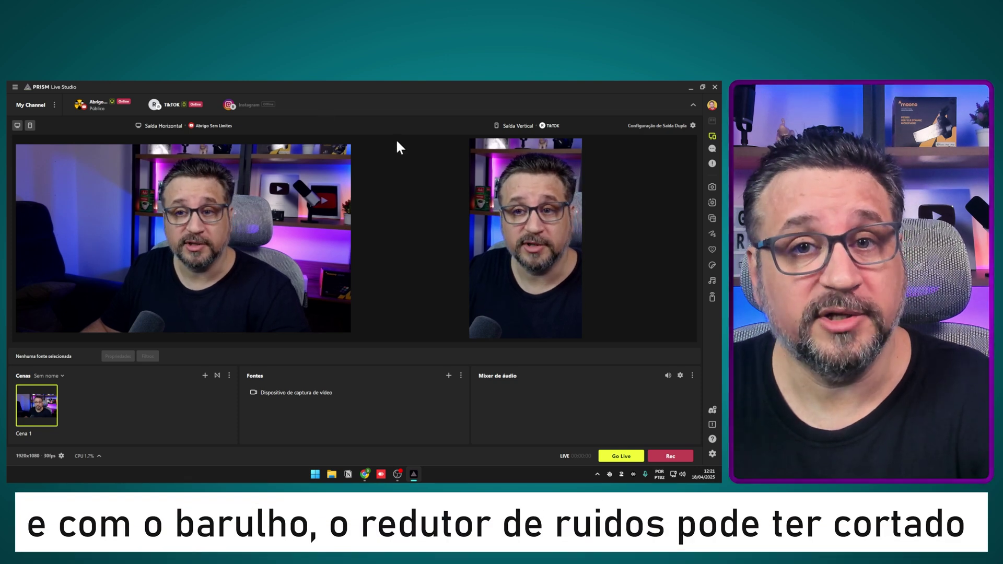
Examine the connected channels and view the chat panel, closing it again
mouse_move(82, 100)
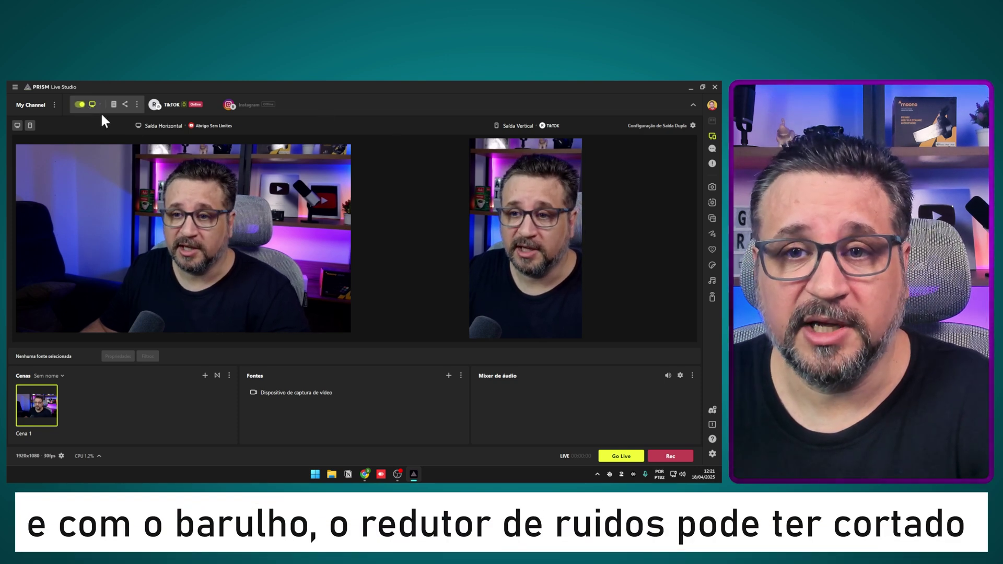
mouse_move(256, 109)
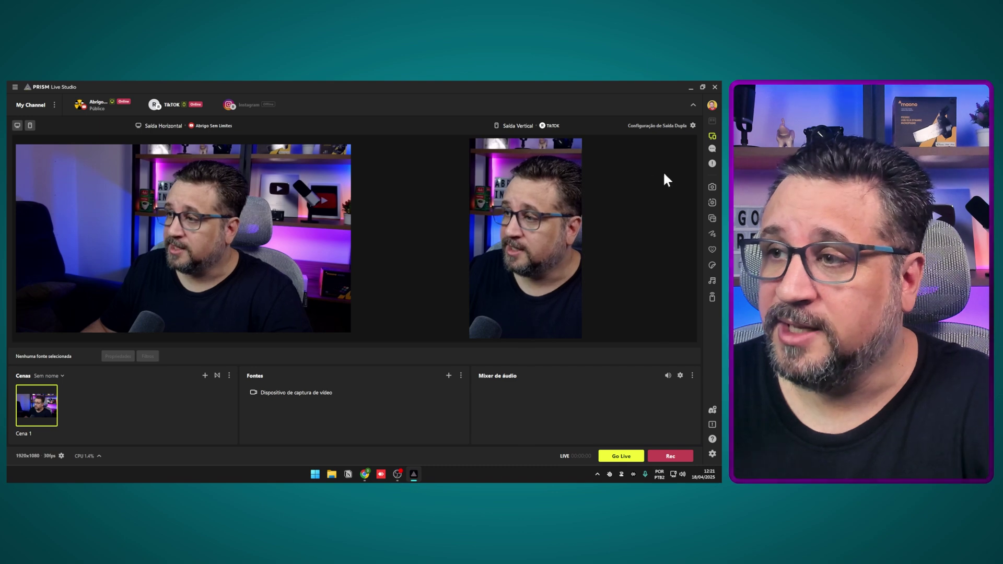
left_click(713, 153)
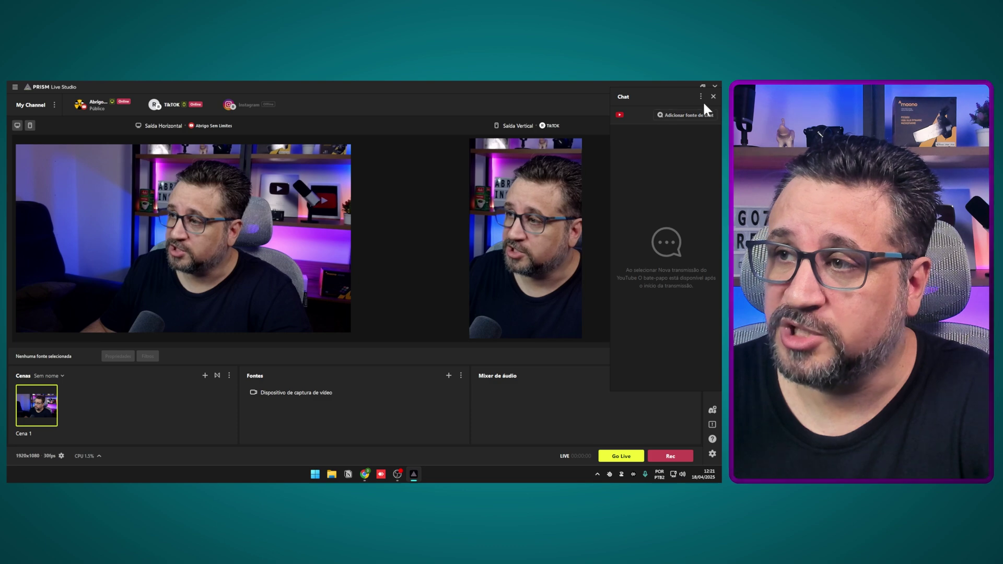
left_click(713, 97)
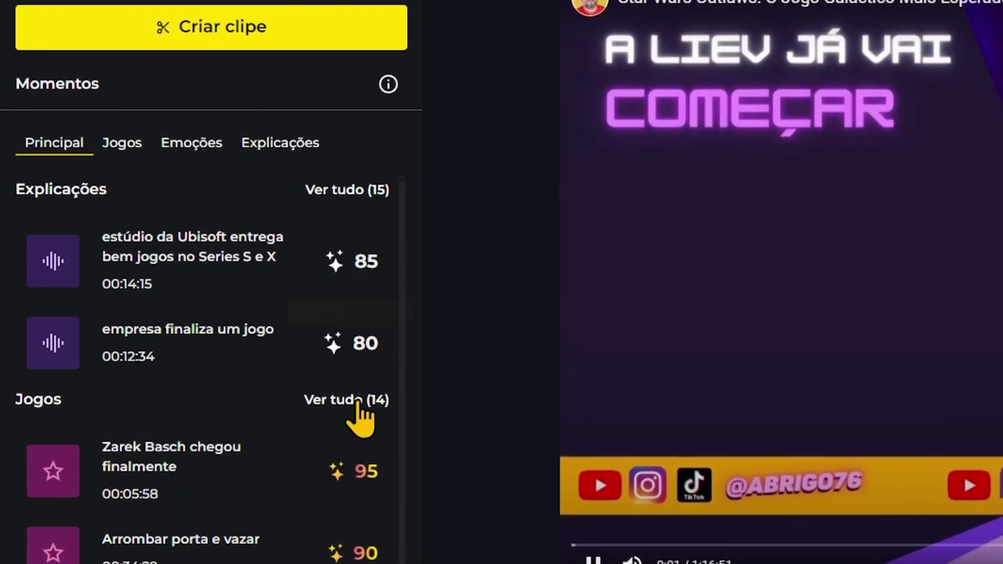
Browse the detected stream moments in the Jogos, Emoções and Explicações categories
left_click(124, 145)
left_click(201, 149)
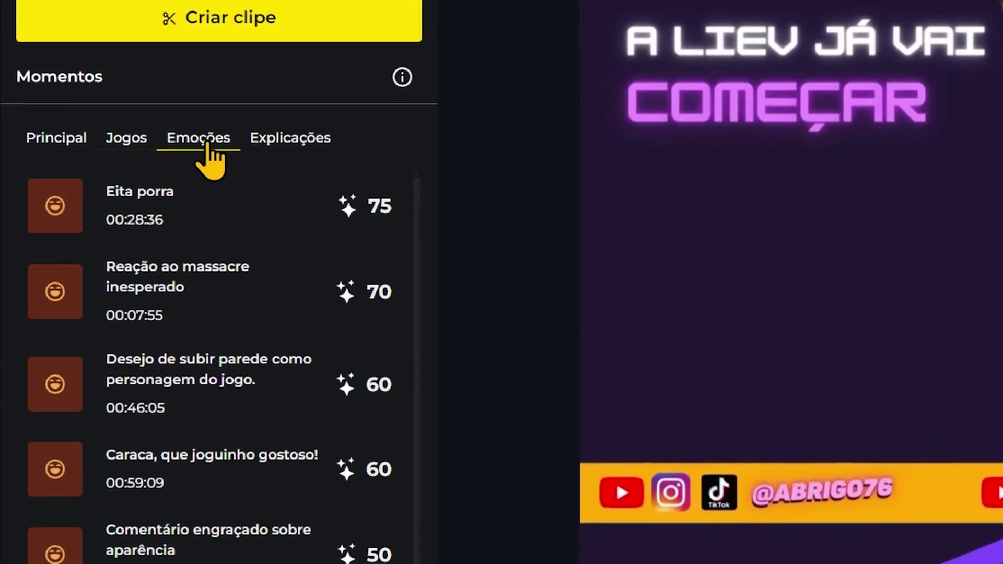
left_click(301, 143)
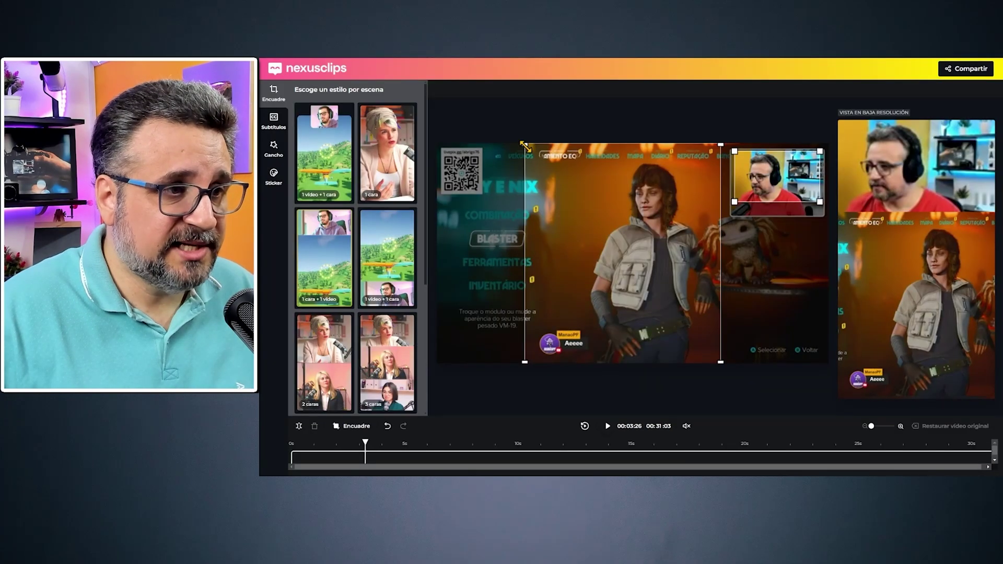
Shrink the gameplay crop from its upper-left corner and reposition the webcam and gameplay frames on the source video
left_click_drag(524, 146, 544, 165)
left_click_drag(770, 173, 768, 177)
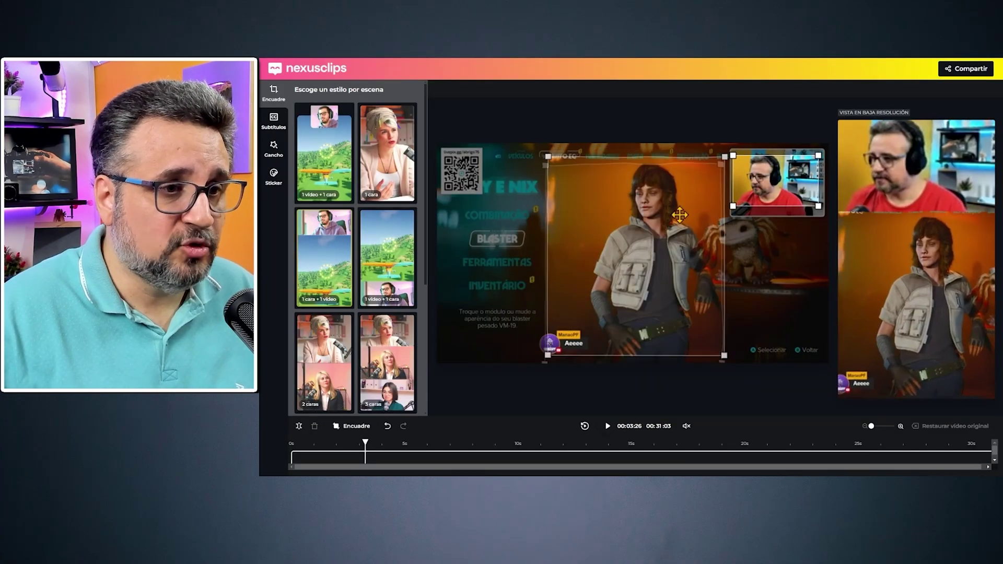
left_click_drag(675, 222, 679, 215)
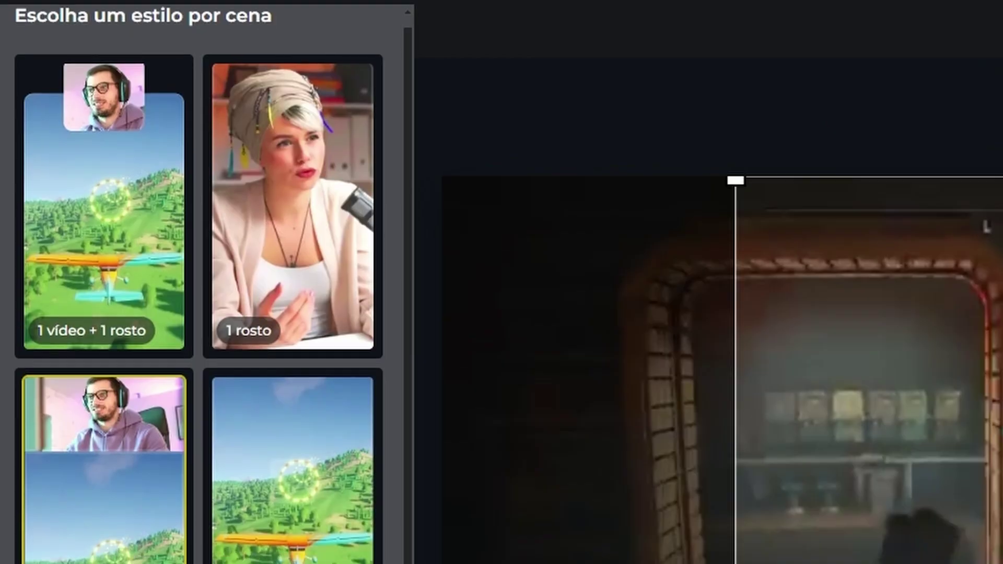
Look through the scene layouts, the subtitle styles and the hook (Gancho) options for the clip
scroll(201, 334, "down", 5)
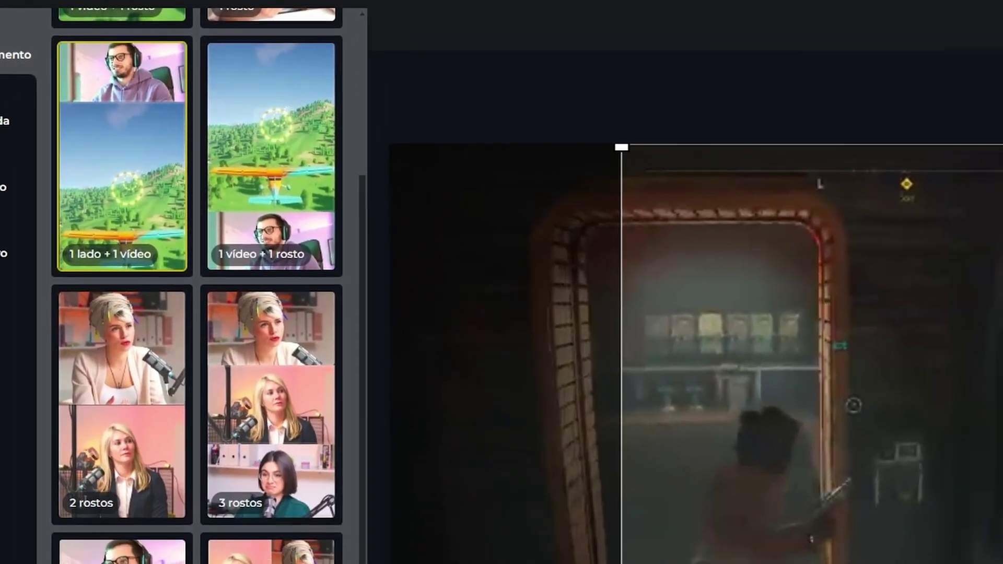
scroll(201, 313, "down", 5)
left_click(272, 121)
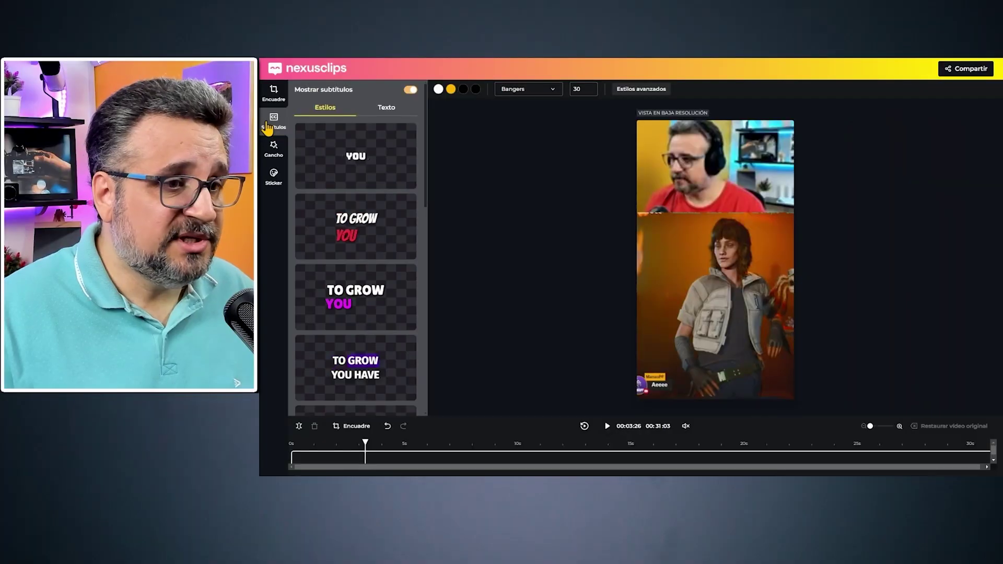
scroll(379, 172, "down", 4)
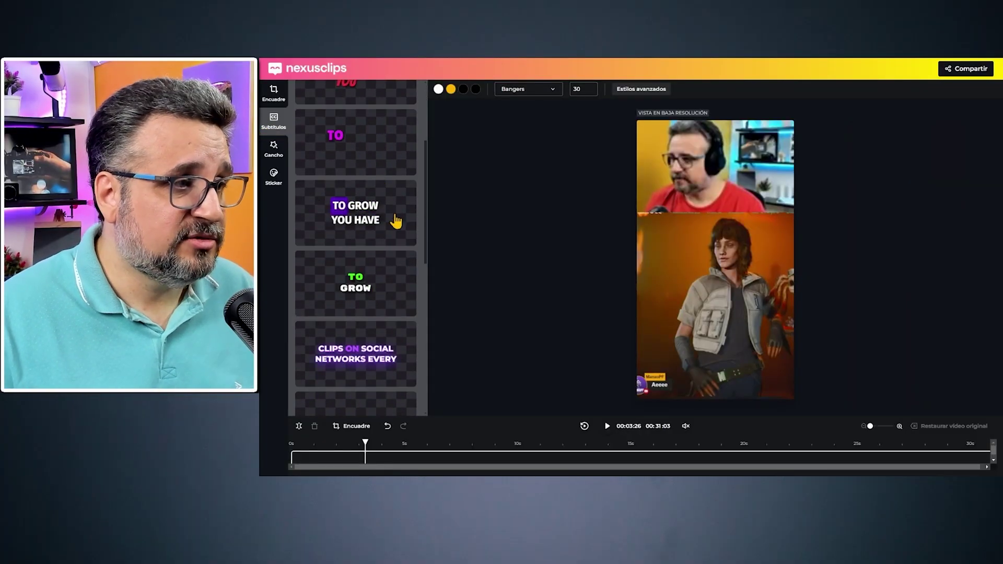
left_click(274, 149)
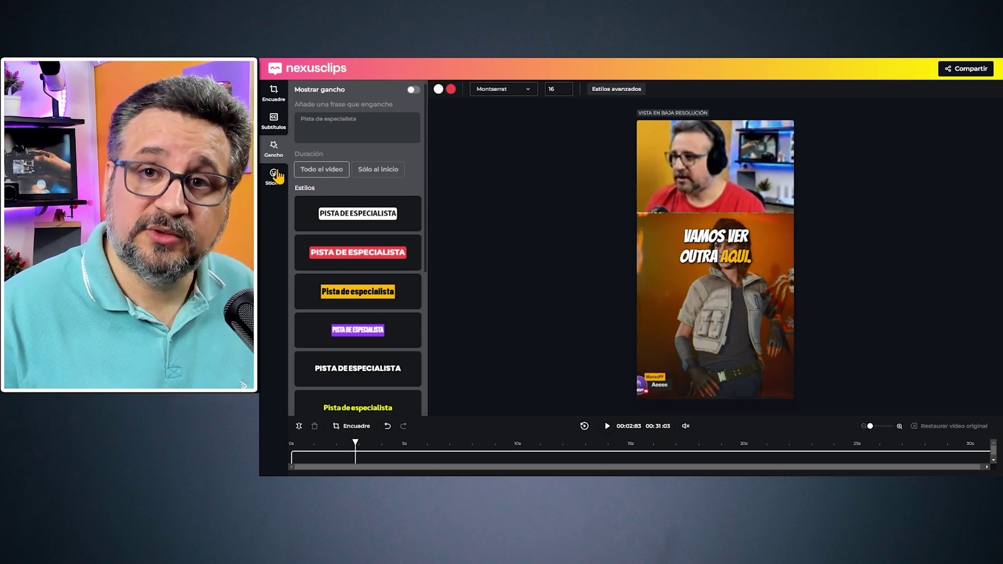
left_click(273, 184)
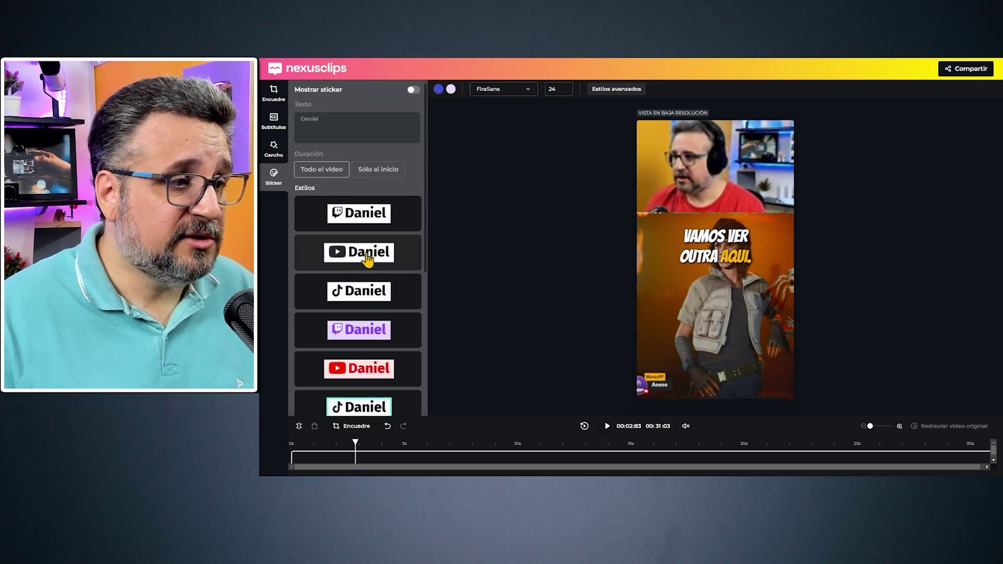
scroll(373, 262, "down", 5)
left_click(366, 292)
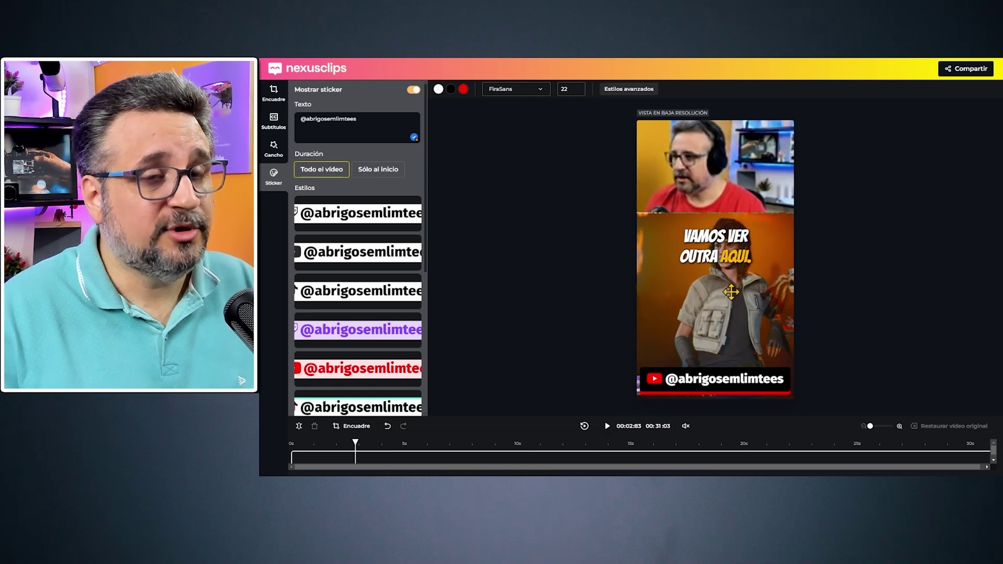
View the clip's TikTok publishing options and return to the list of sharing destinations
left_click(972, 71)
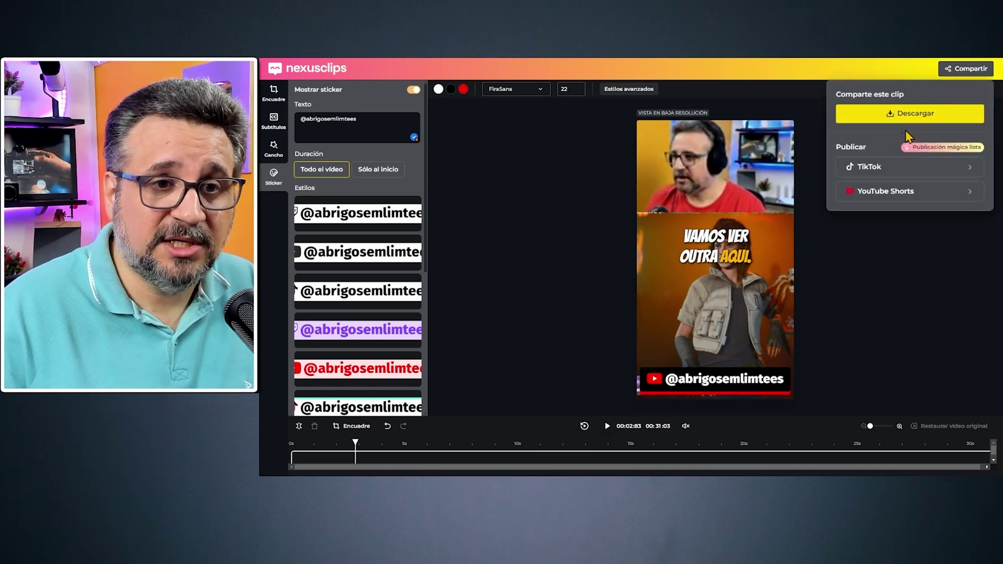
left_click(887, 166)
left_click(838, 94)
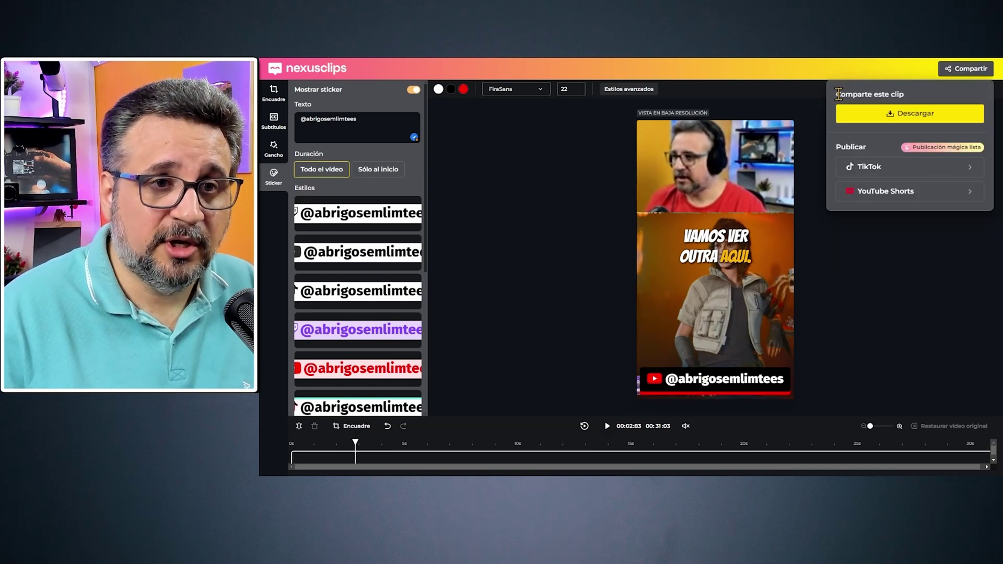
Open the YouTube Shorts publishing form, review its title and description, and enable scheduled publication
left_click(902, 196)
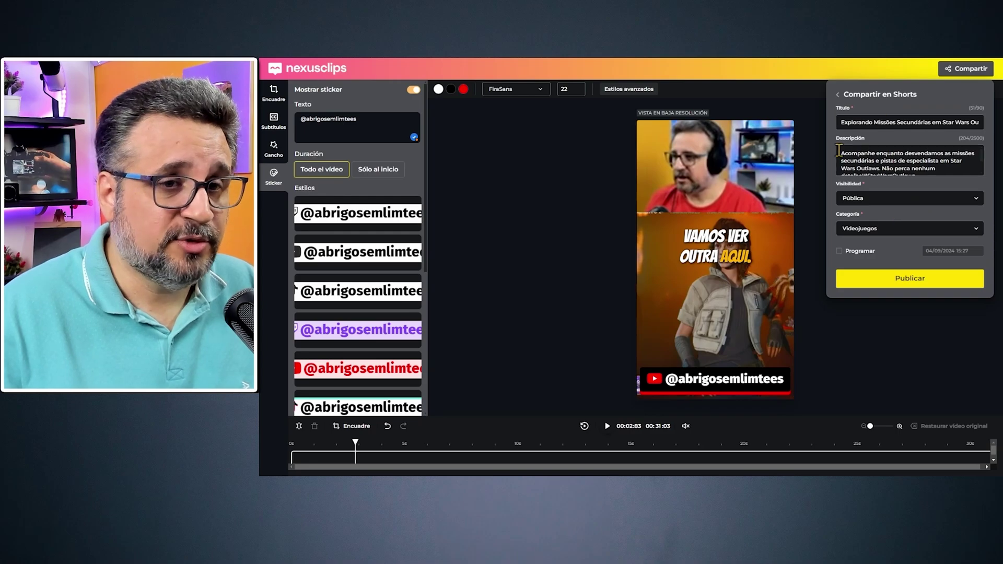
left_click_drag(847, 122, 924, 123)
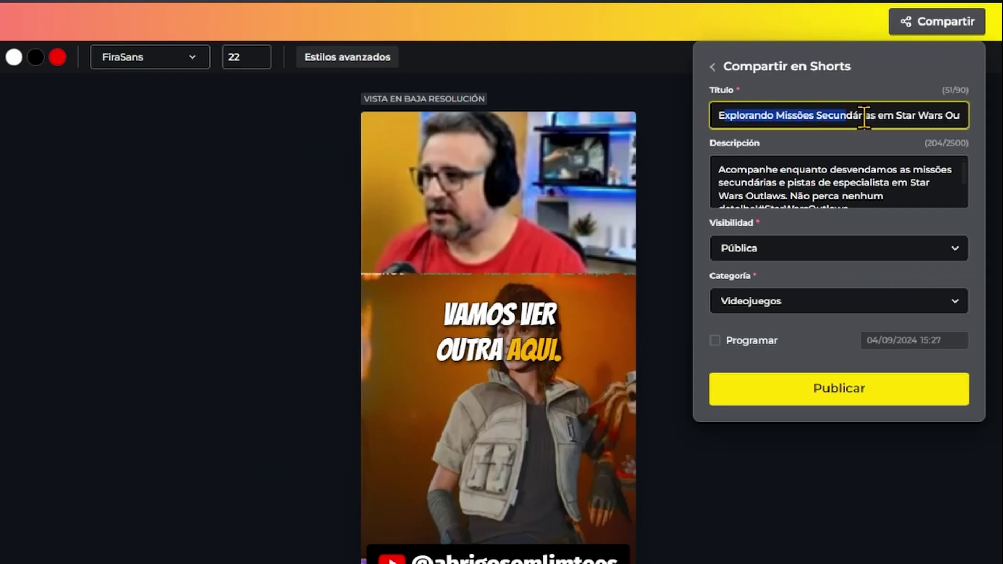
left_click_drag(785, 174, 861, 207)
left_click(743, 342)
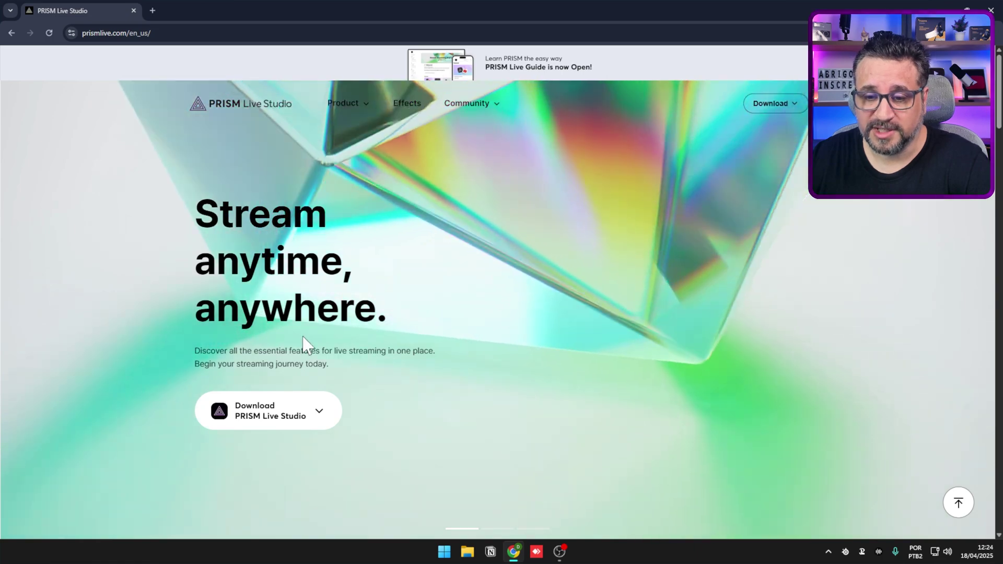
Open the download options for PRISM Live Studio on its website
left_click(269, 404)
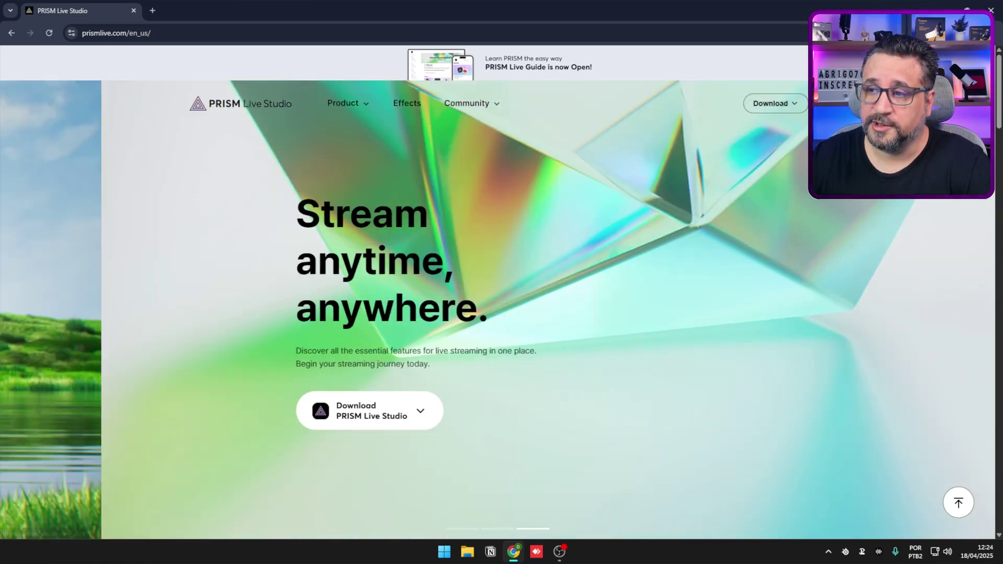
mouse_move(770, 103)
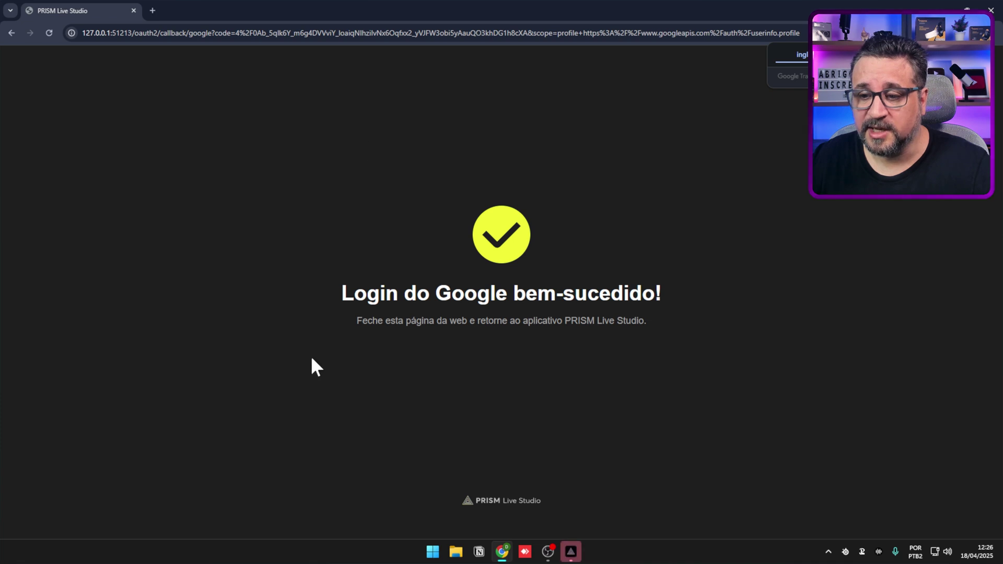
Switch to PRISM Live Studio, close the floating chat window and maximize the main window
mouse_move(573, 557)
left_click(574, 499)
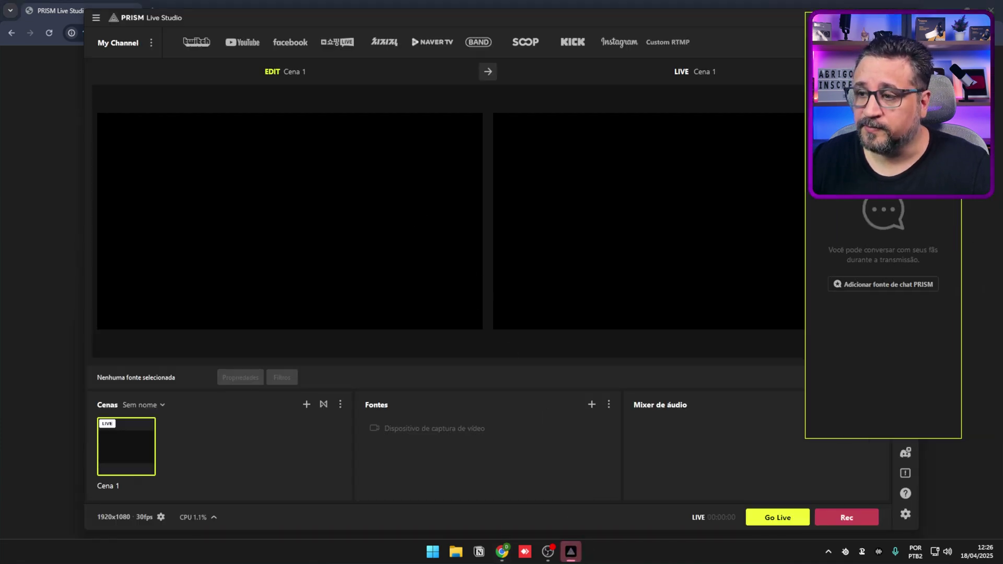
left_click_drag(909, 41, 681, 42)
left_click(763, 43)
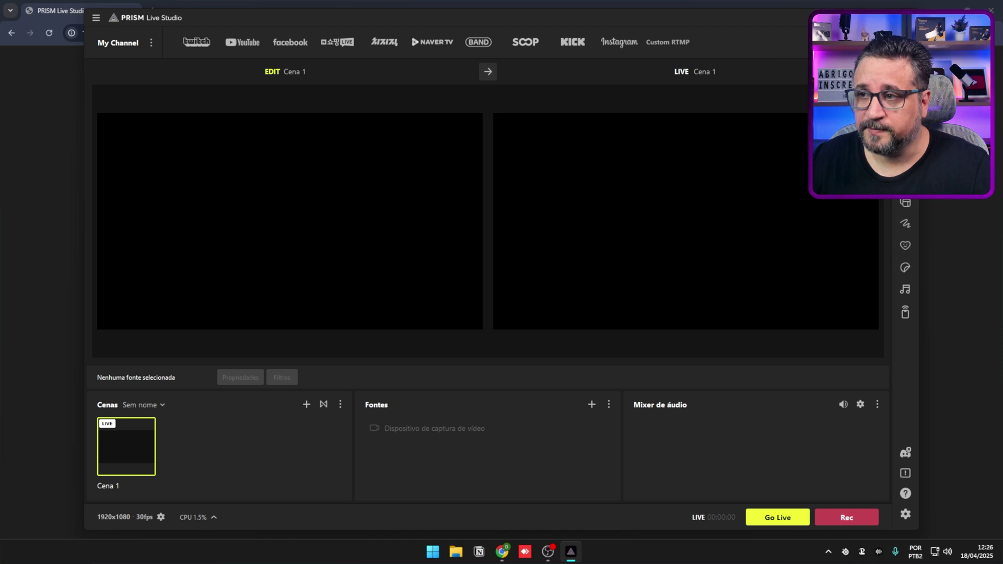
key("super+Up")
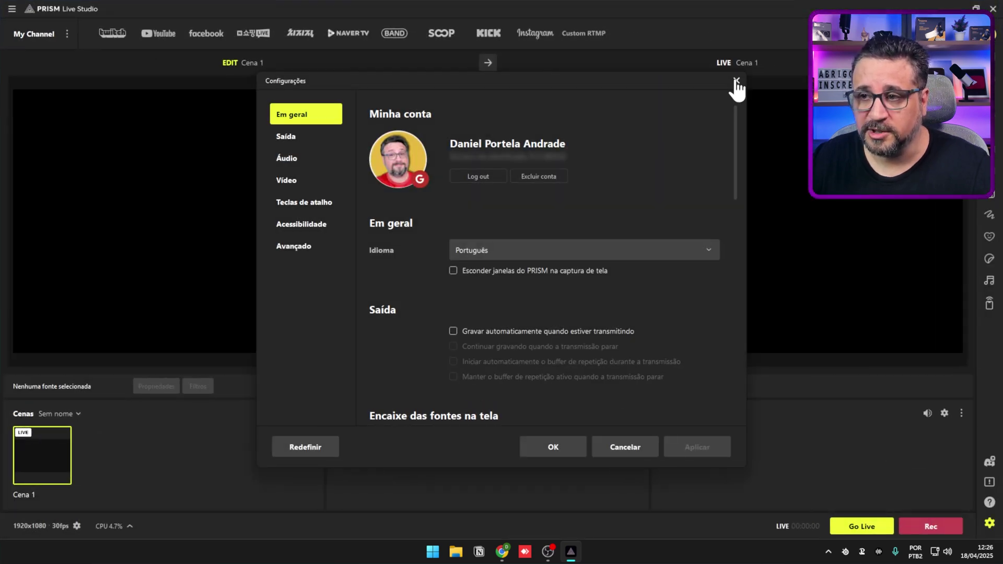
Close the settings dialog and turn off Studio Mode
left_click(736, 82)
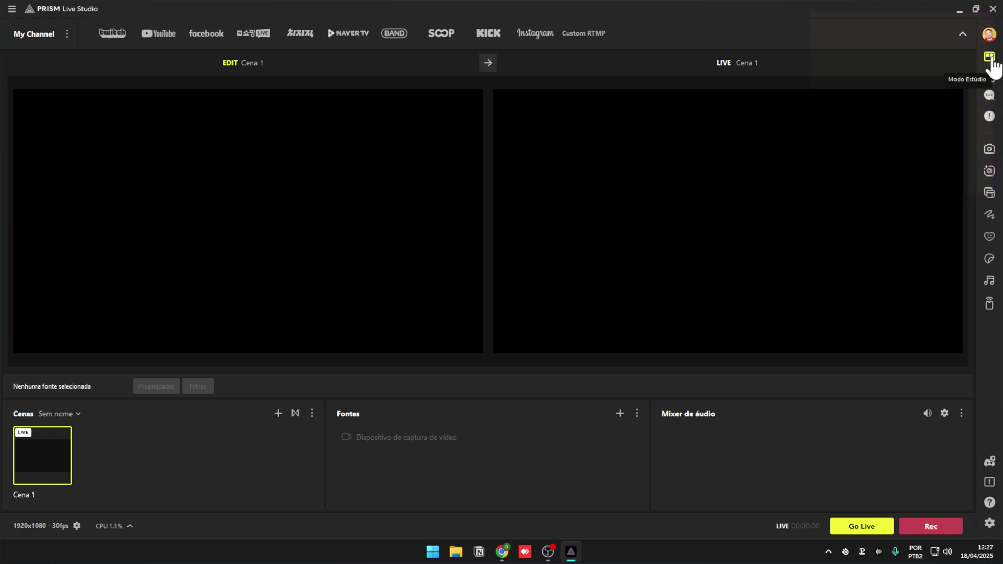
left_click(990, 59)
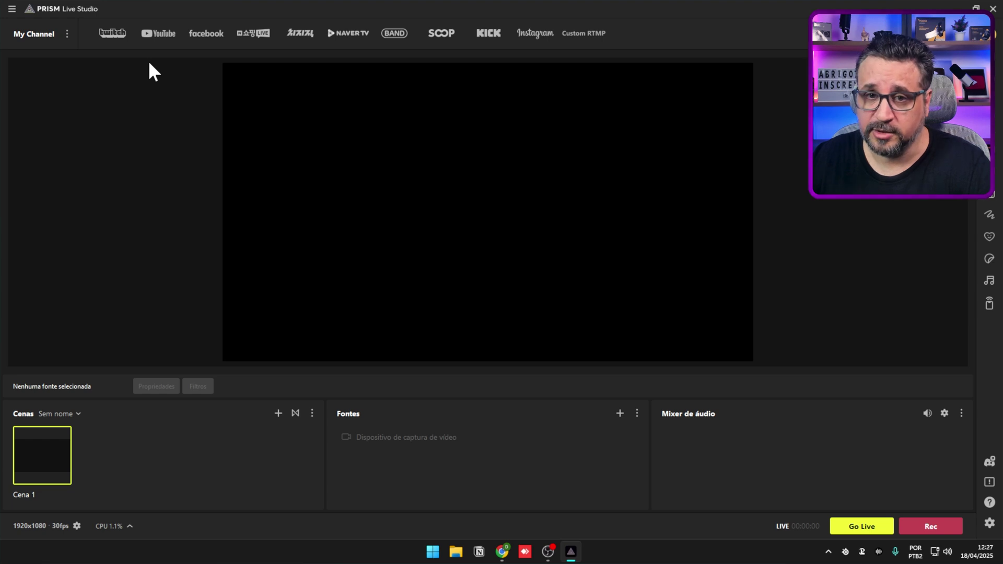
Connect the YouTube channel and close the YouTube Live Control Panel
left_click(159, 35)
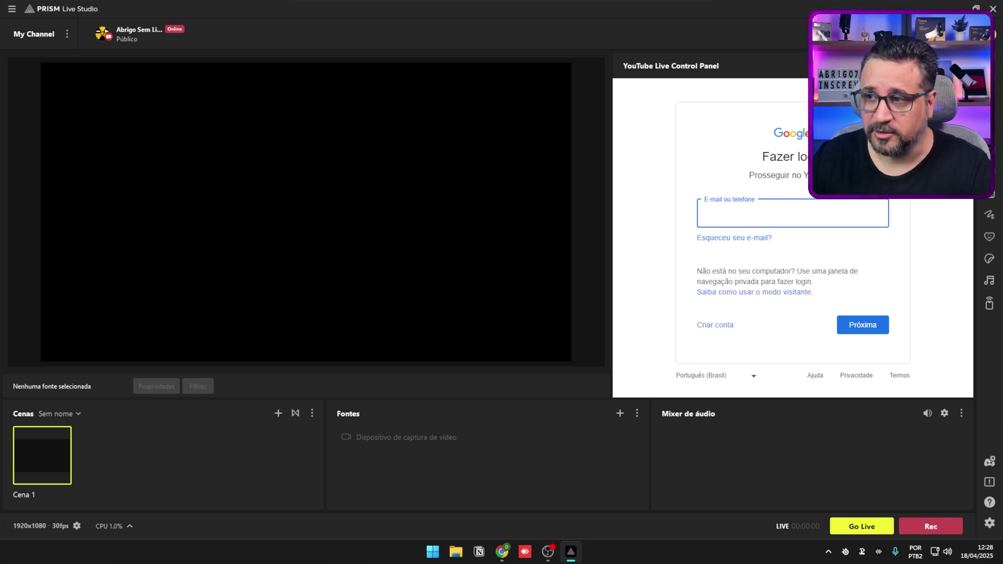
left_click(962, 66)
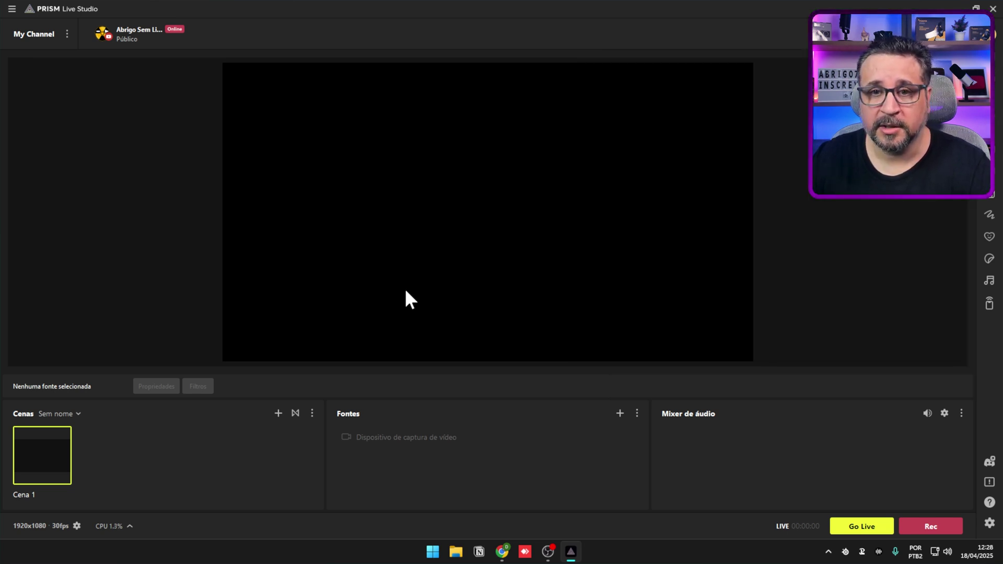
Try the on/off switch of the connected YouTube channel
mouse_move(116, 25)
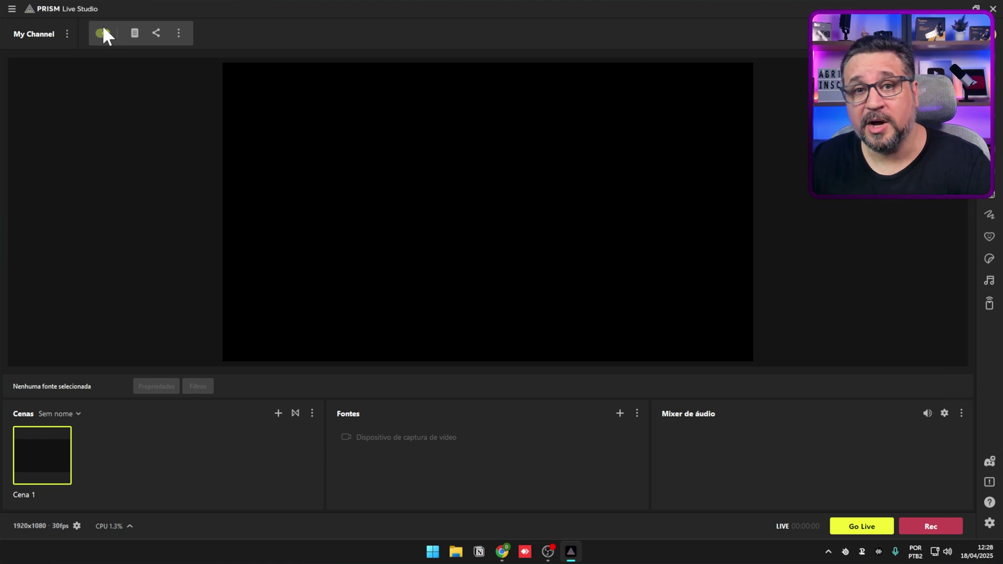
left_click(104, 32)
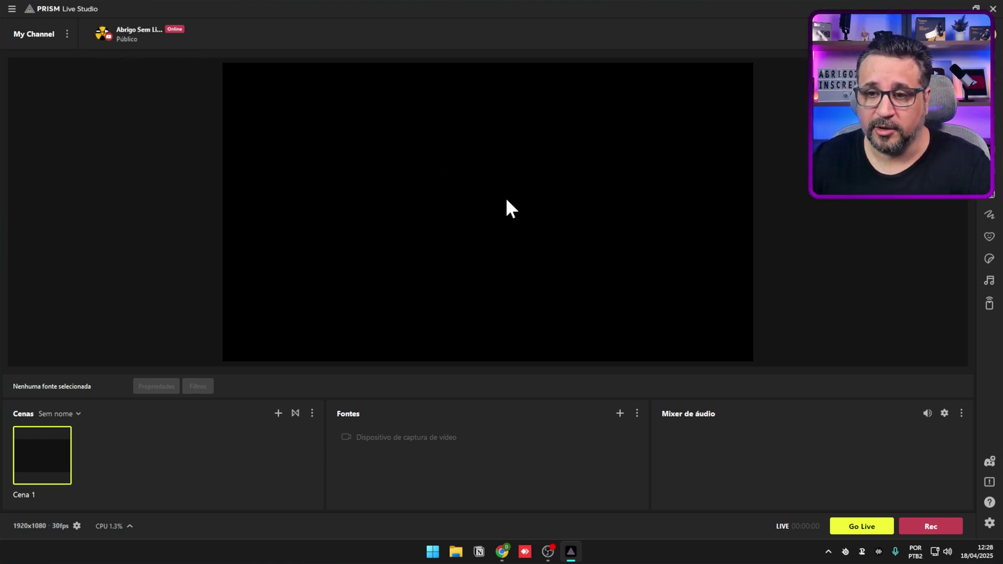
mouse_move(123, 36)
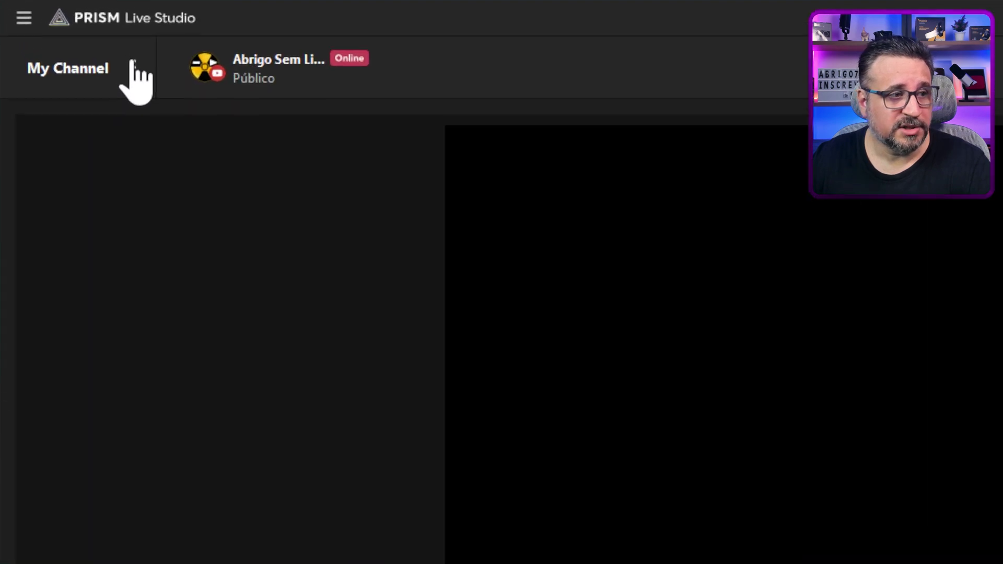
left_click(67, 33)
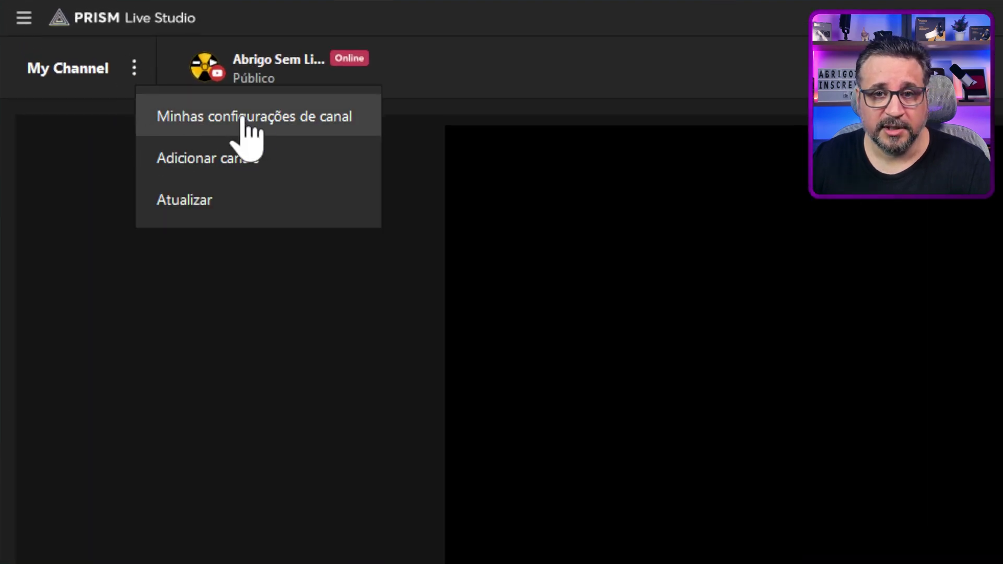
left_click(255, 159)
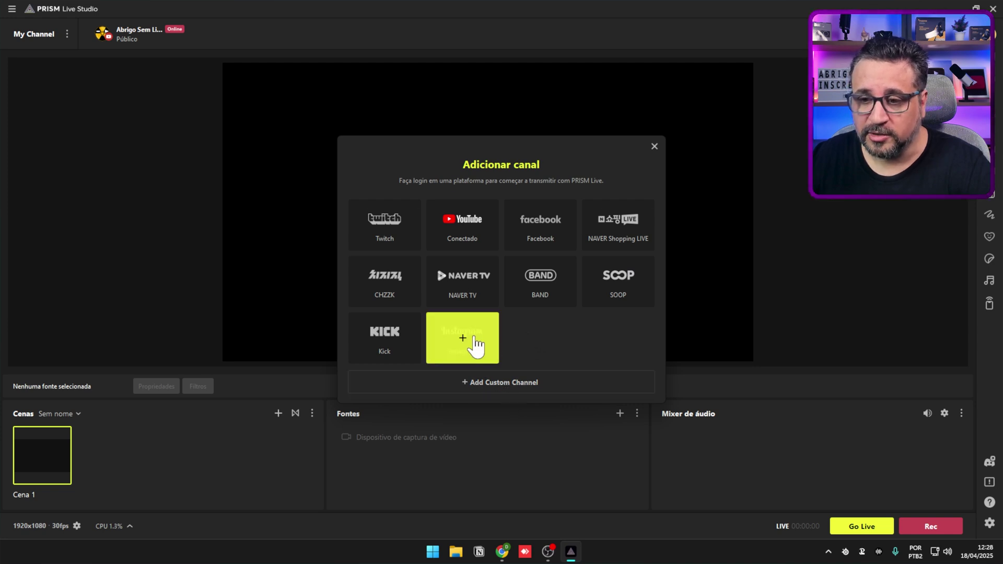
left_click(474, 342)
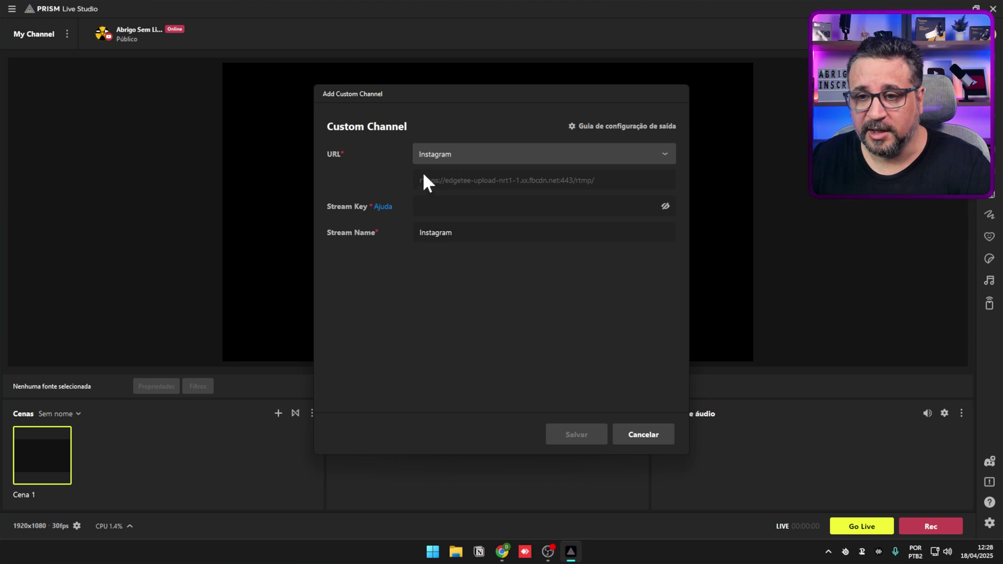
left_click(434, 207)
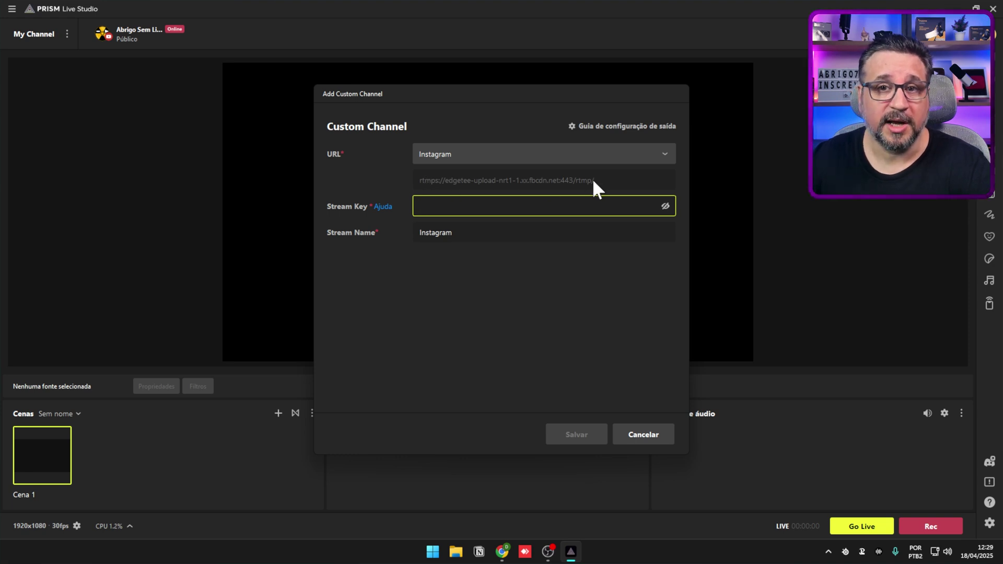
left_click(642, 443)
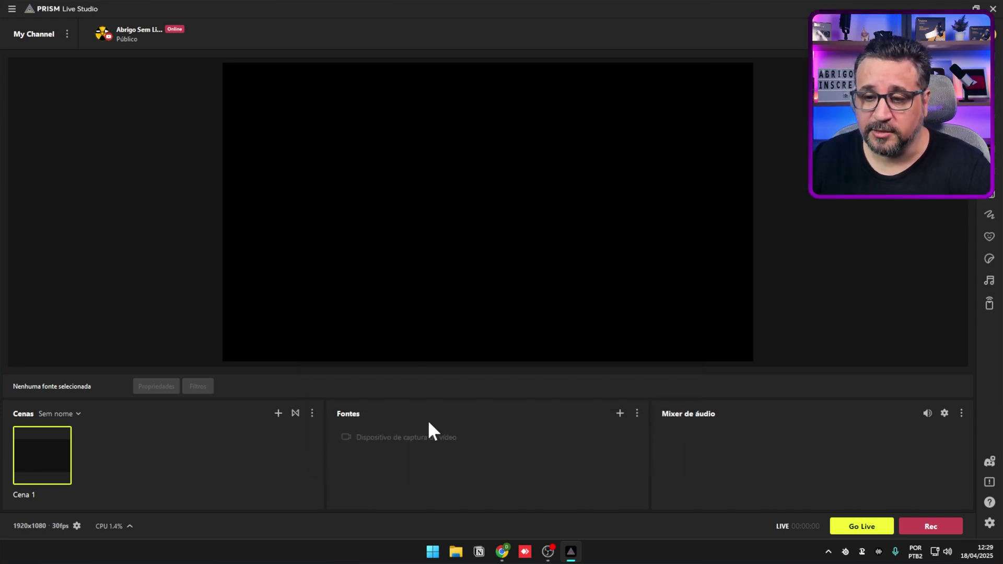
Start adding a custom channel and set its URL type to User Input (RTMP)
left_click(69, 35)
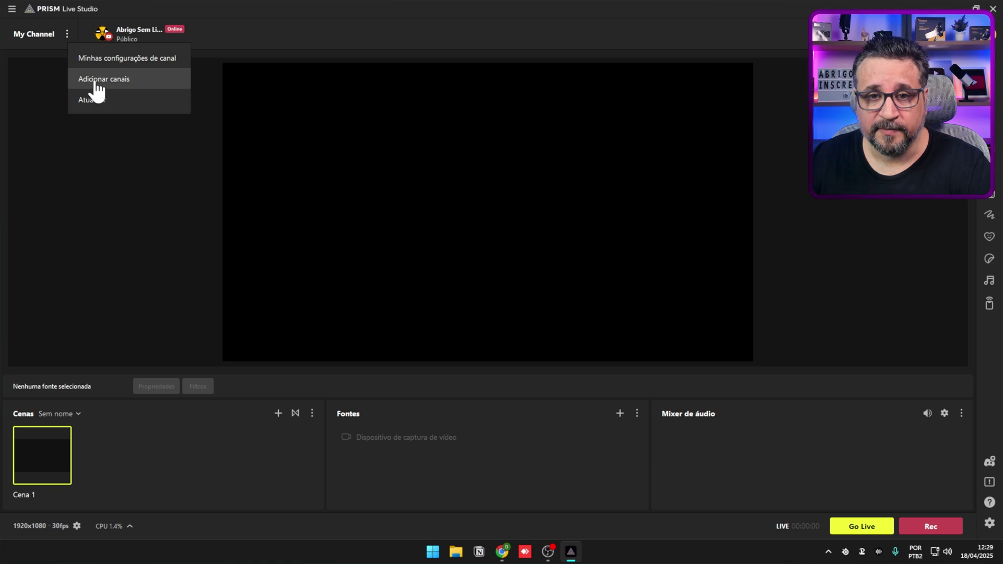
left_click(94, 78)
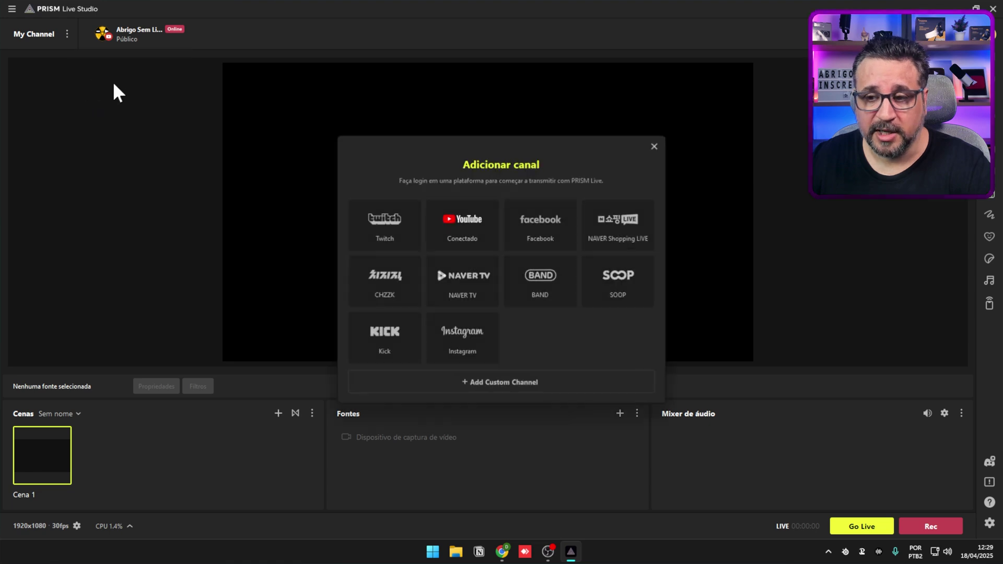
left_click(514, 392)
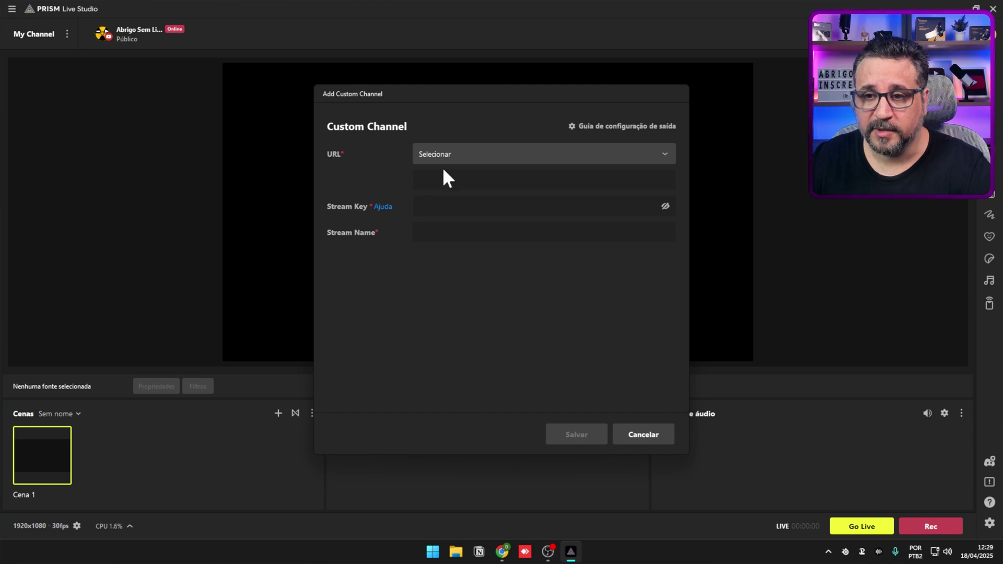
left_click(453, 154)
scroll(459, 240, "down", 5)
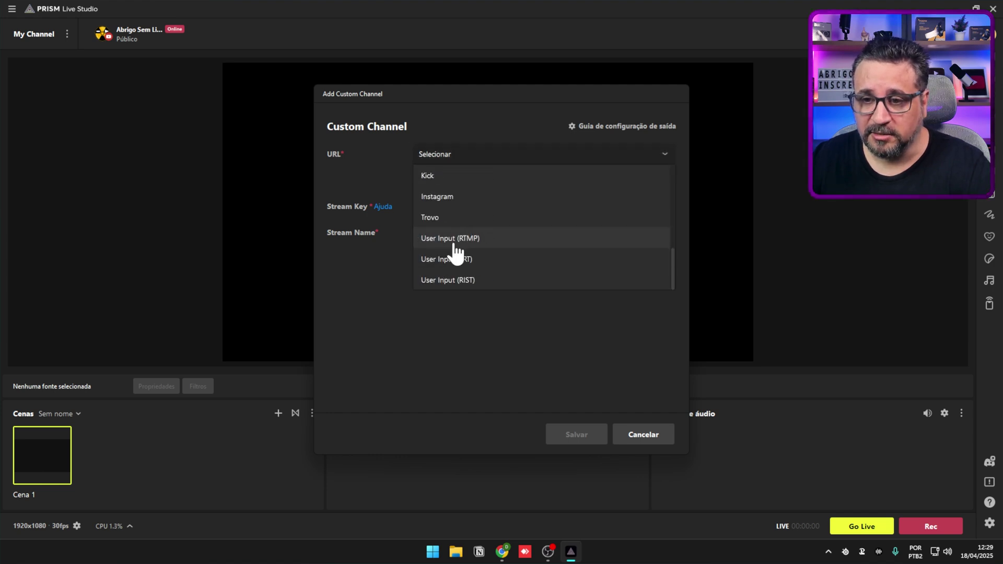
left_click(441, 198)
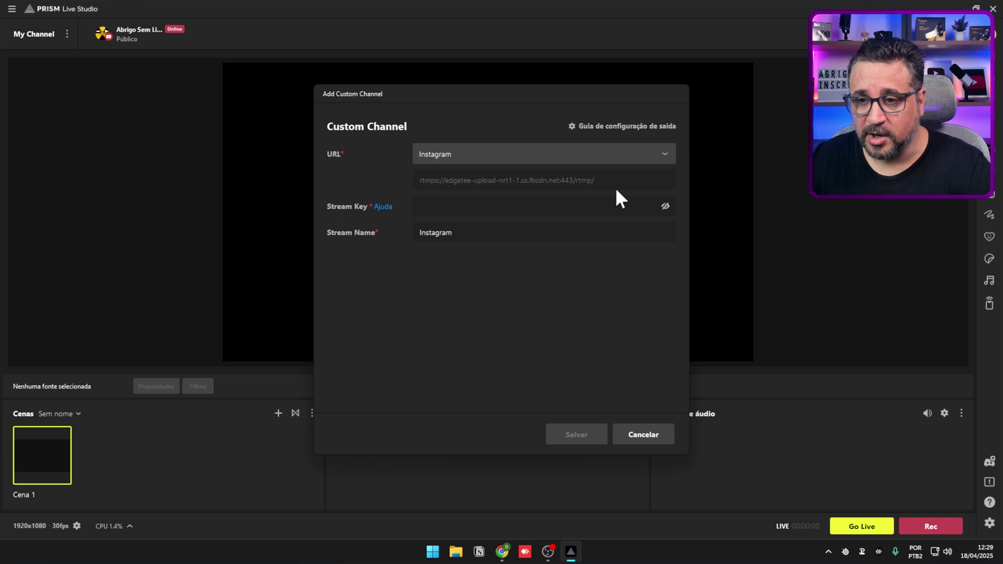
left_click(481, 160)
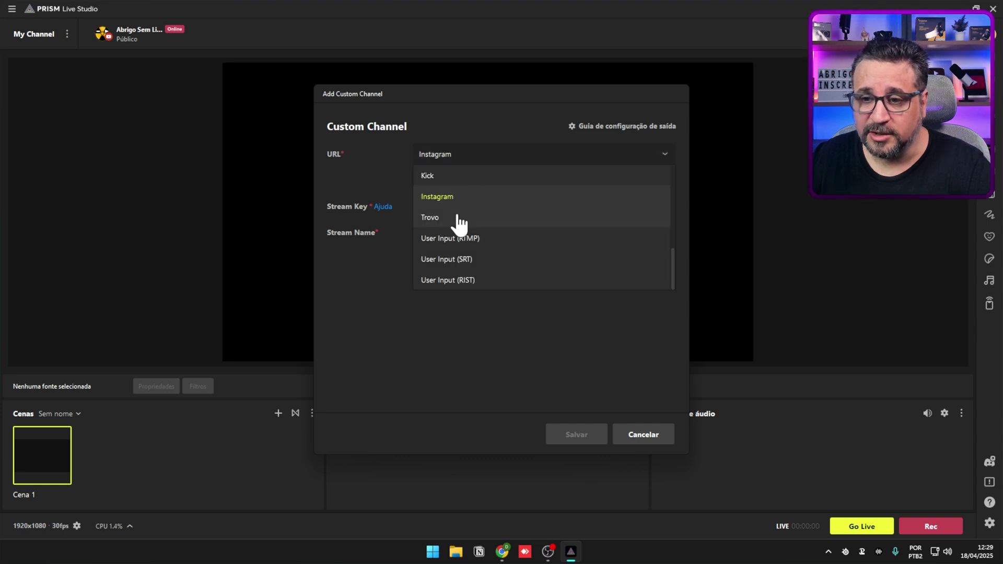
left_click(492, 239)
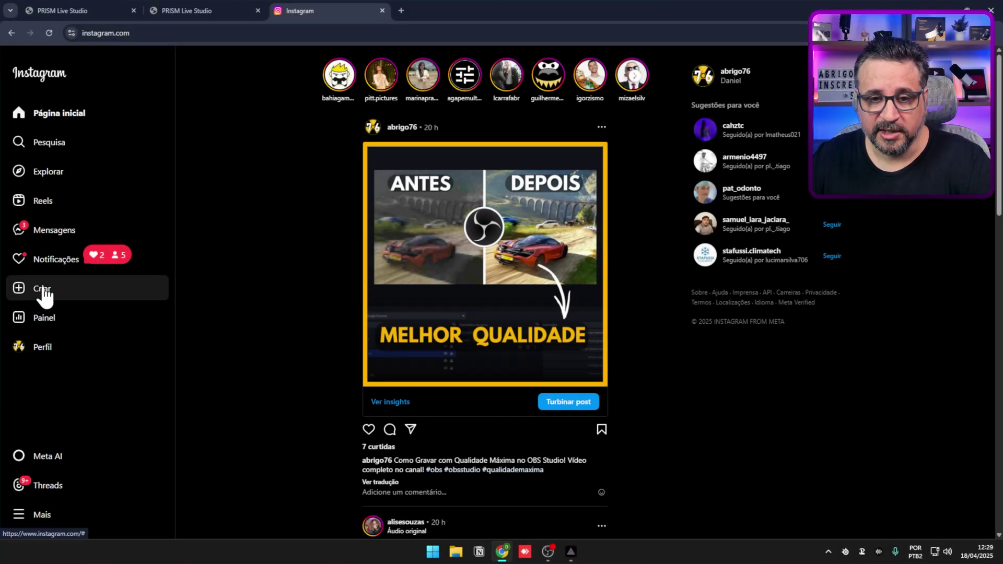
Switch to Instagram in the browser and create a live video titled "teste" with the audience set to Prática
left_click(44, 296)
left_click(40, 337)
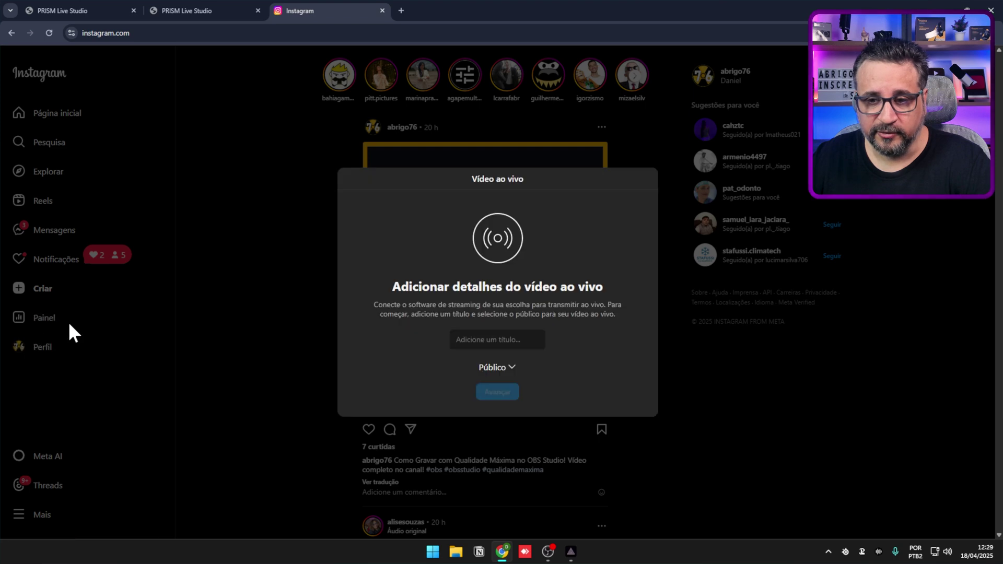
left_click(471, 341)
type("teste")
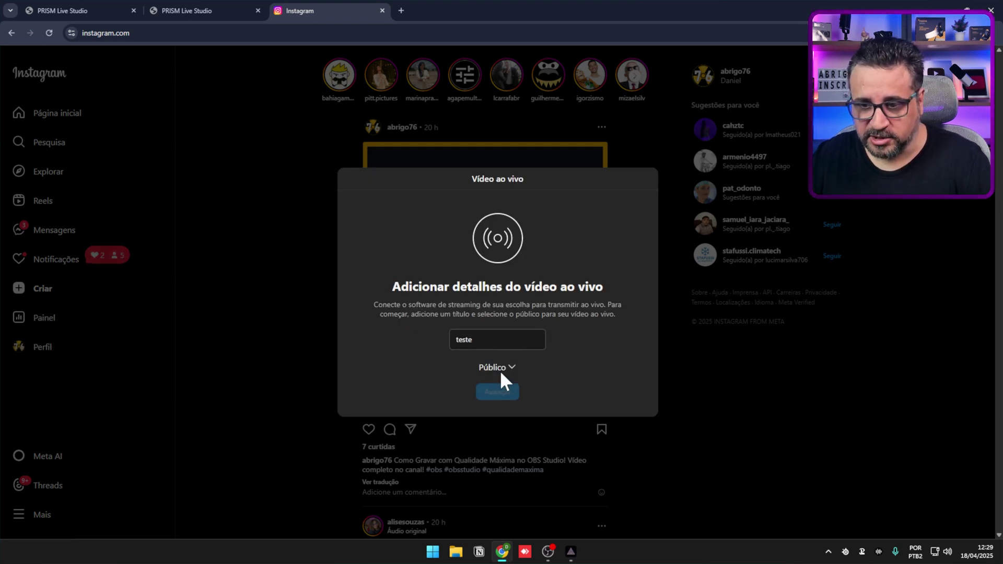
left_click(500, 371)
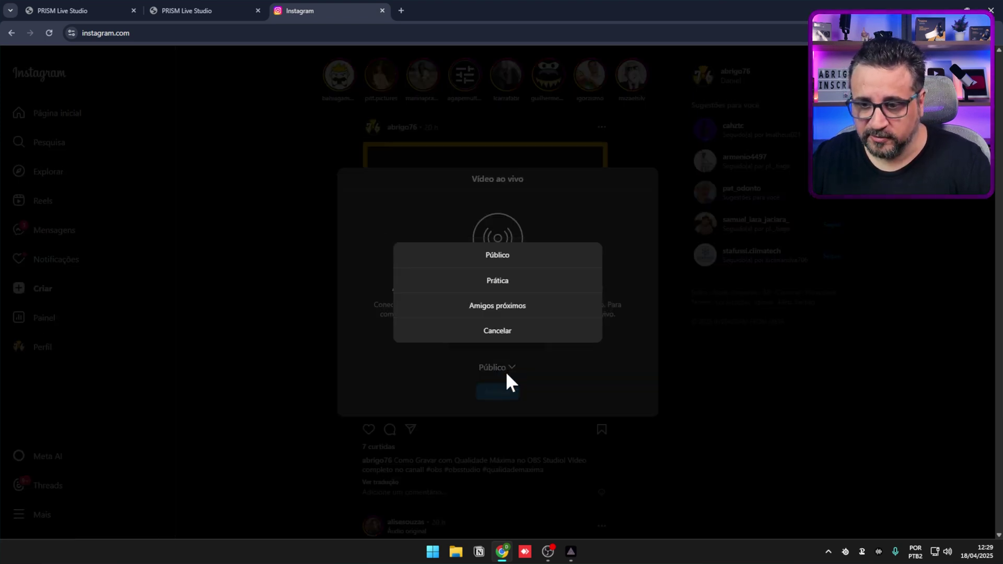
left_click(508, 280)
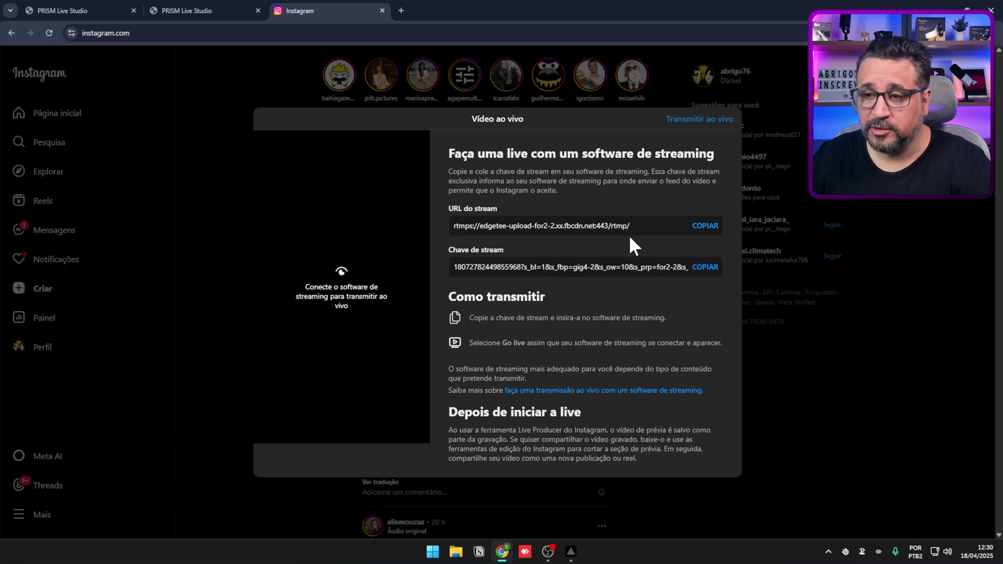
Copy the live video's stream key from Instagram and paste it into the custom channel's Stream Key field in PRISM Live Studio
left_click_drag(627, 226, 450, 225)
left_click(704, 229)
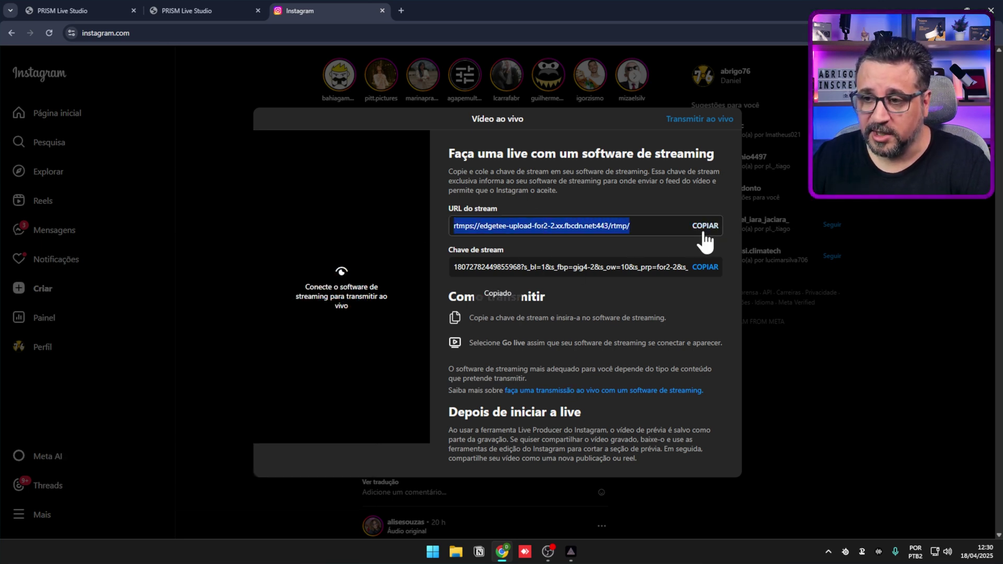
triple_click(533, 271)
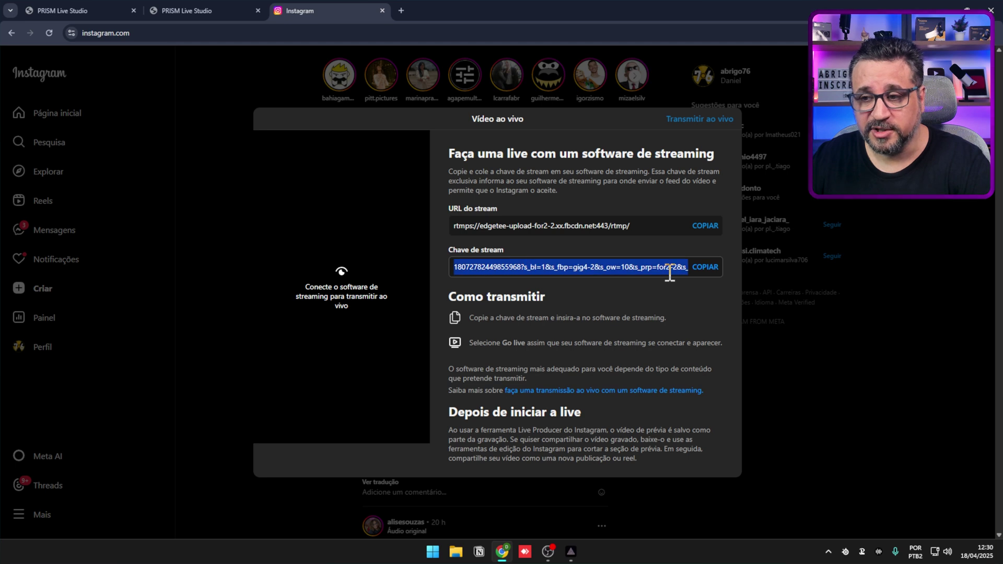
left_click(705, 267)
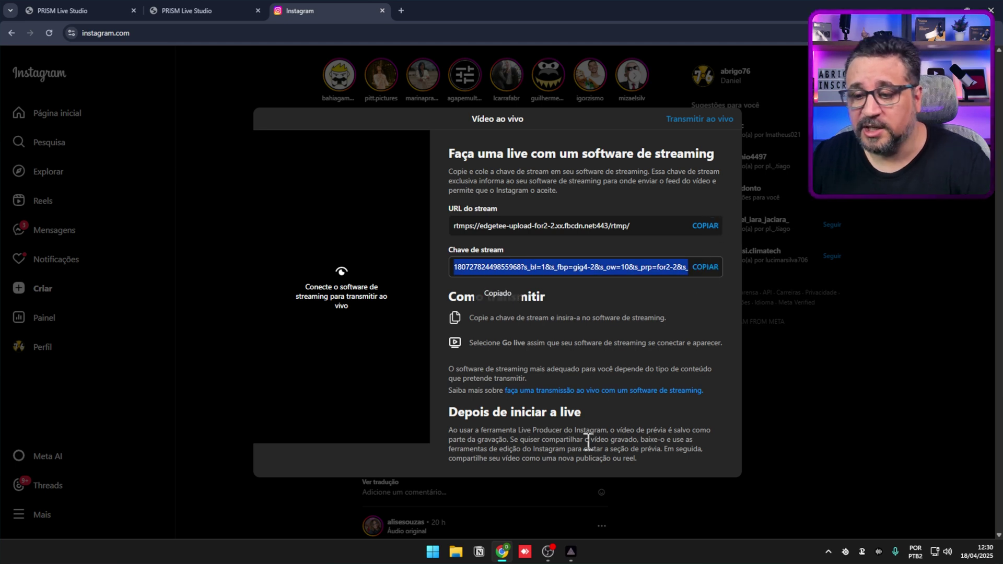
left_click(572, 552)
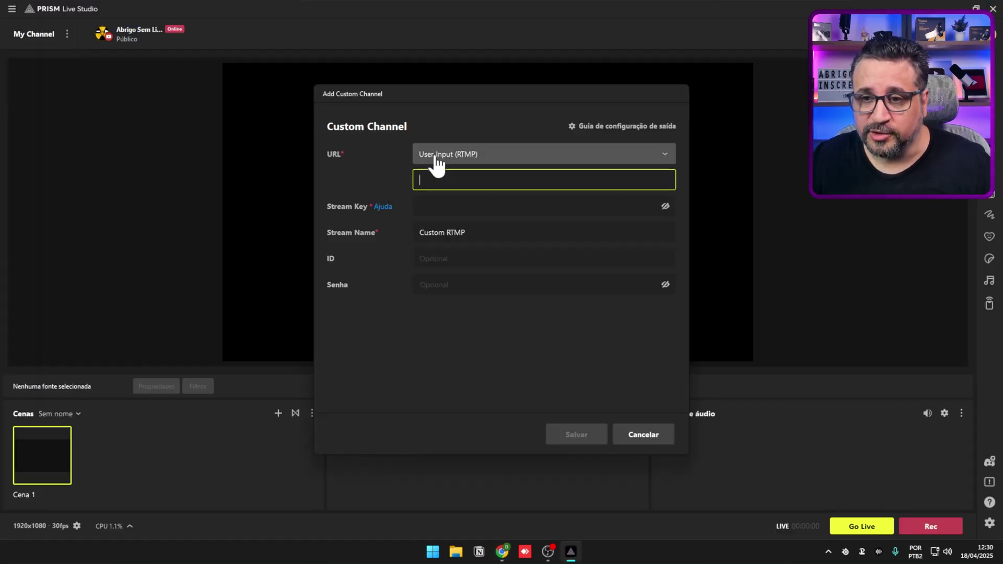
left_click(431, 205)
key("ctrl+v")
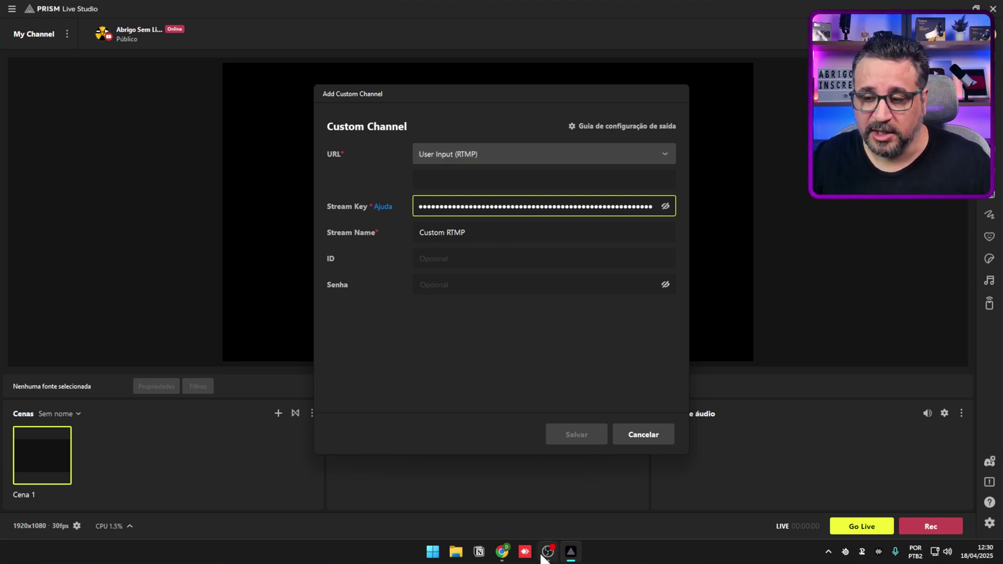
Copy the live video's stream URL from Instagram and paste it as the custom channel's URL in PRISM Live Studio
left_click(501, 552)
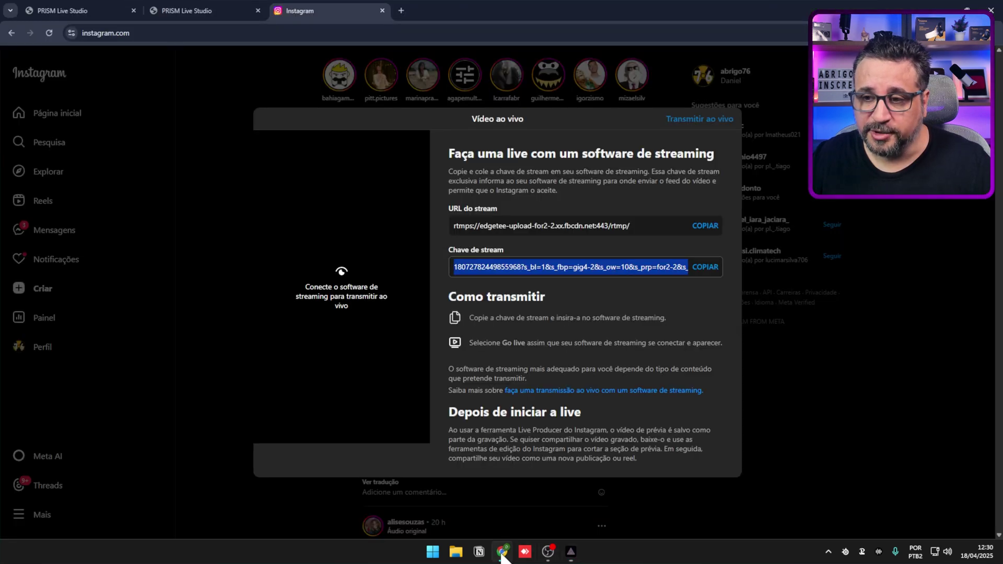
left_click(704, 226)
key("ctrl+c")
left_click(564, 556)
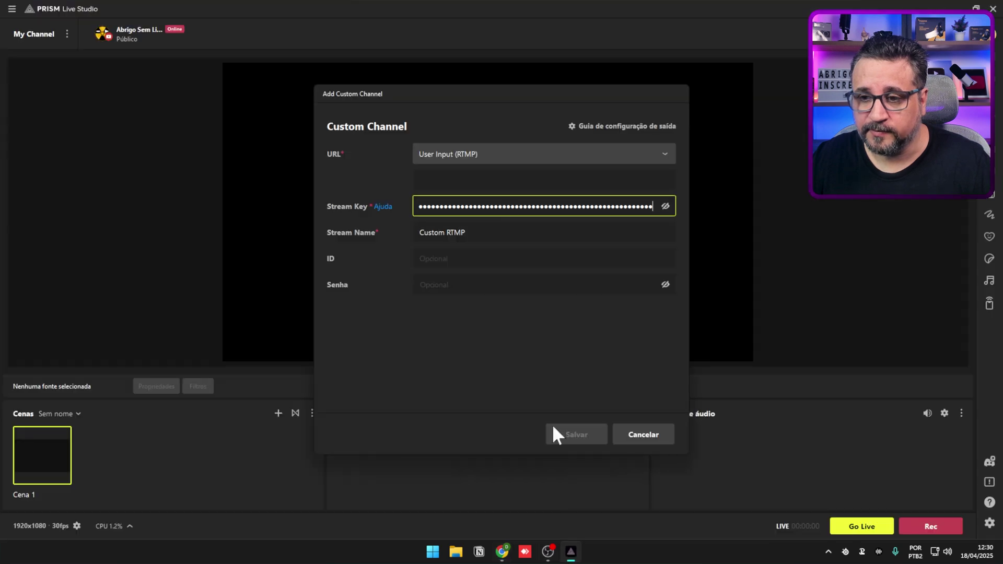
left_click(462, 182)
key("ctrl+v")
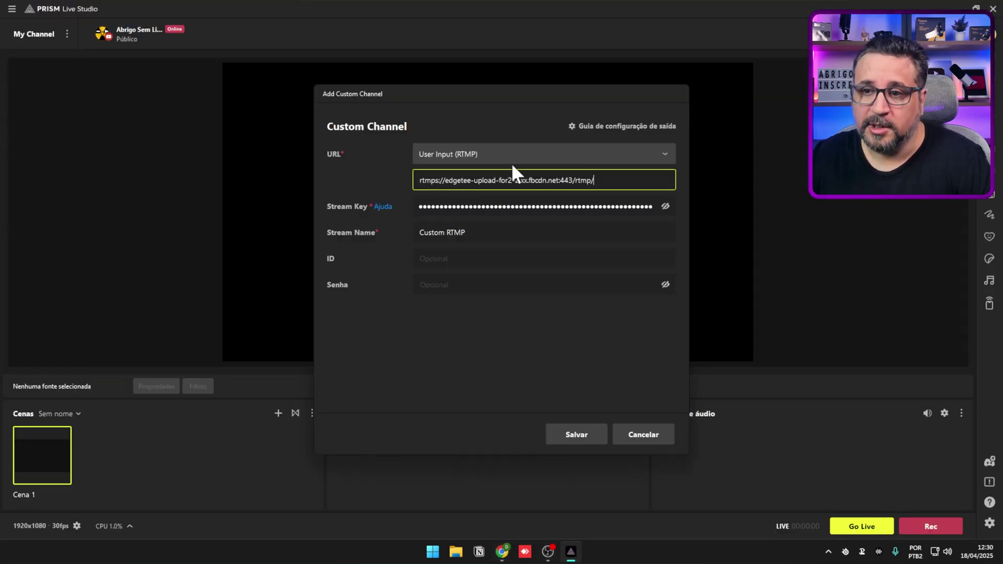
left_click(527, 157)
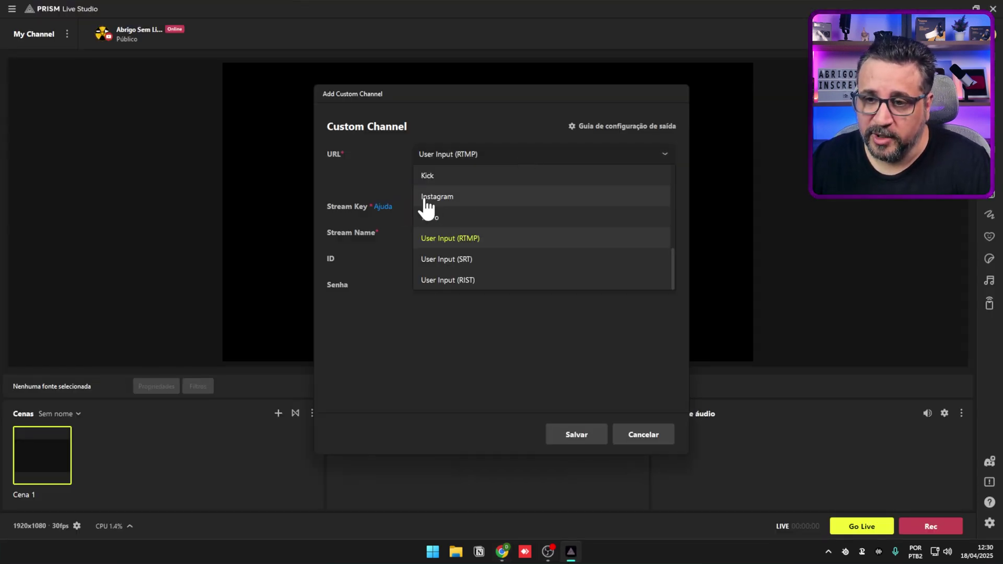
left_click(357, 177)
left_click_drag(421, 180, 595, 182)
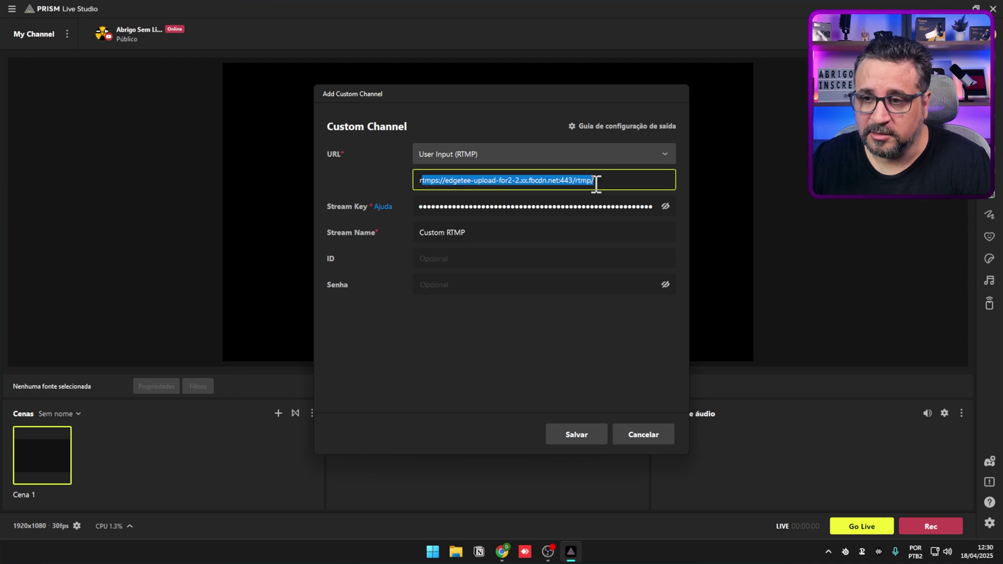
Name the custom channel's stream Instagram and save the channel
left_click(510, 231)
key("ctrl+a")
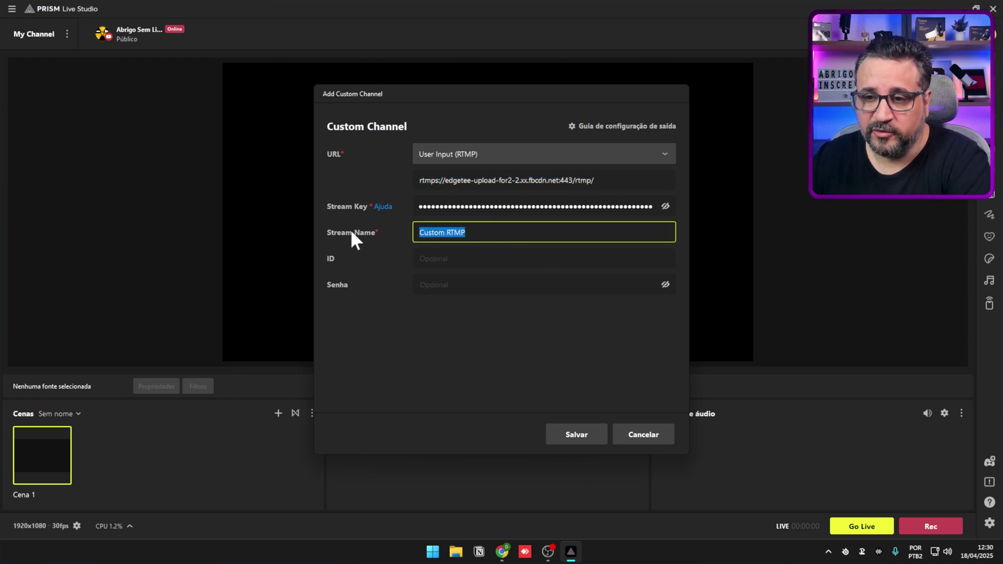
type("Instagram")
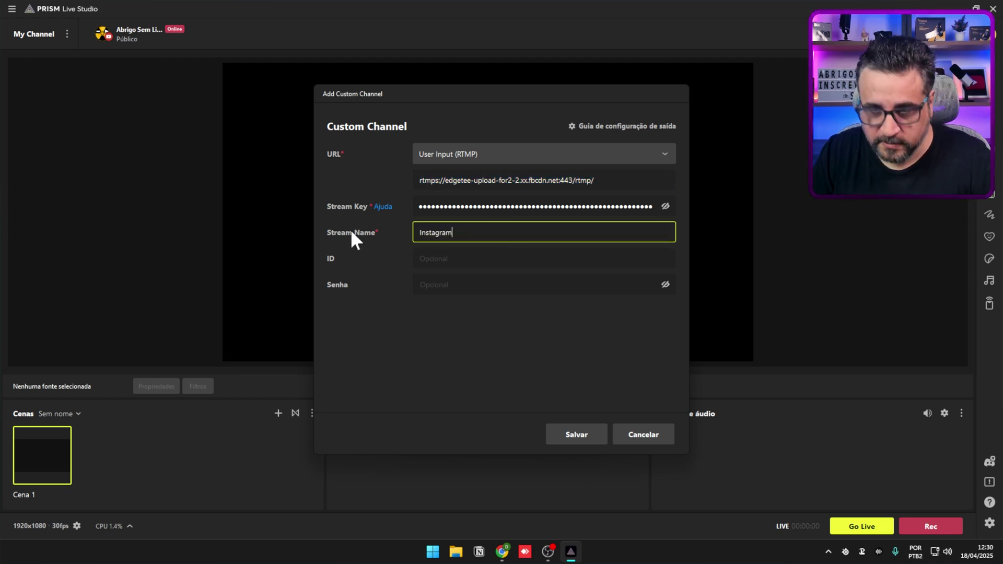
left_click(577, 440)
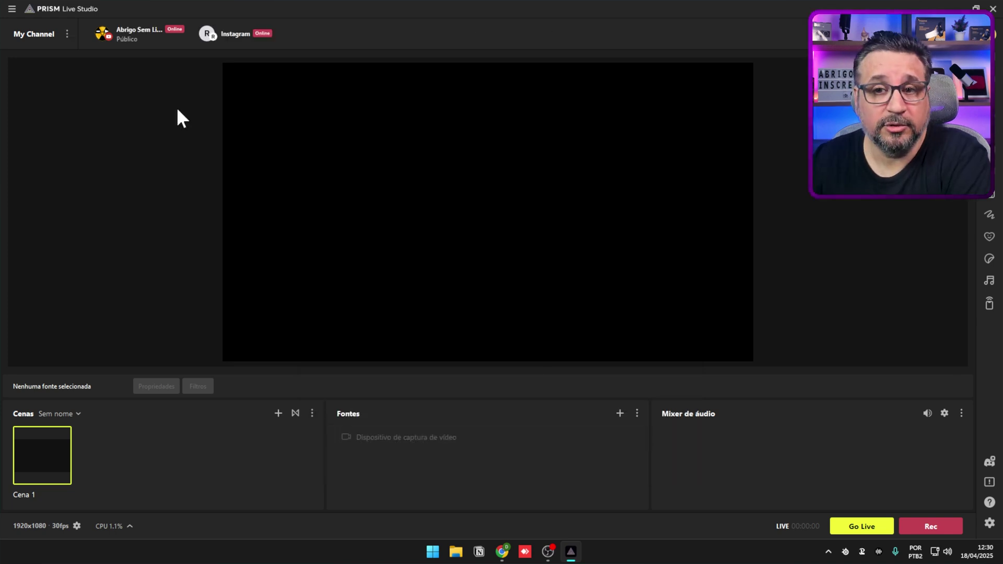
Turn on Dual Output to get separate horizontal and vertical outputs
mouse_move(161, 41)
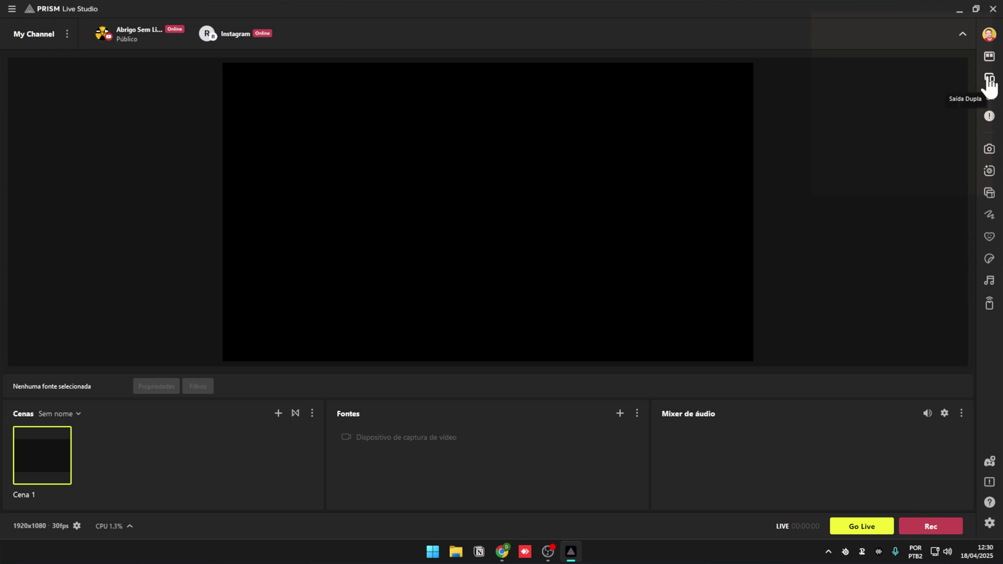
left_click(989, 82)
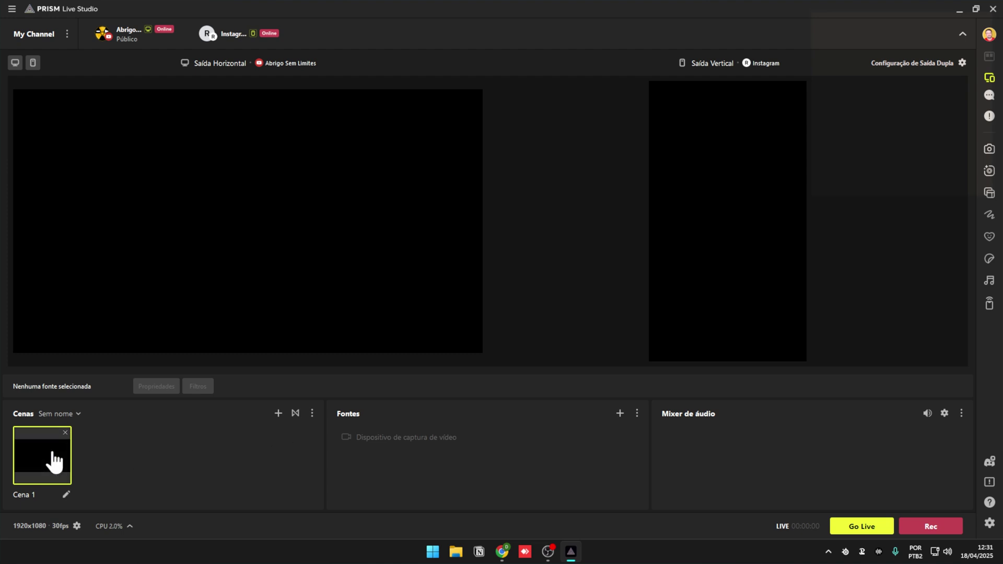
Add the existing video capture device as a visible source in Cena 1
left_click(620, 413)
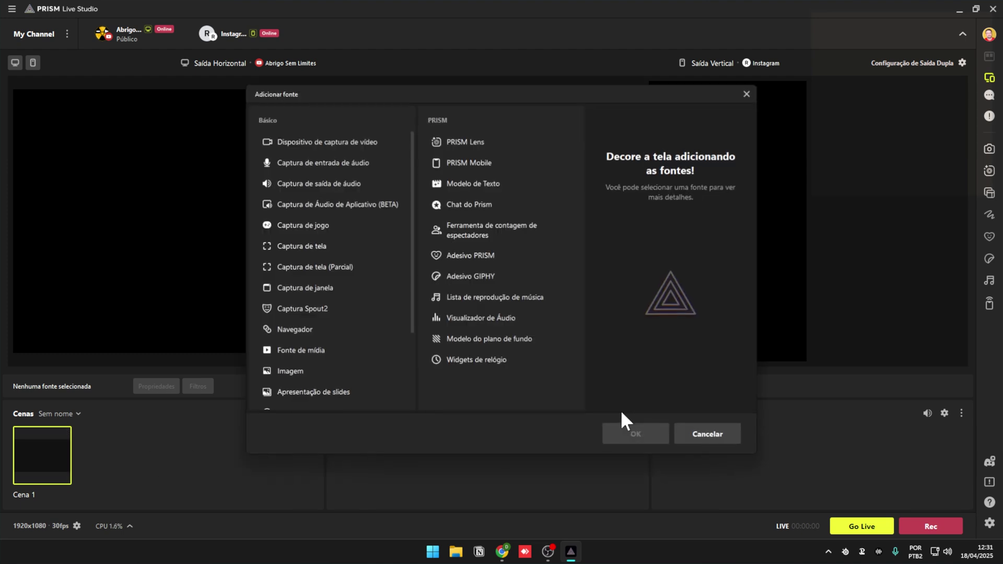
double_click(321, 142)
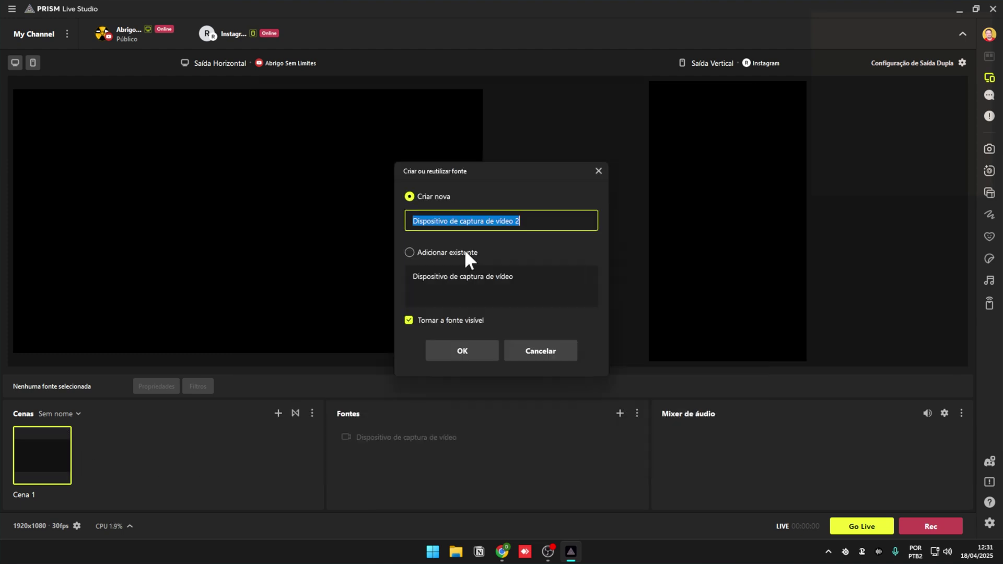
left_click(437, 251)
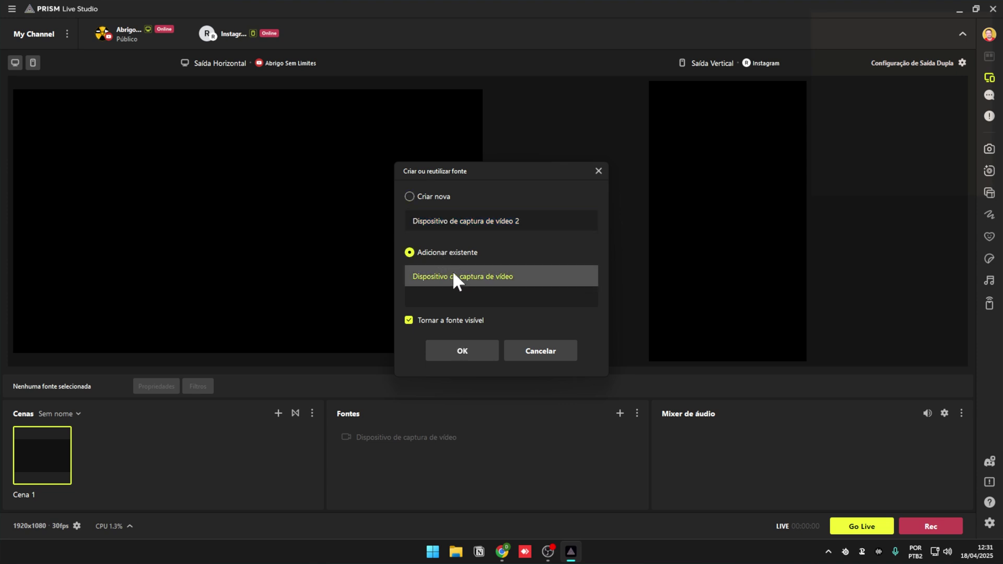
left_click(474, 351)
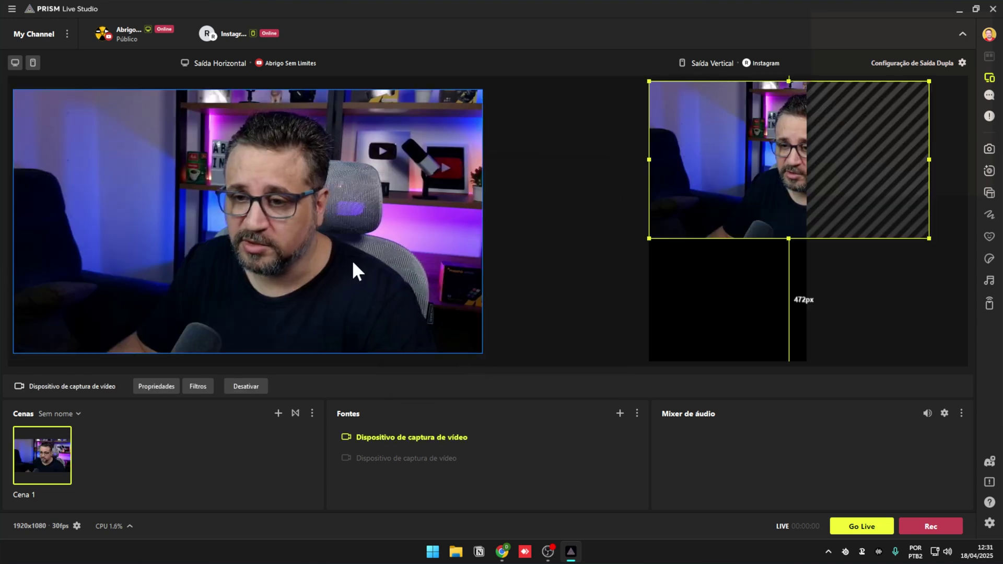
Center the camera image on the vertical canvas and enlarge it to fill the canvas height
left_click_drag(769, 190, 713, 210)
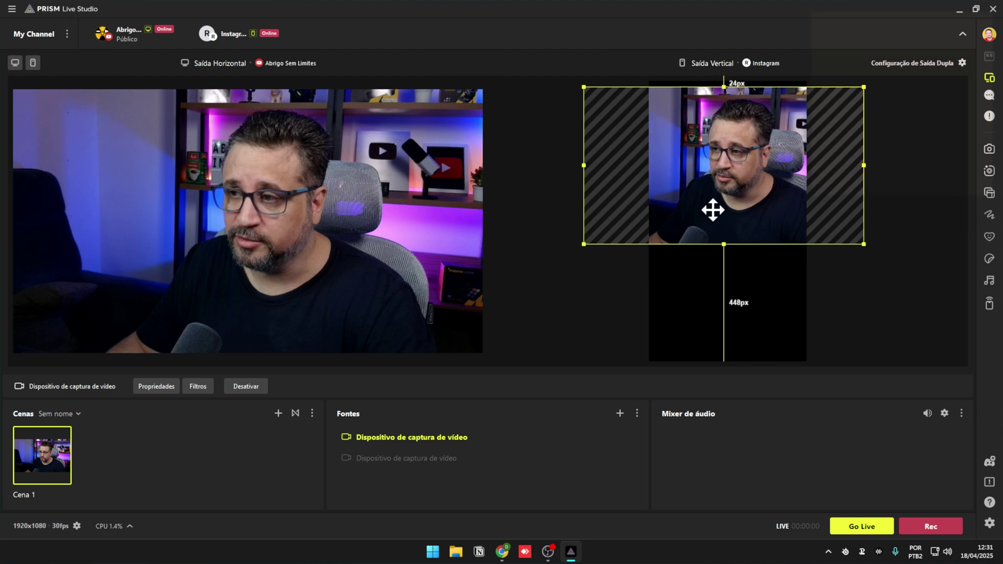
left_click_drag(726, 245, 744, 364)
key("ctrl+f")
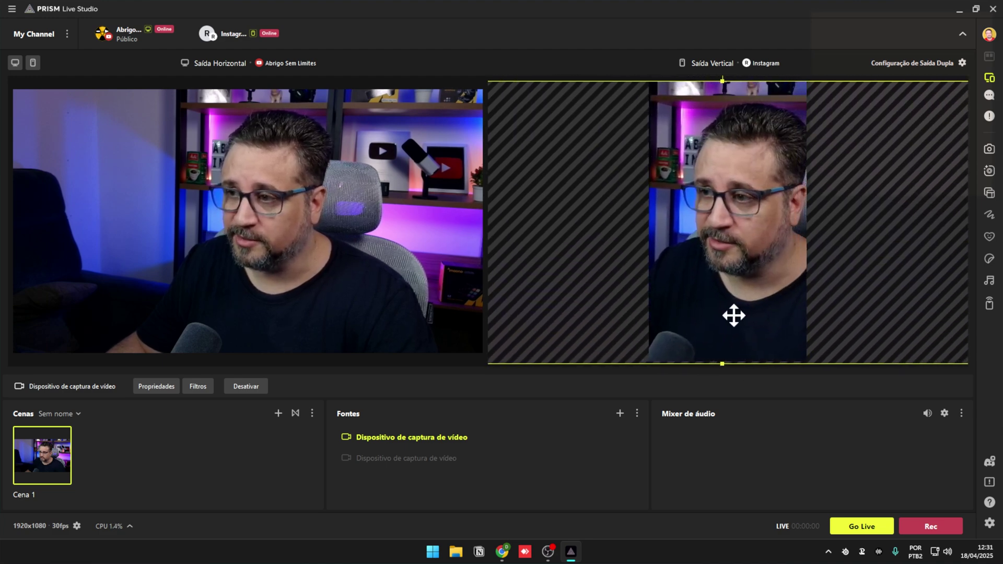
left_click(305, 204)
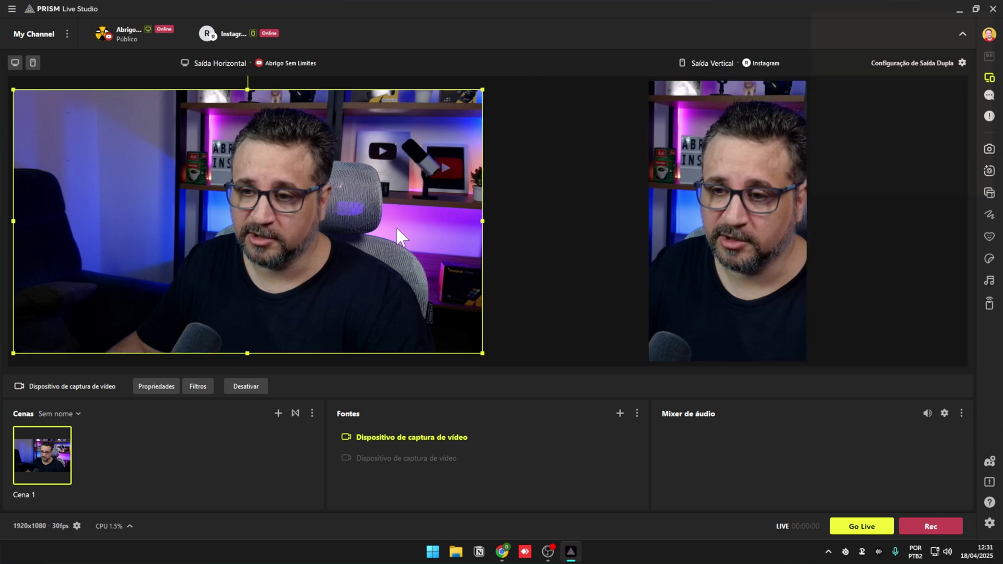
left_click_drag(396, 227, 354, 234)
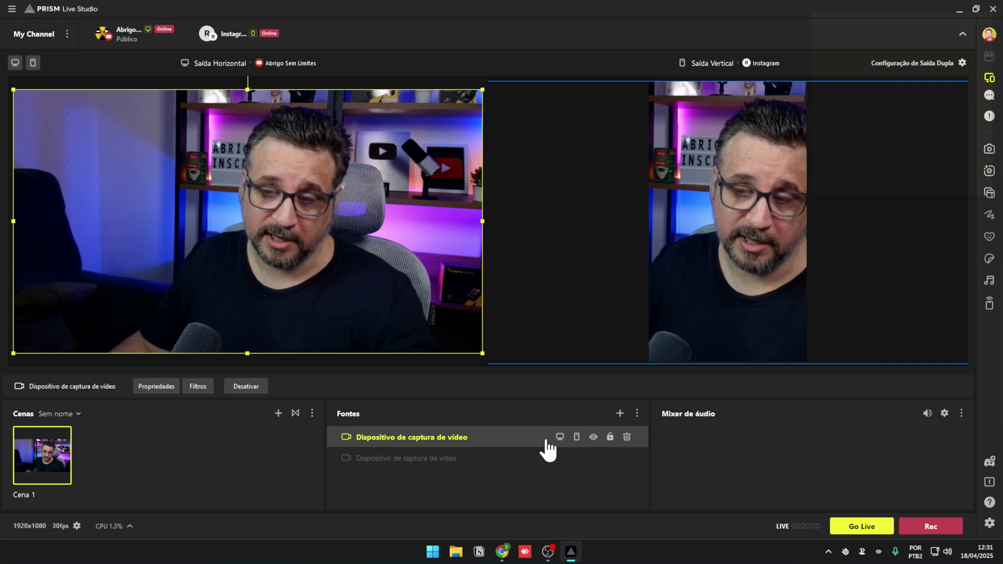
Hide and restore the active video capture device in the vertical output, in the horizontal output, and in both
left_click(576, 436)
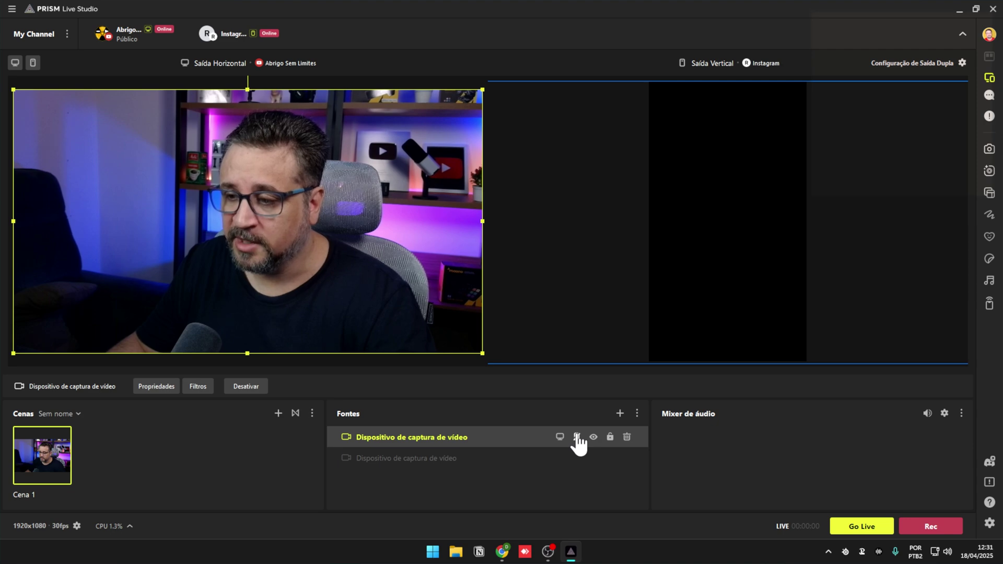
left_click(576, 437)
left_click(559, 437)
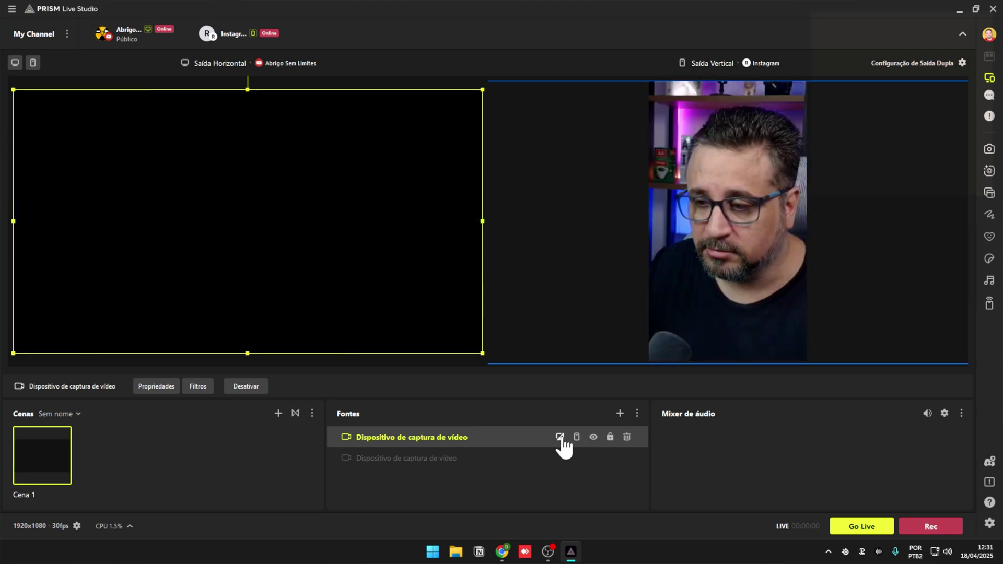
left_click(559, 437)
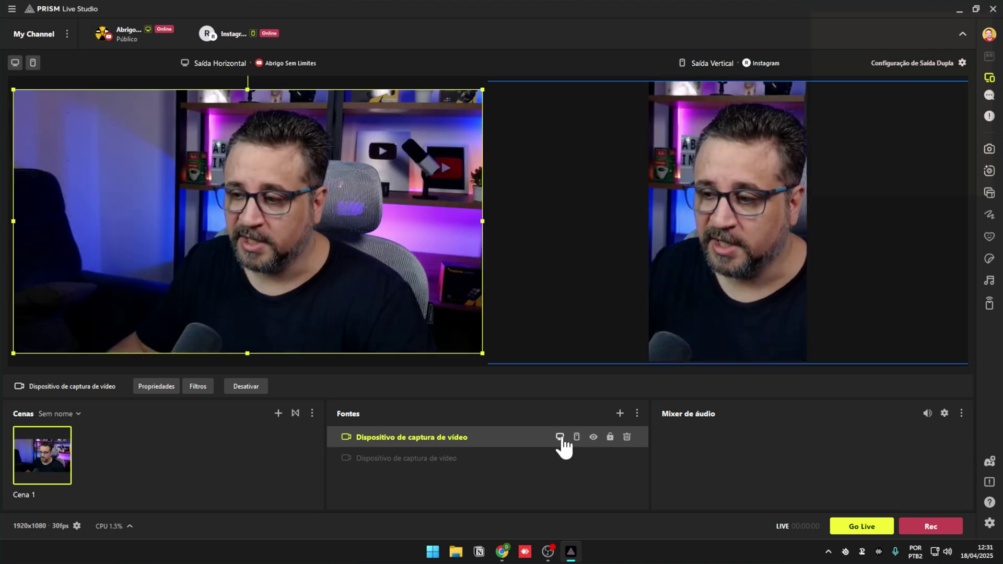
left_click(594, 438)
left_click(593, 437)
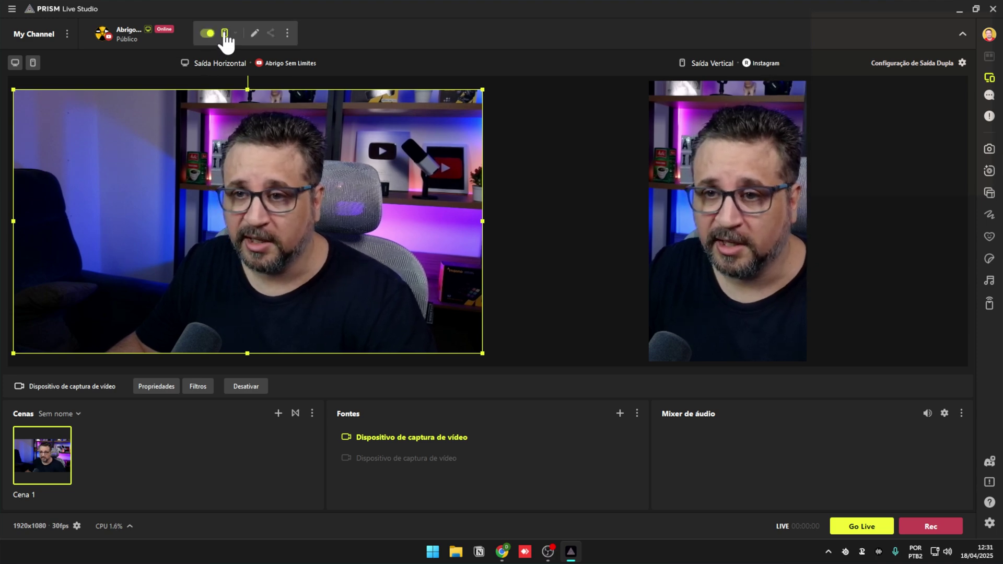
Start adding a custom channel with User Input (RTMP) as its URL type
left_click(235, 33)
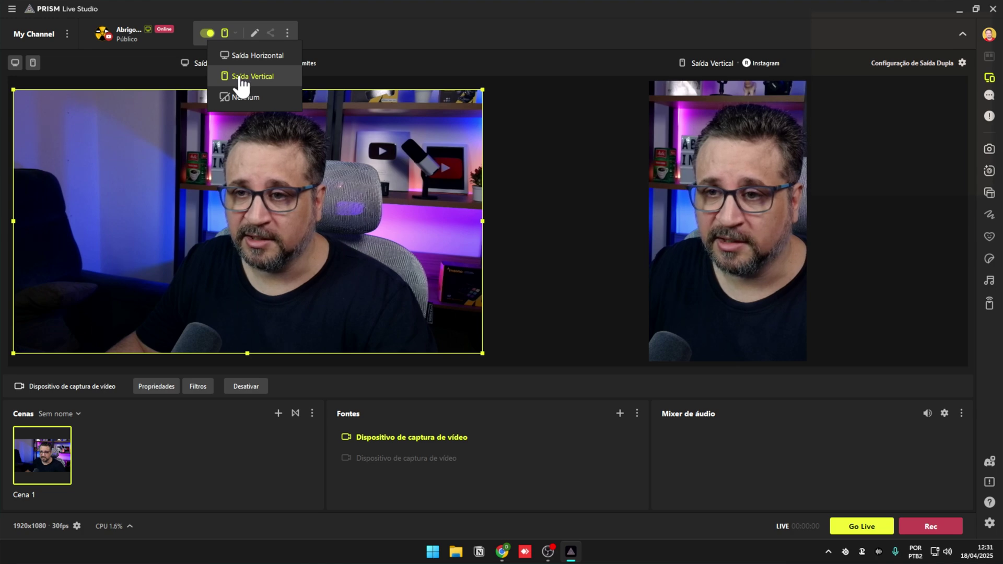
left_click(67, 32)
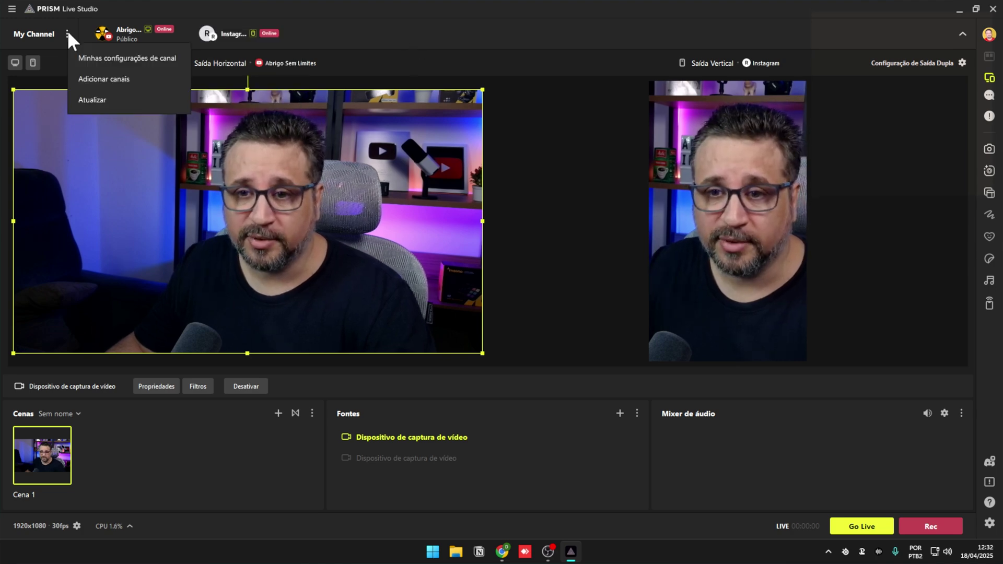
left_click(104, 79)
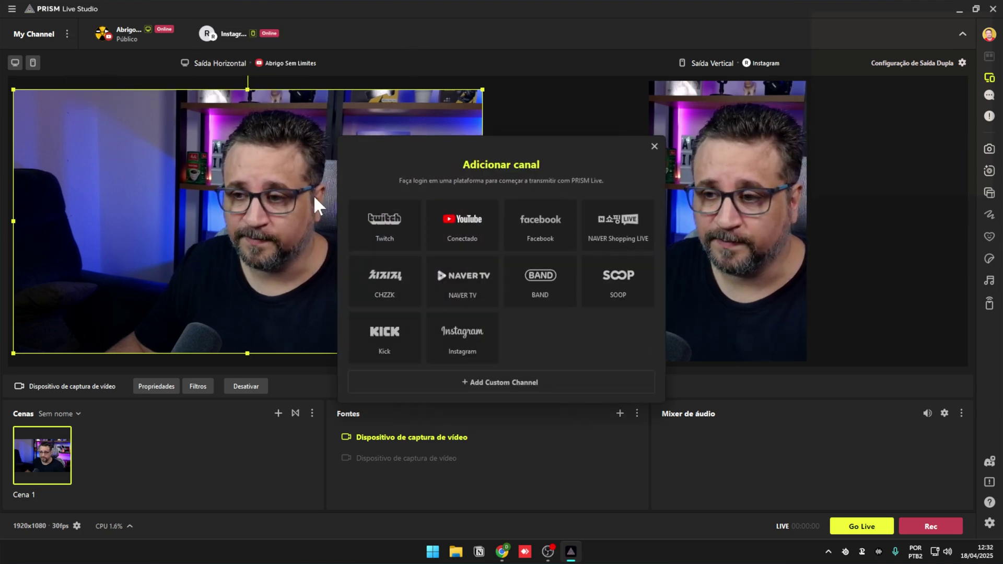
left_click(500, 387)
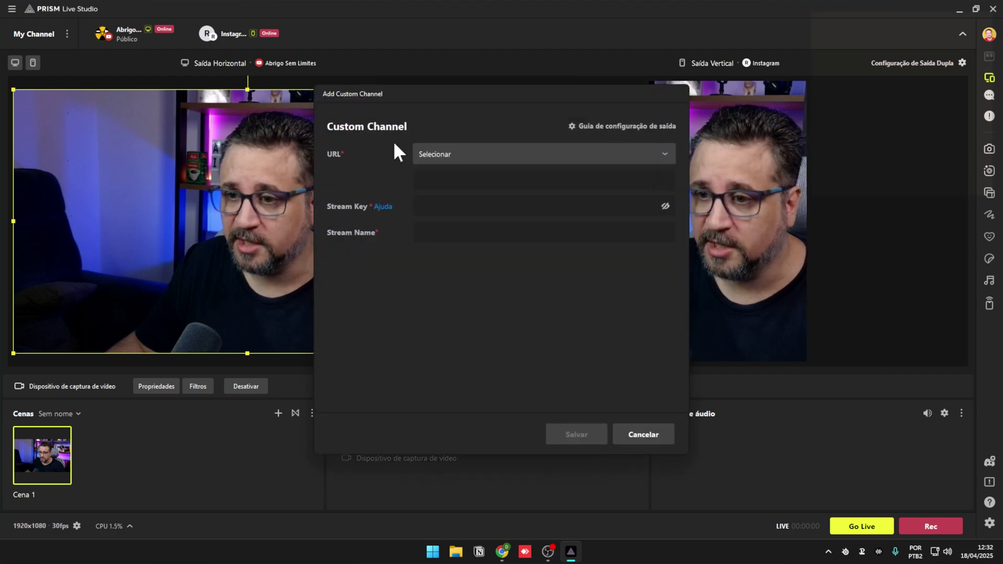
left_click(448, 152)
scroll(446, 253, "down", 3)
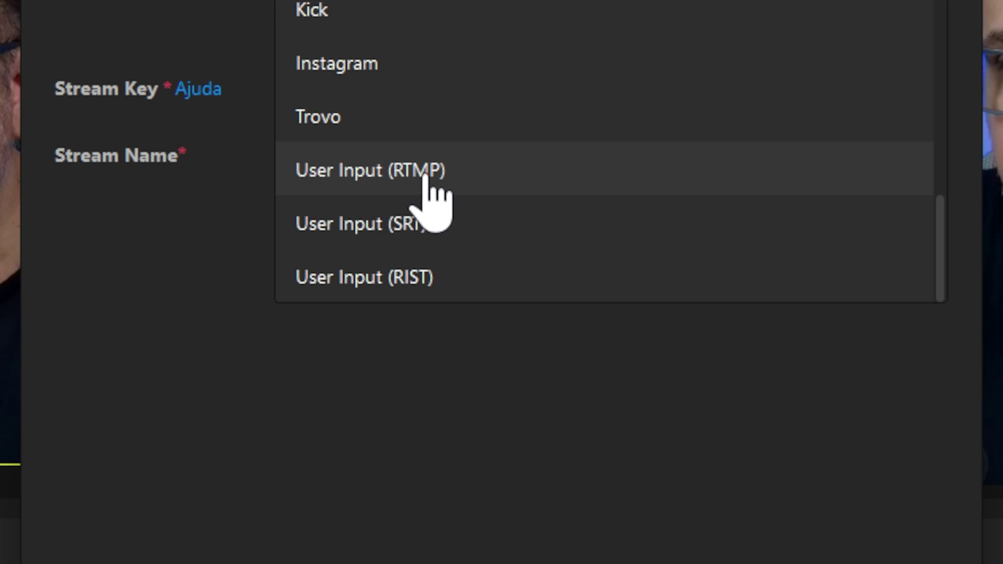
left_click(445, 177)
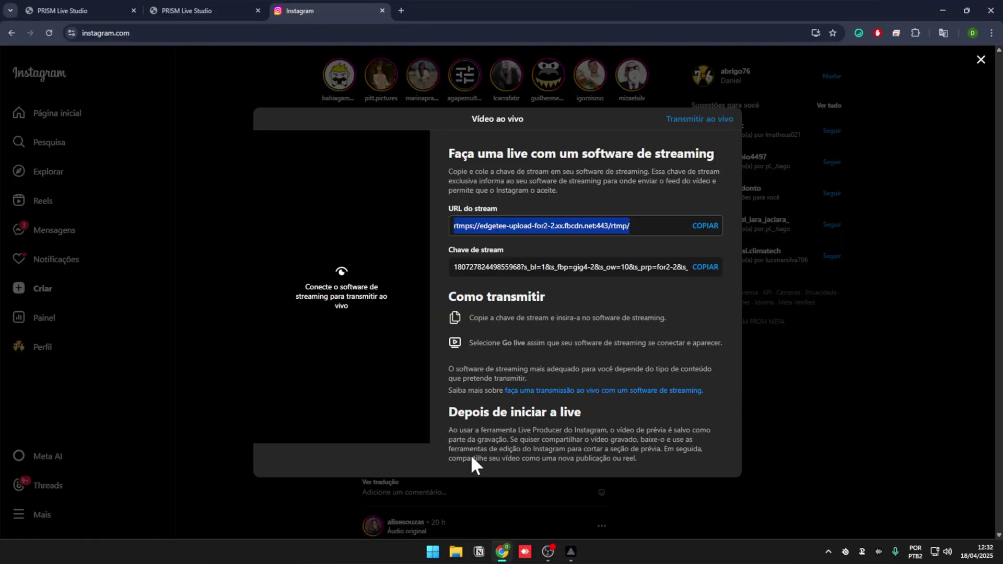
Switch to Chrome, open Restream's home page in a new tab and sign in with Google
left_click(401, 10)
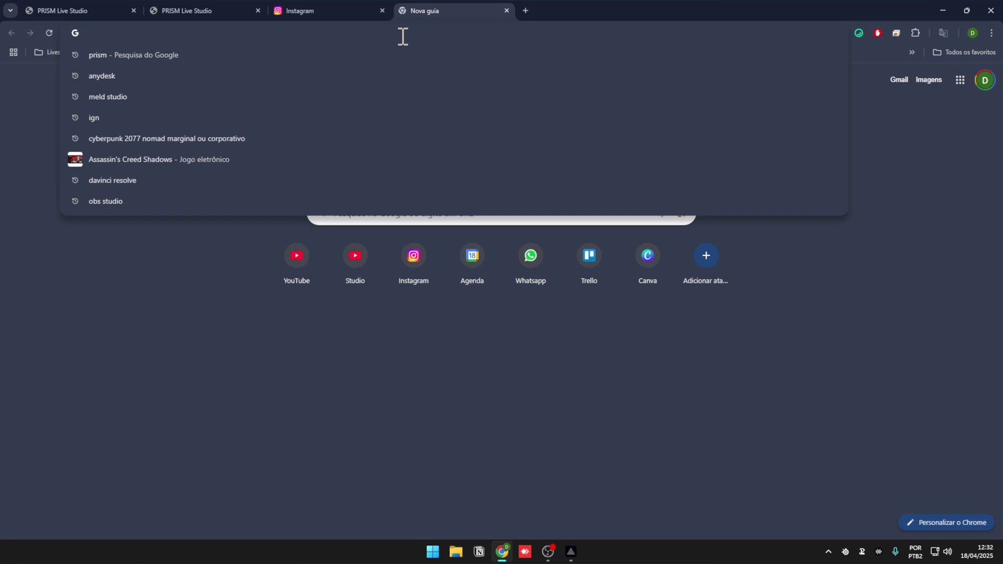
type("reat")
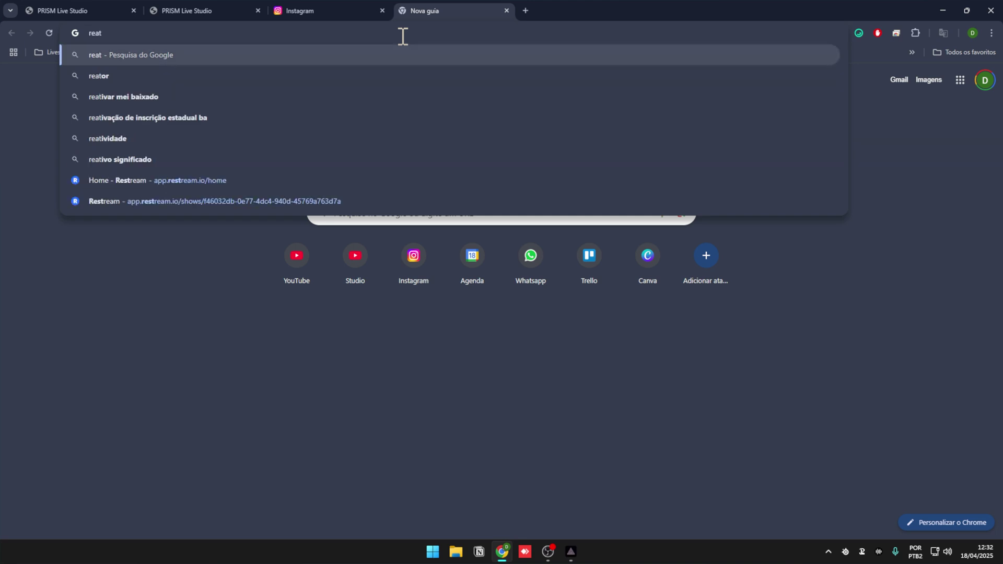
key("Down")
key("Down")
key("Down")
key("Down")
key("Down")
key("Down")
key("Return")
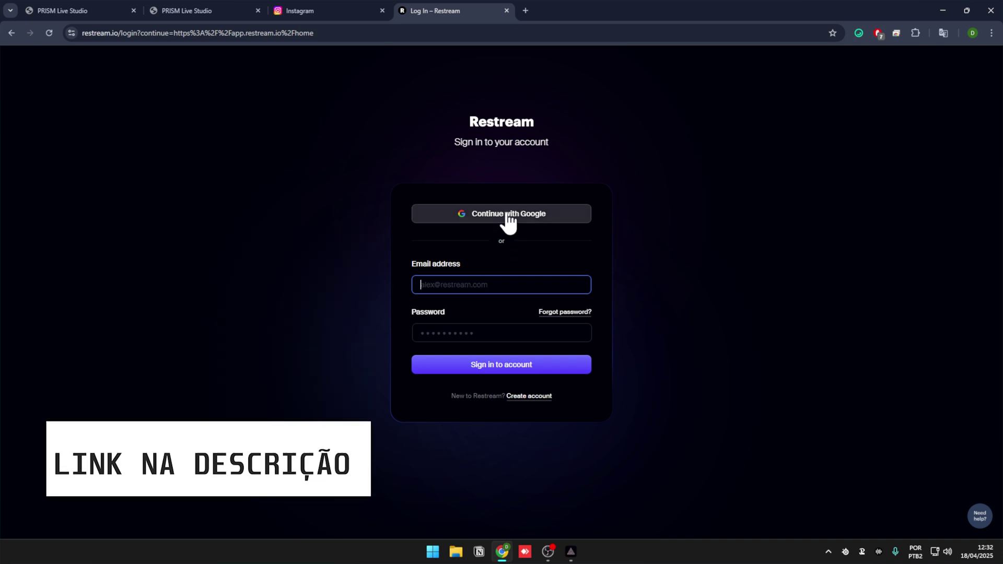
left_click(508, 215)
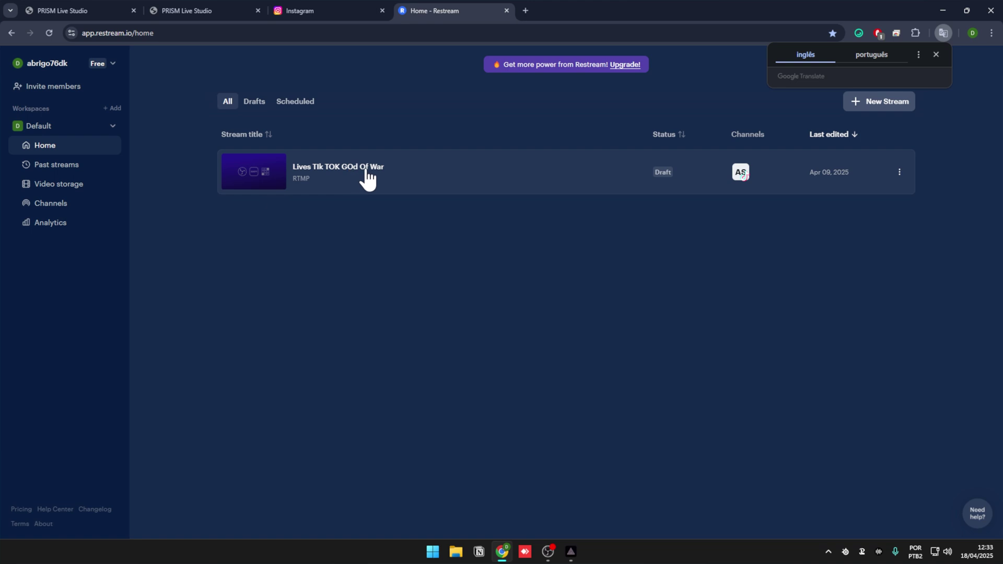
Copy the RTMP URL from Restream's "Lives TIk TOK GOd Of War" stream and paste it as the custom channel's URL in PRISM Live Studio
left_click(352, 180)
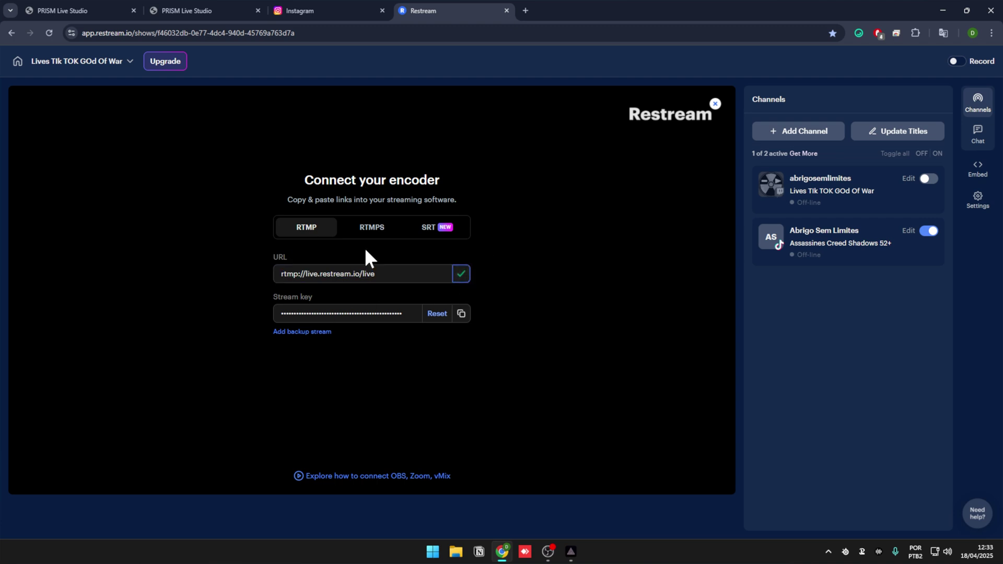
left_click(581, 555)
type("rtmp://live.restream.io/live")
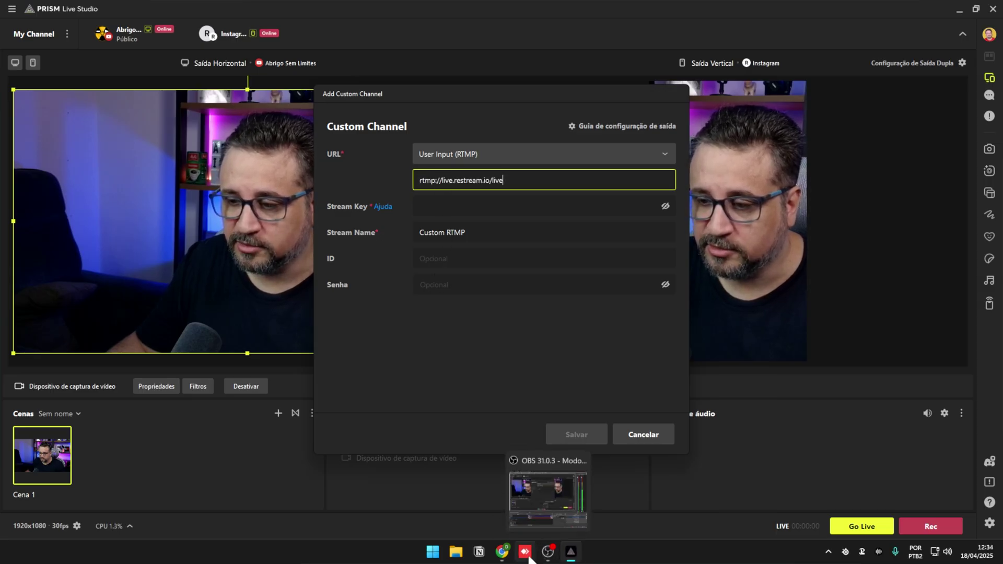
Copy the stream key from Restream into the custom channel's Stream Key, then save the channel with the stream name Tiktok
left_click(501, 554)
left_click(569, 557)
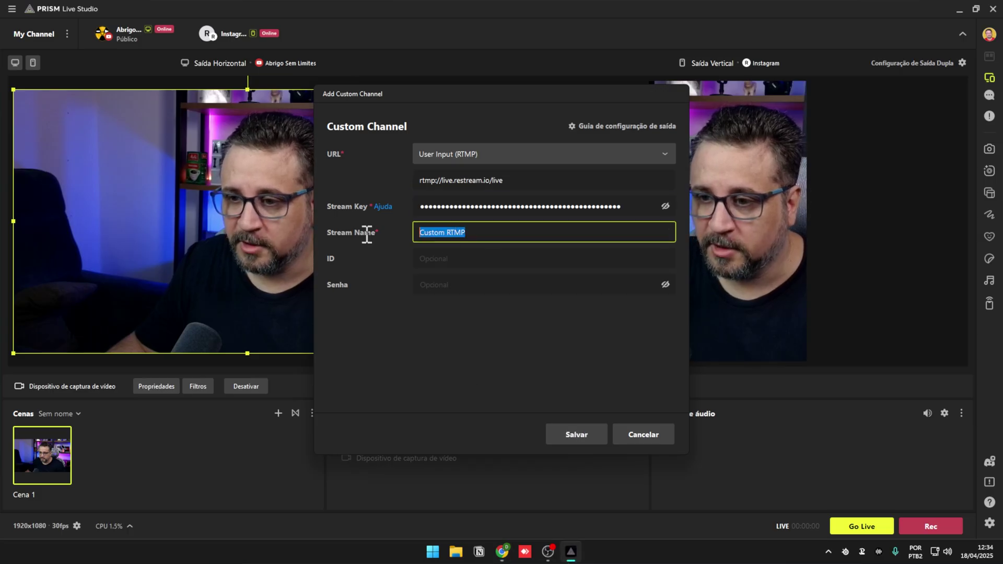
type("Tiktok")
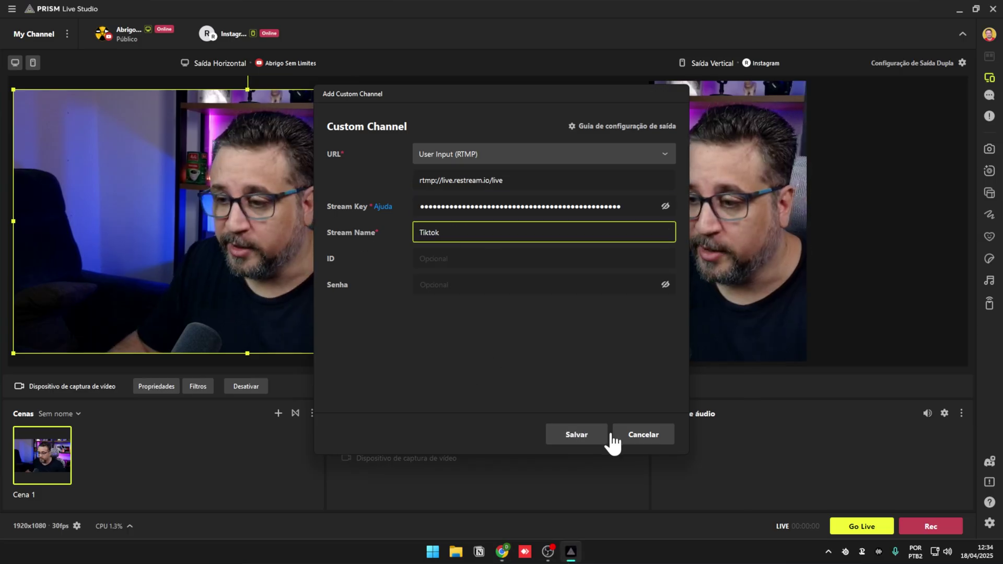
left_click(600, 435)
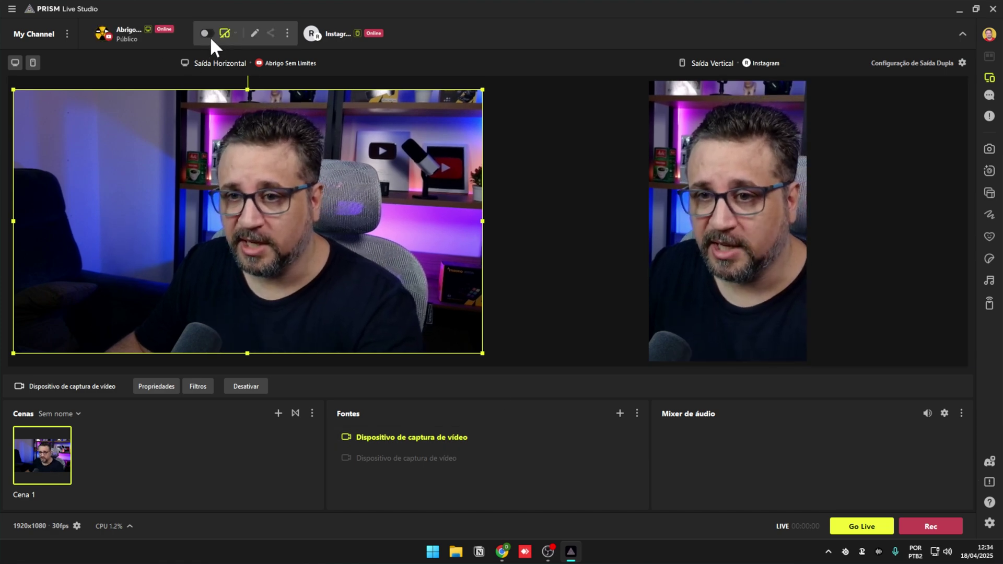
Try to activate the Tiktok channel with Saída Vertical as its output
left_click(207, 34)
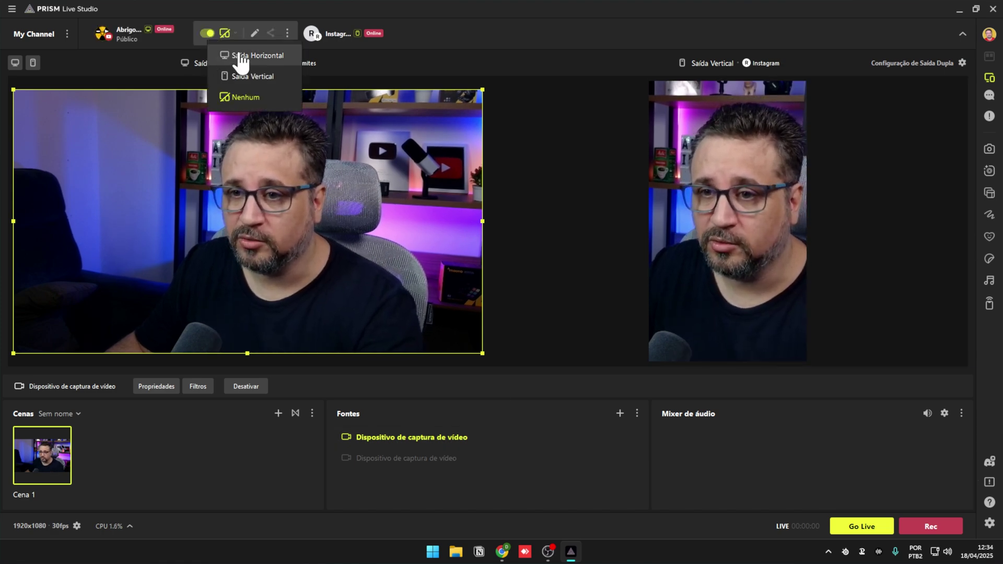
left_click(252, 77)
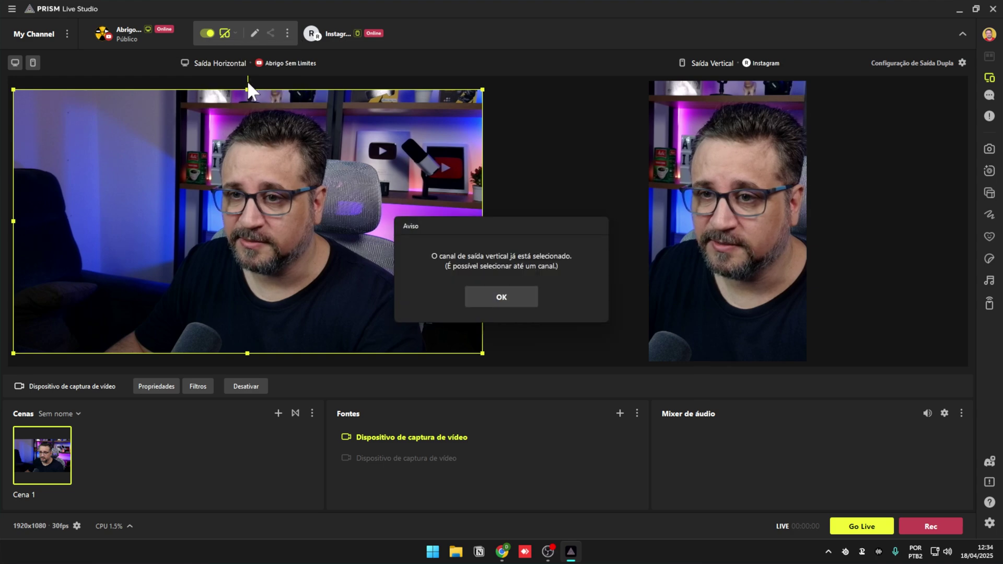
left_click(501, 297)
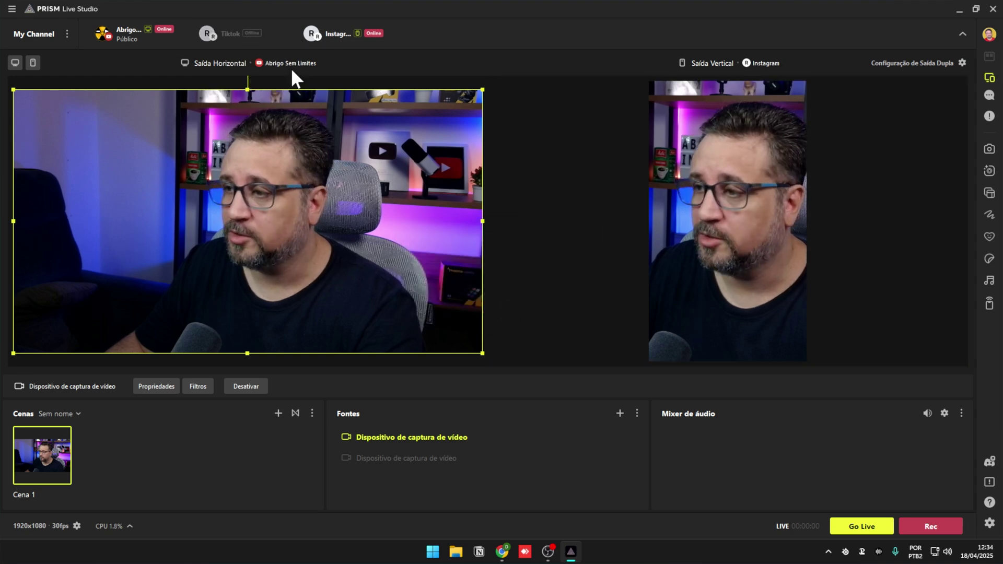
Turn off the Instagram channel, then turn it back on with Saída Vertical as its output
mouse_move(284, 31)
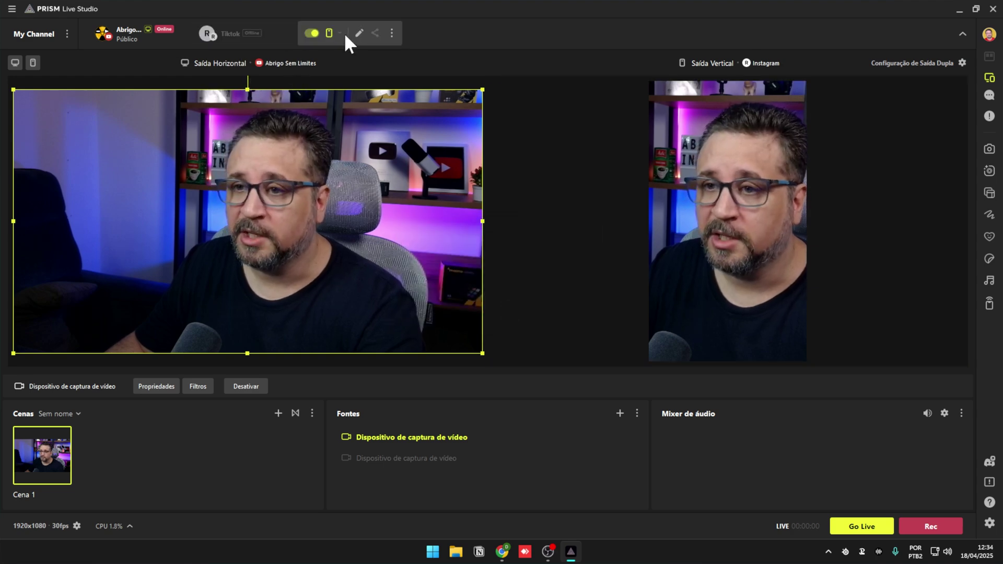
left_click(311, 33)
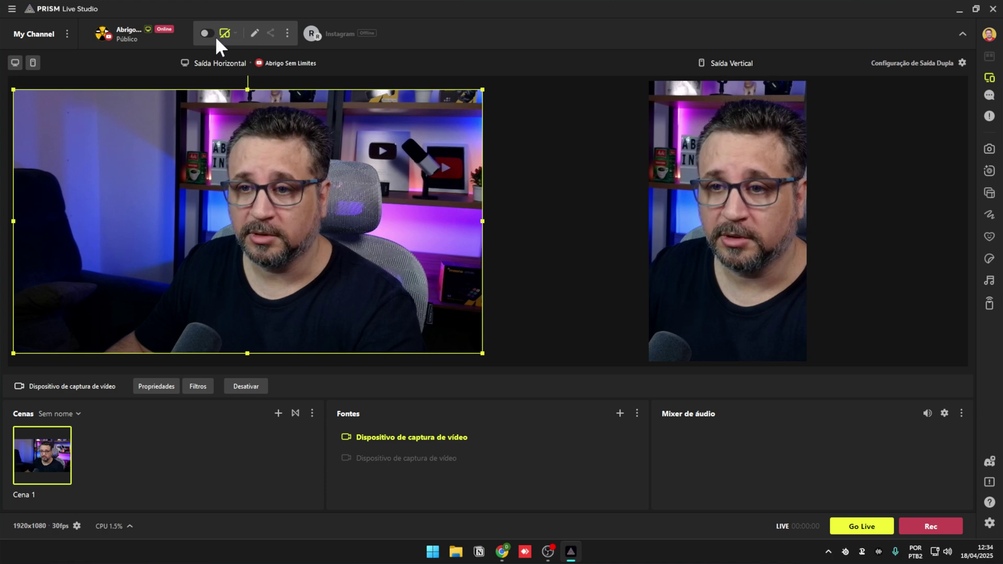
mouse_move(216, 40)
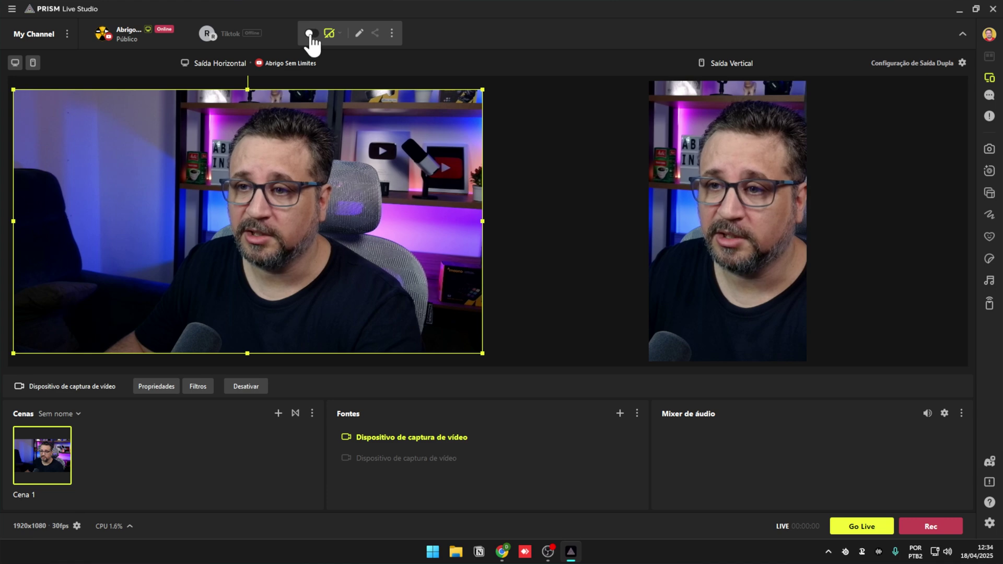
left_click(310, 33)
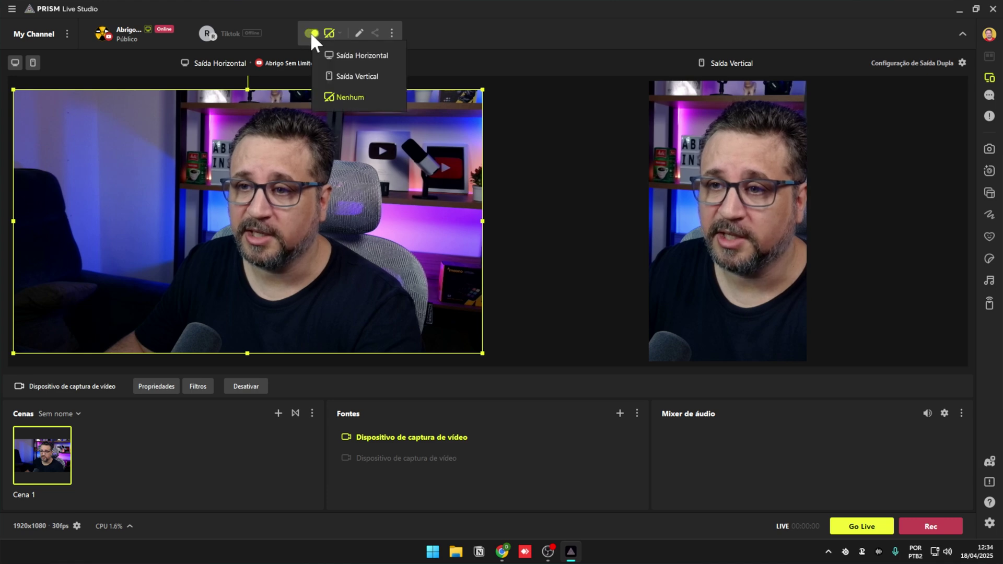
left_click(343, 77)
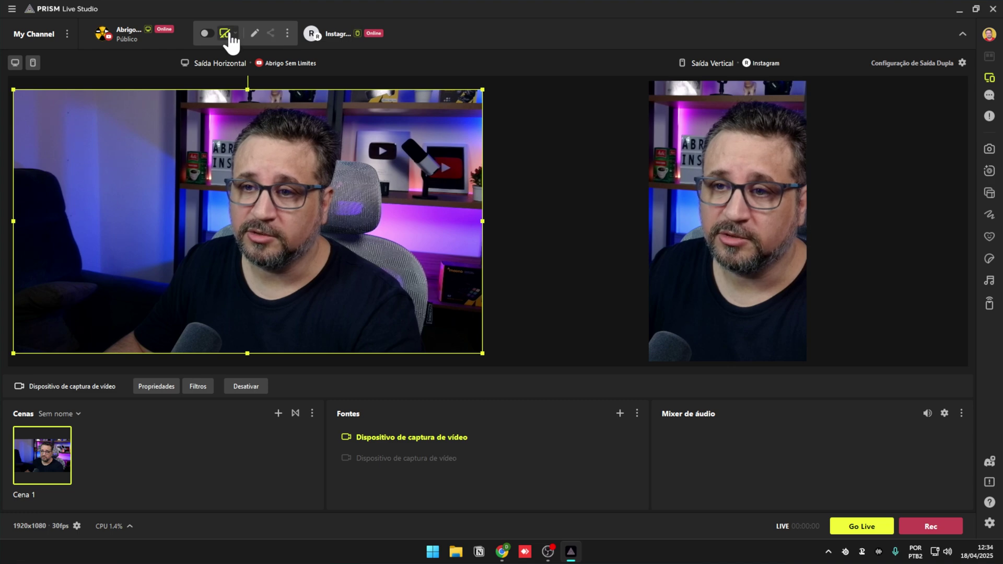
Try to assign the Tiktok channel to Saída Horizontal
left_click(263, 58)
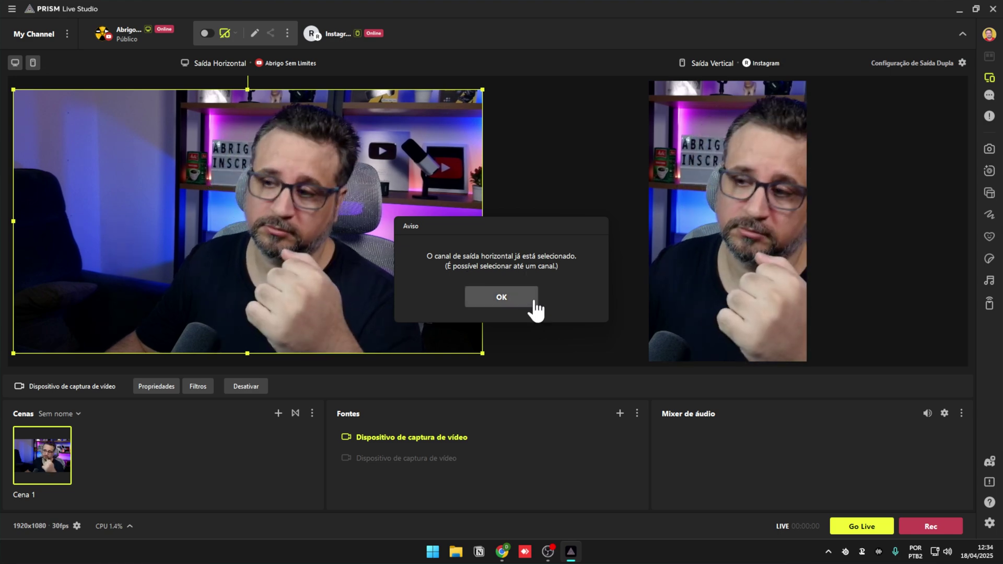
left_click(515, 298)
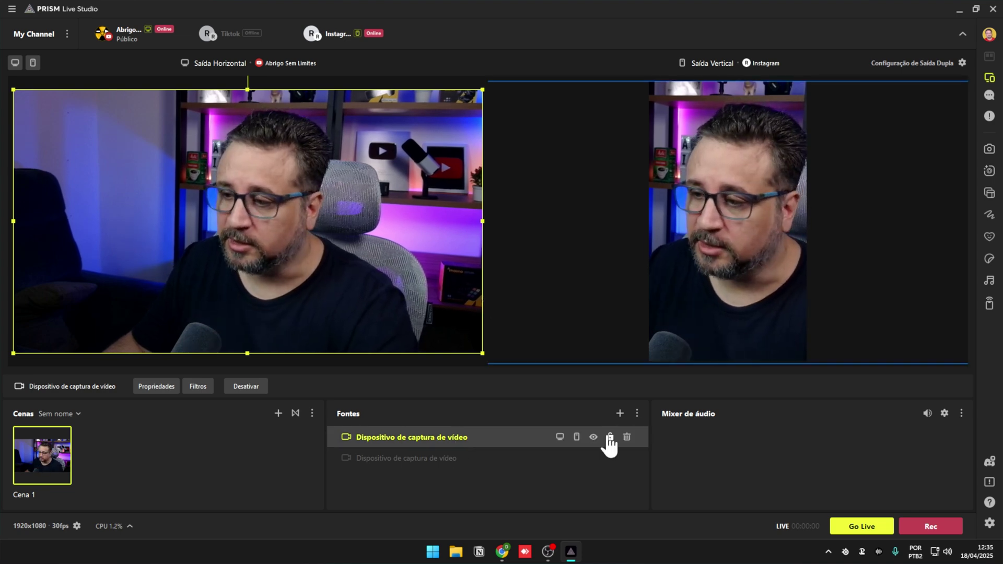
Lock the active video capture device source in Cena 1
left_click(610, 438)
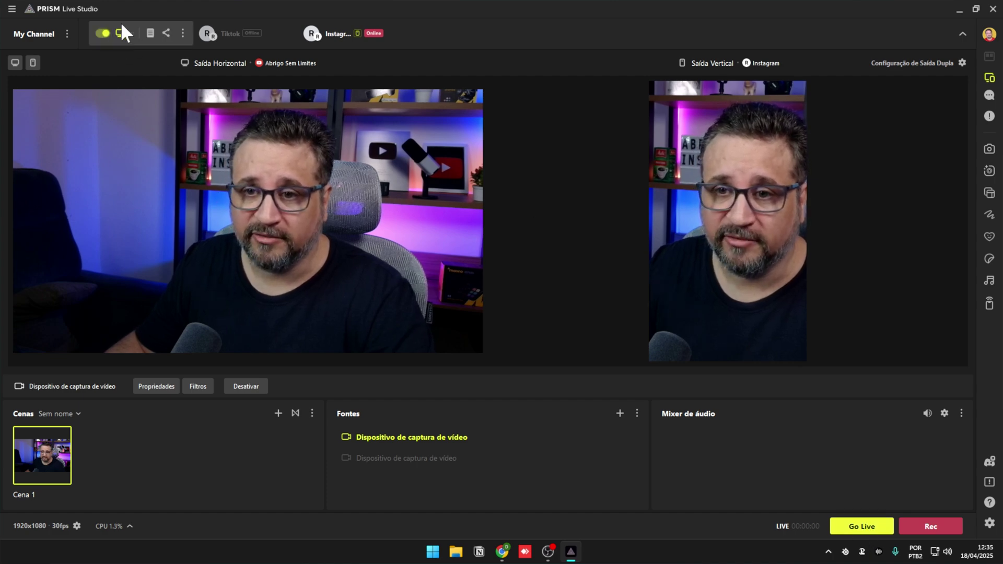
mouse_move(332, 28)
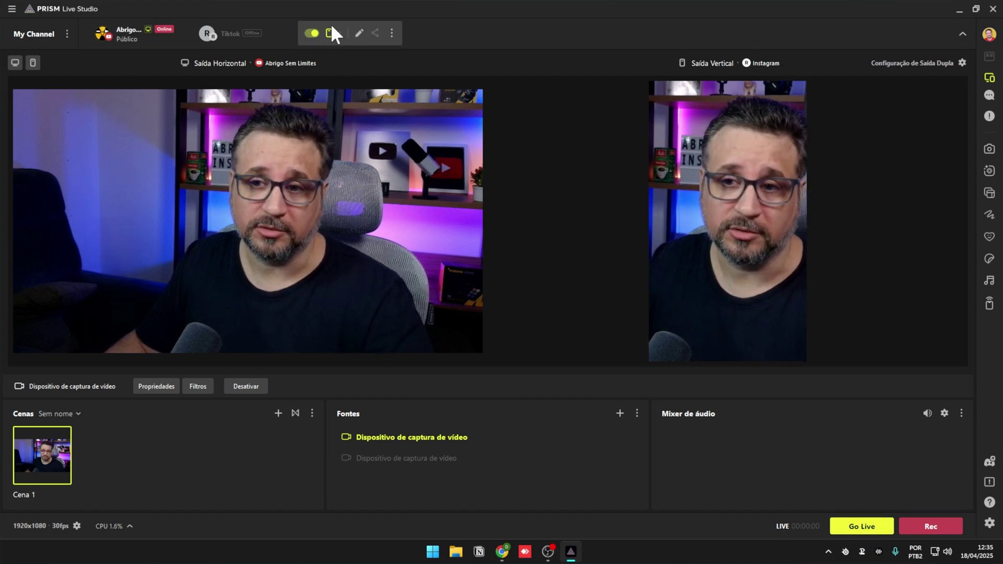
Open the YouTube channel's live information and set the new broadcast's privacy to Não-listado
mouse_move(125, 24)
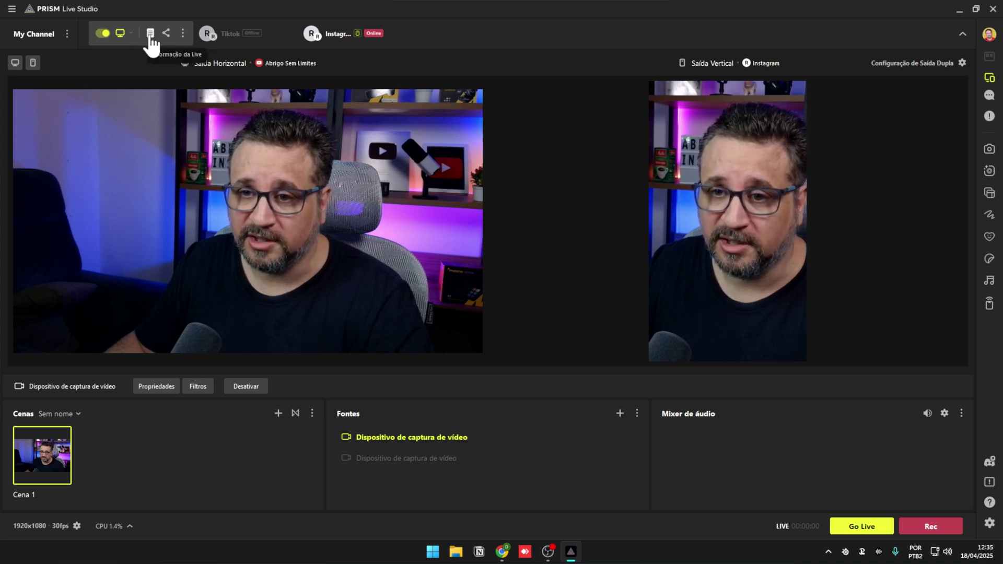
left_click(150, 33)
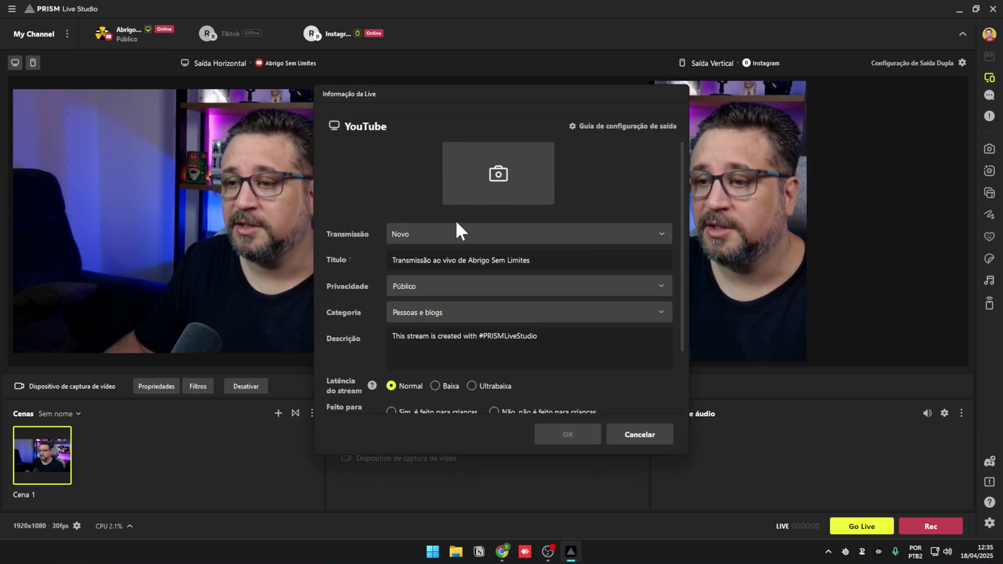
left_click(493, 236)
left_click(425, 260)
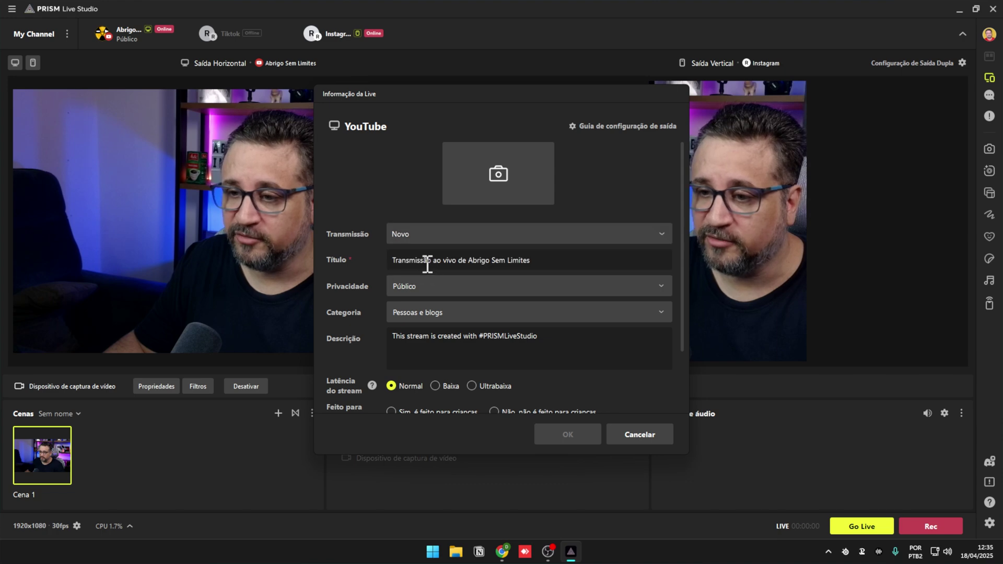
left_click(441, 287)
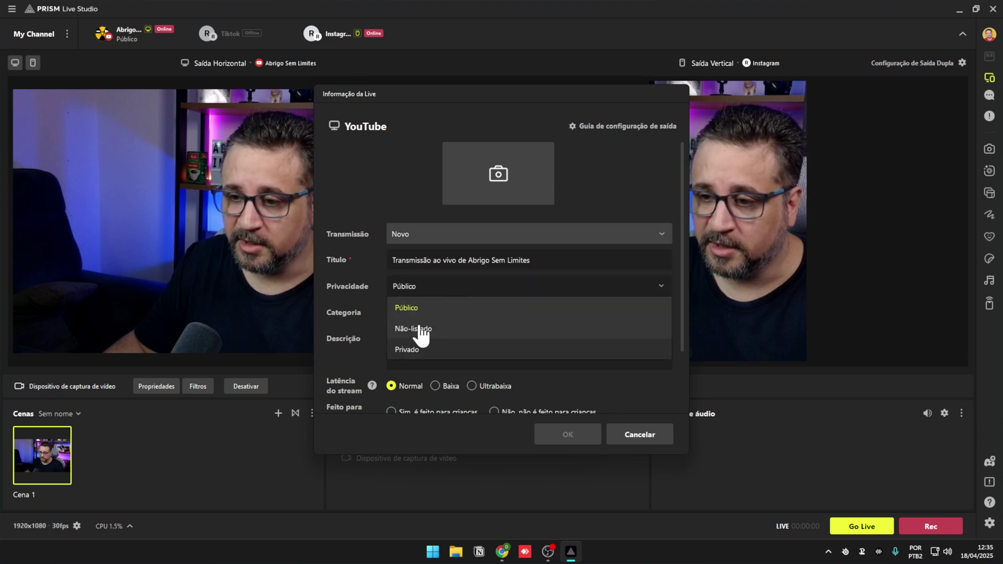
left_click(415, 328)
Set the YouTube stream latency to Ultrabaixa, mark the broadcast as not made for children, and save the live information
left_click_drag(682, 293, 634, 368)
left_click(470, 307)
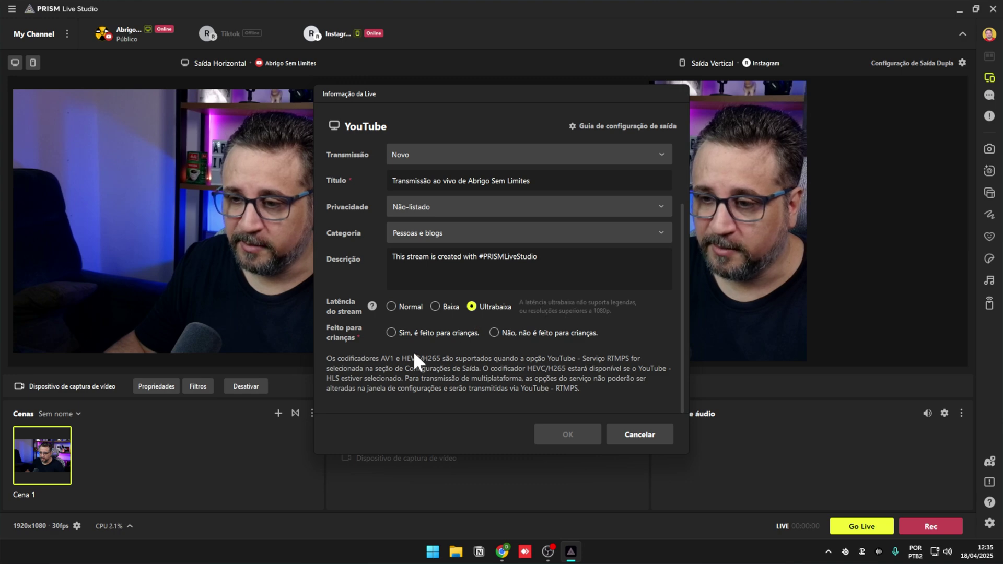
left_click(495, 333)
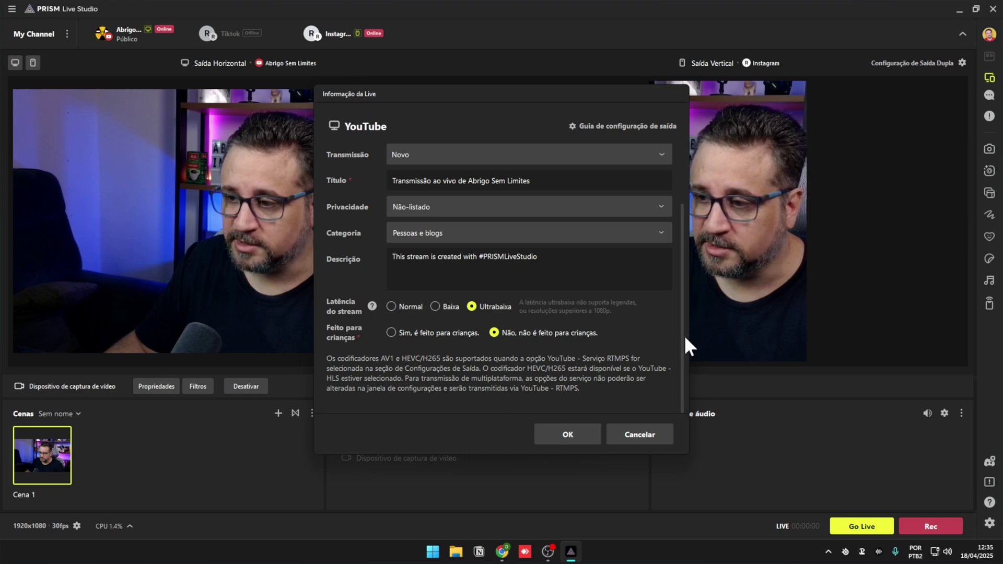
left_click_drag(681, 336, 692, 272)
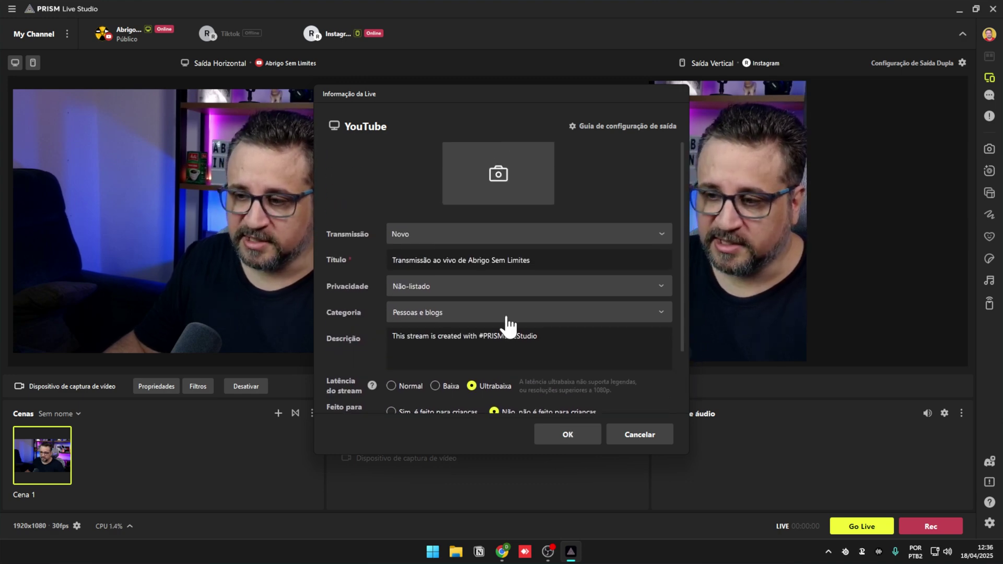
left_click(579, 440)
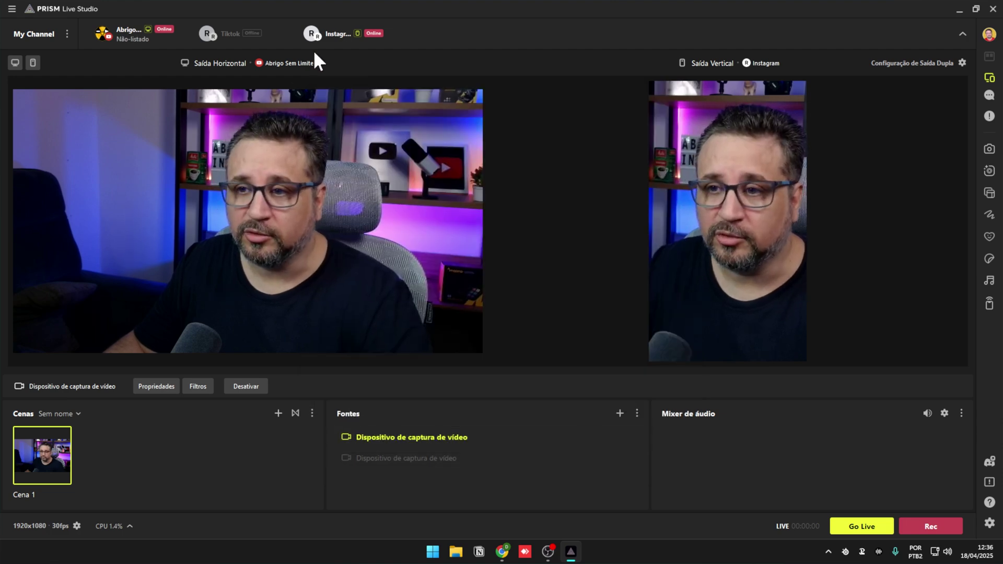
Check the Instagram channel's custom RTMP settings without changing them, and start the live broadcast to YouTube and Instagram
left_click(356, 35)
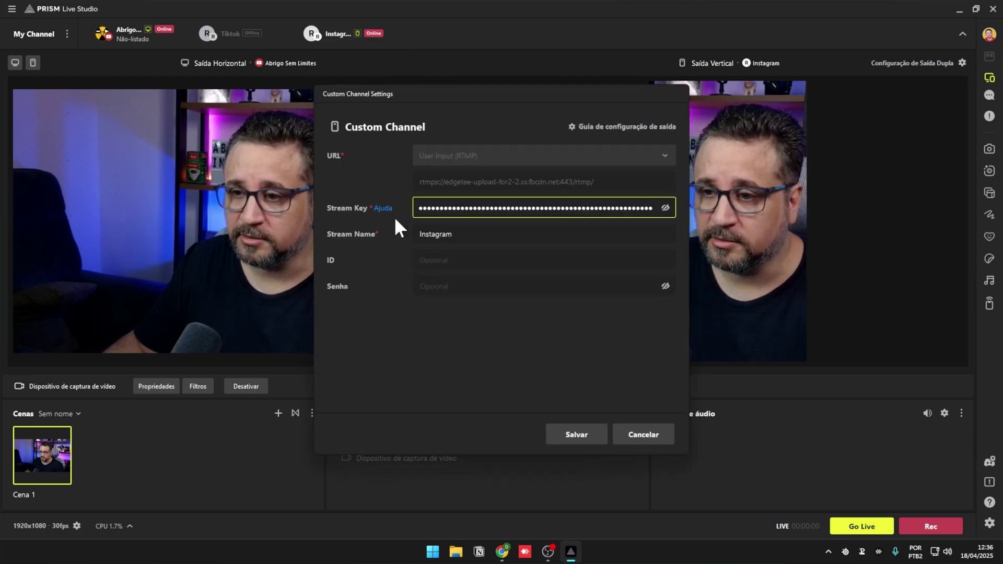
left_click(651, 437)
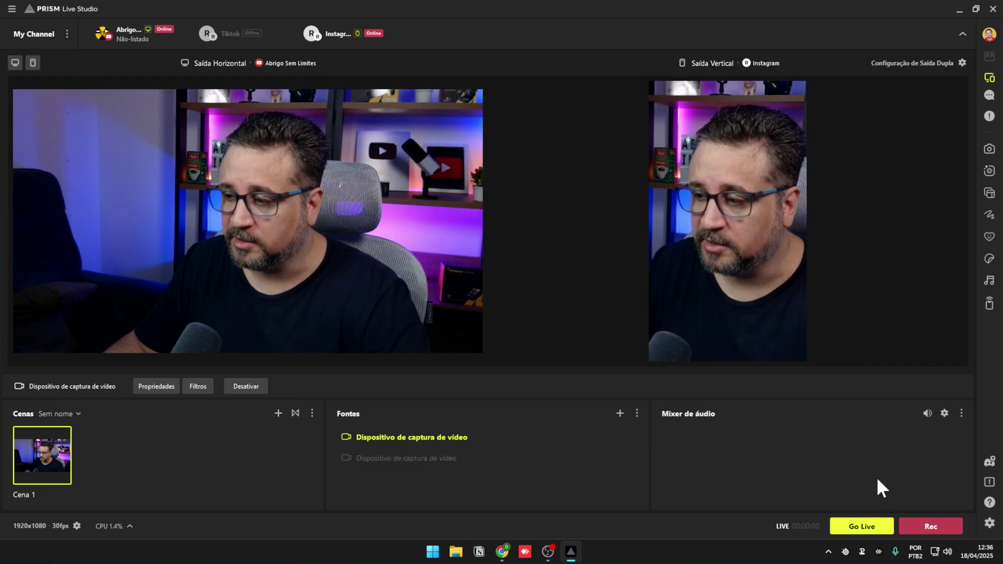
left_click(866, 526)
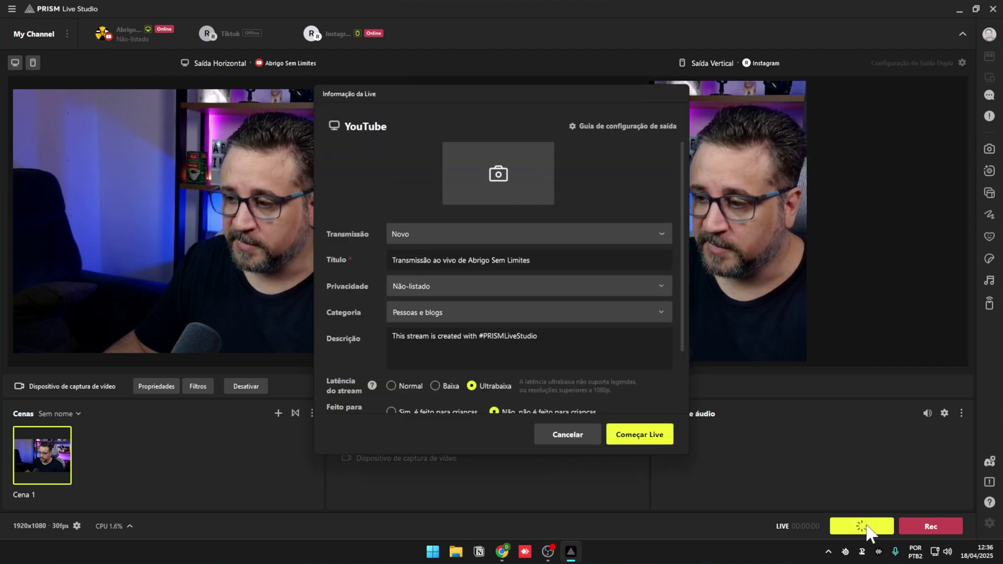
left_click(645, 436)
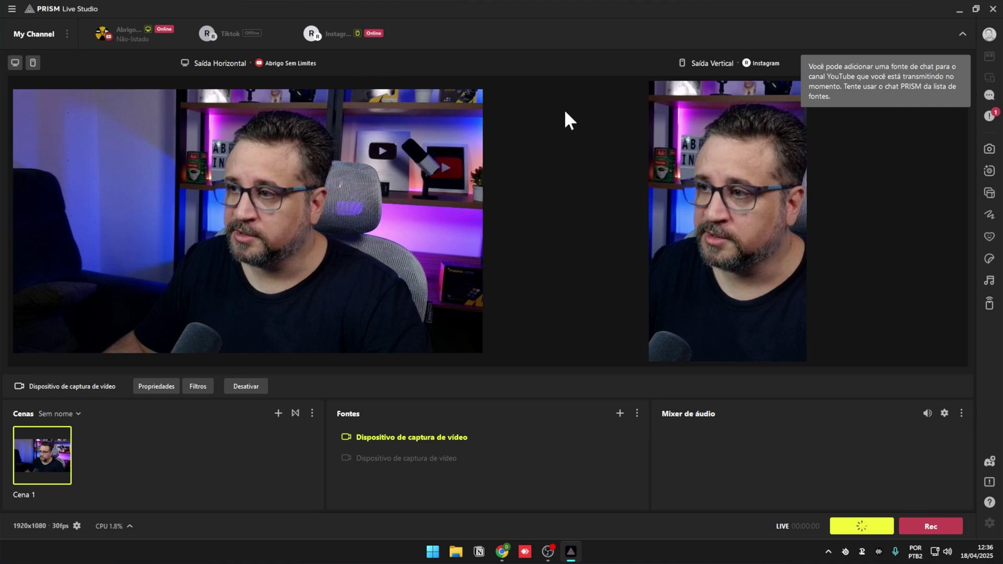
mouse_move(253, 38)
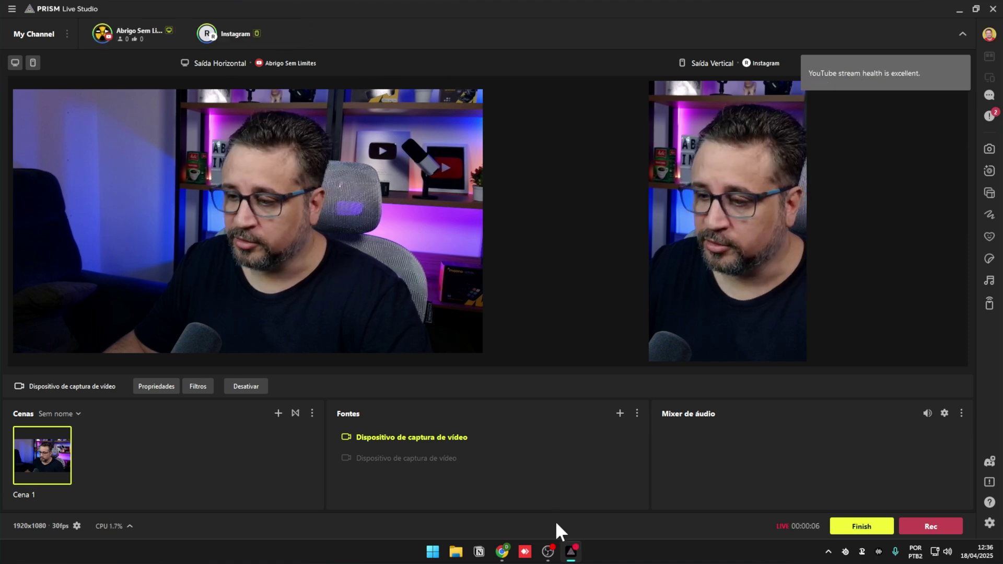
Switch to Chrome and view the running broadcast in YouTube Studio's live control room
left_click(501, 552)
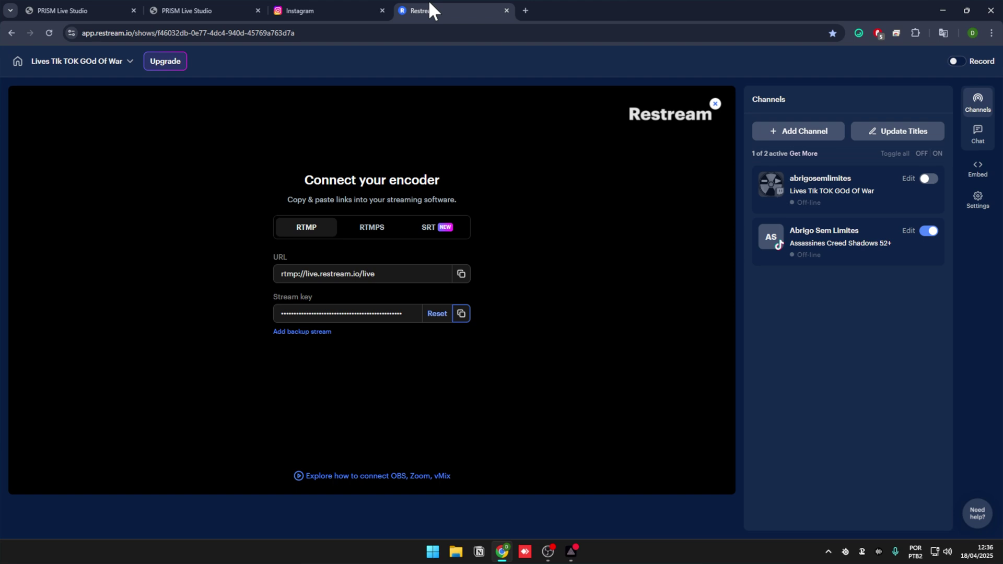
left_click(294, 6)
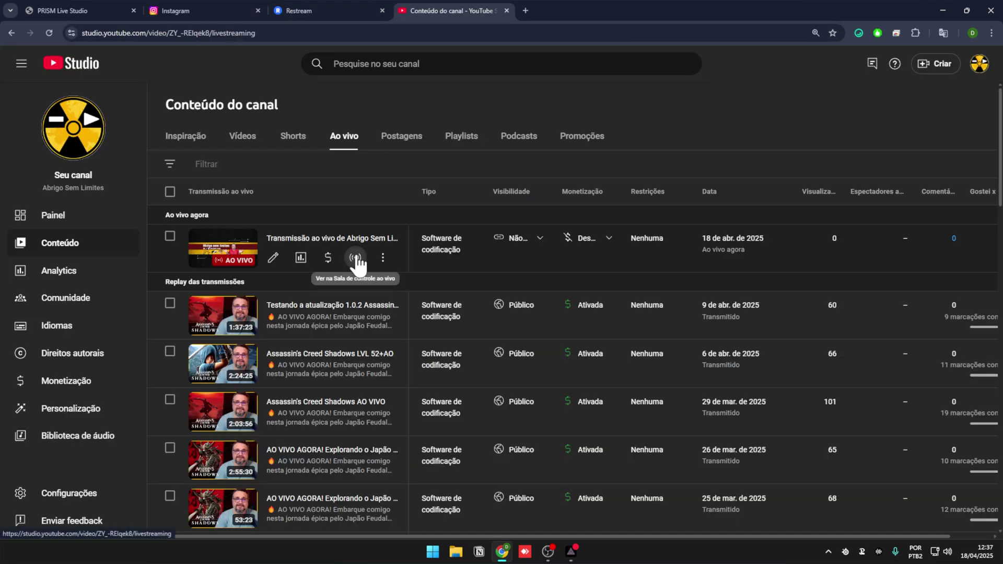
left_click(356, 258)
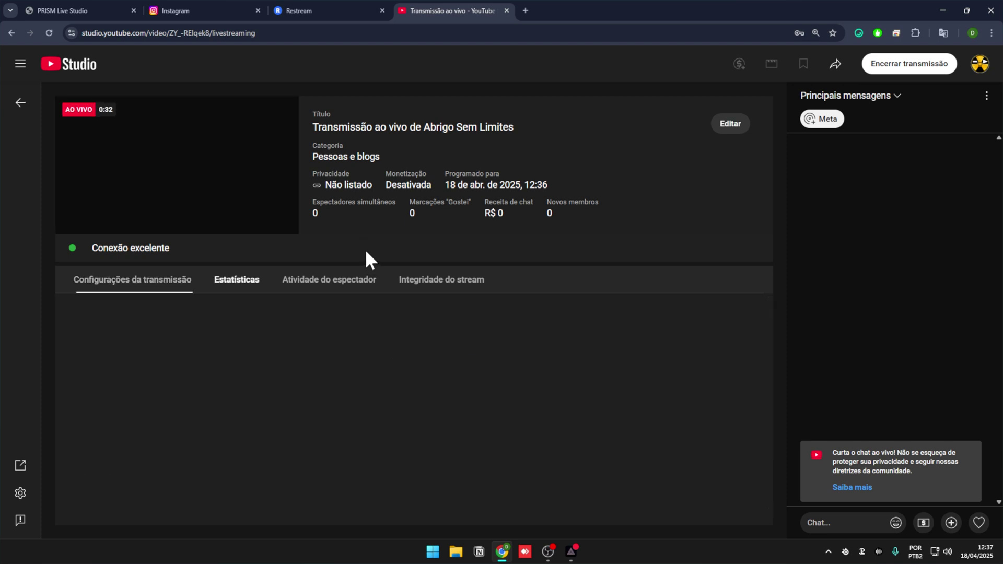
Return to PRISM Live Studio, end the live broadcast and dismiss its summary
key("alt+Tab")
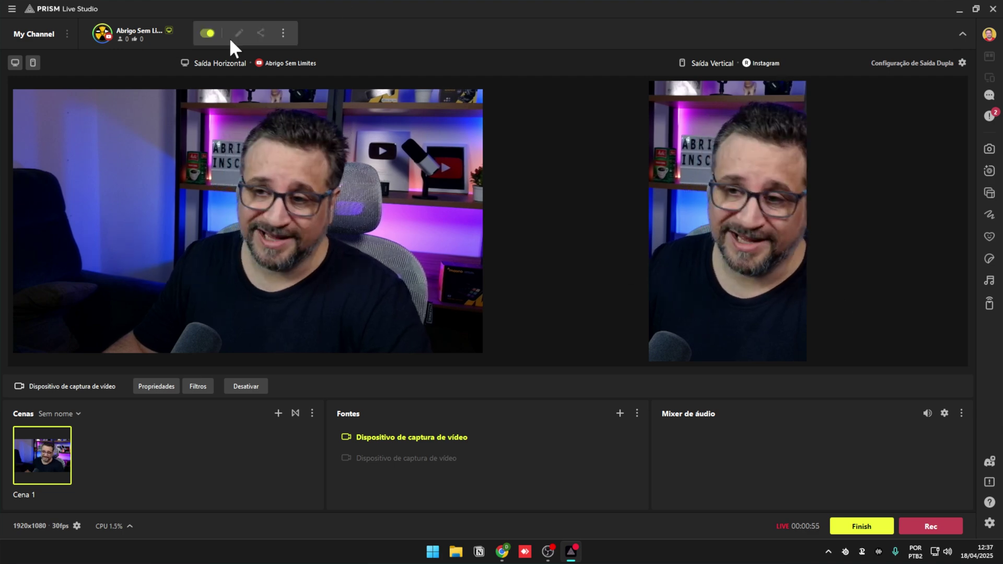
left_click(867, 527)
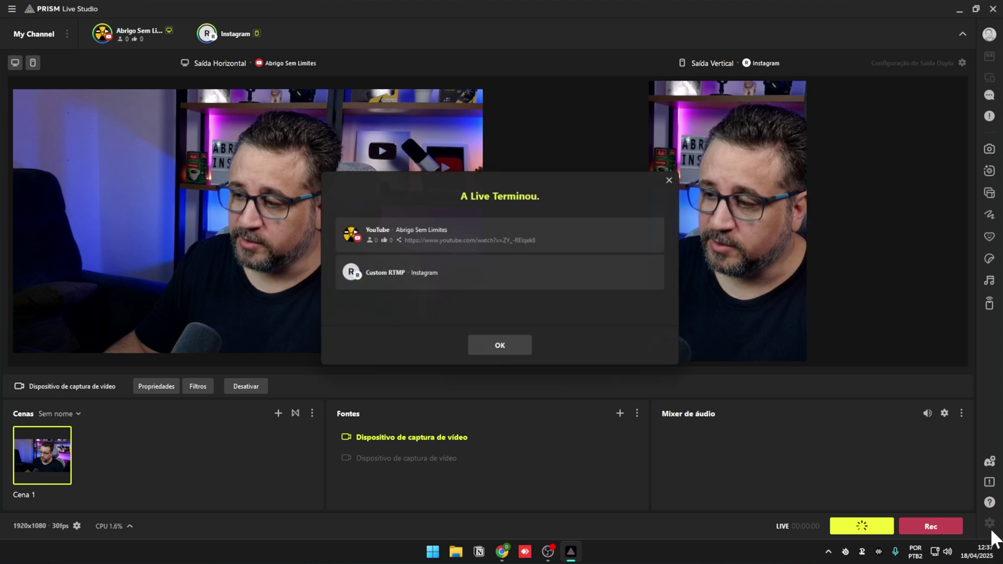
left_click(503, 346)
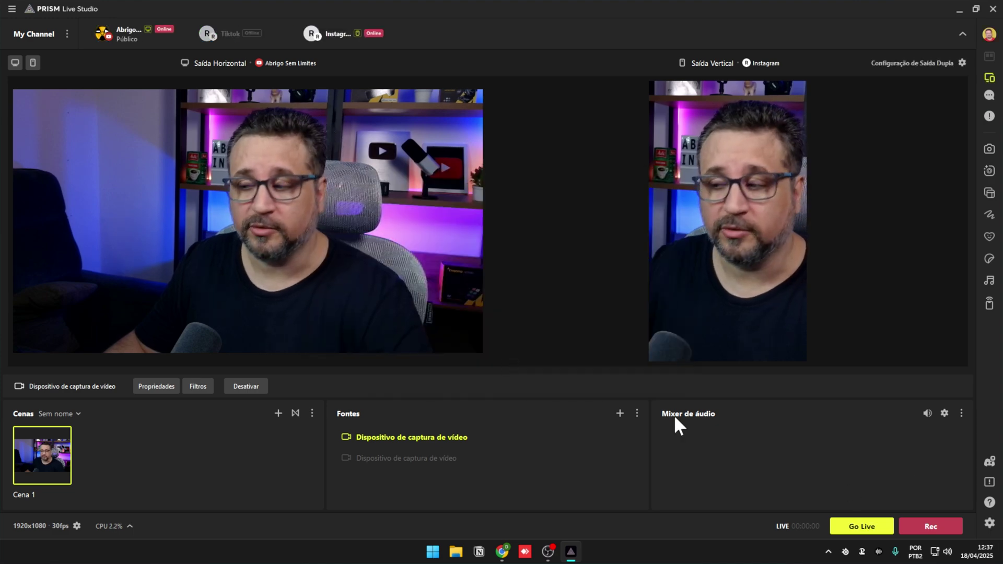
In the output settings, set Modo de saída to Avançado and the streaming video encoder to NVIDIA NVENC H.264
left_click(990, 524)
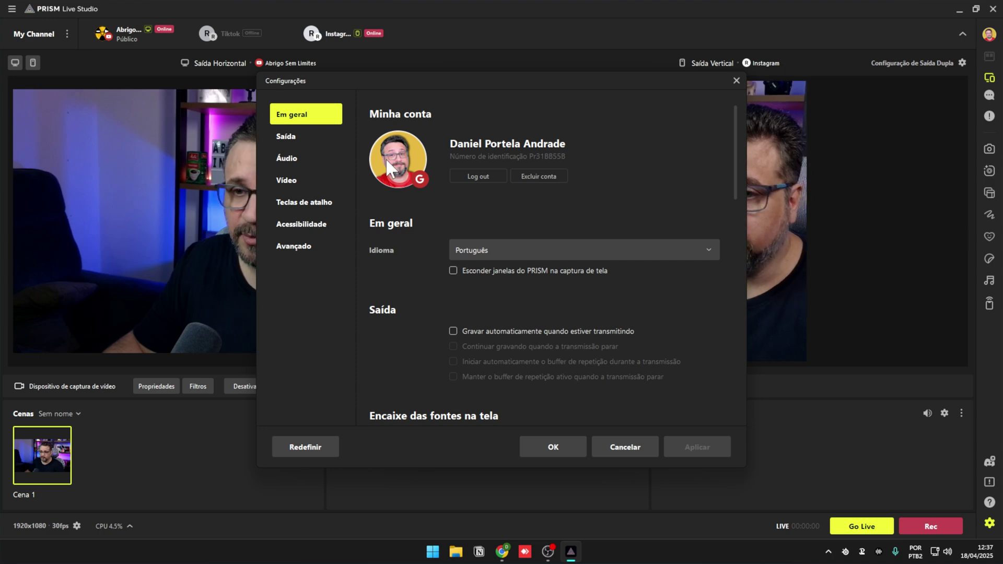
left_click(286, 136)
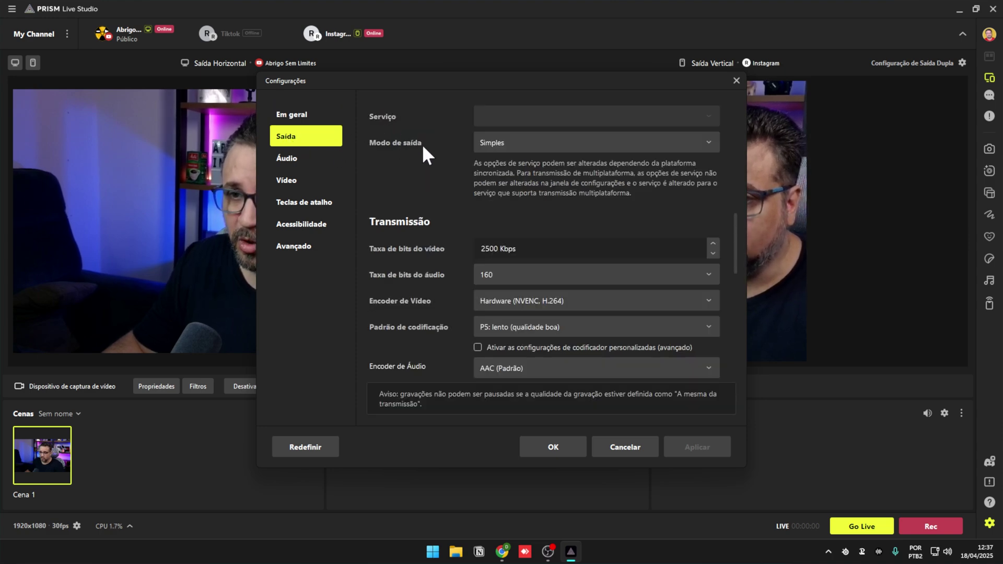
left_click(583, 150)
left_click(511, 185)
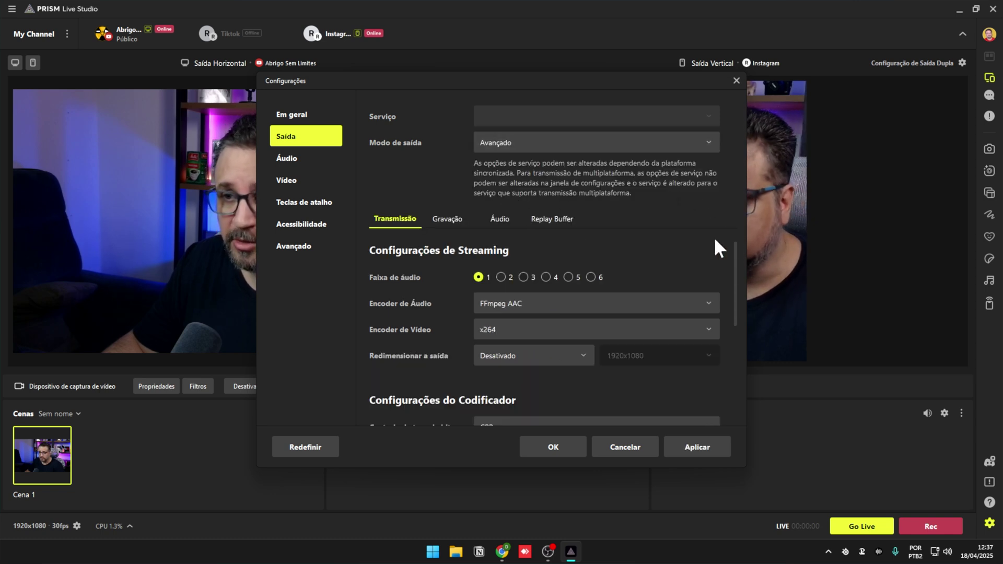
scroll(735, 255, "down", 1)
scroll(734, 257, "up", 1)
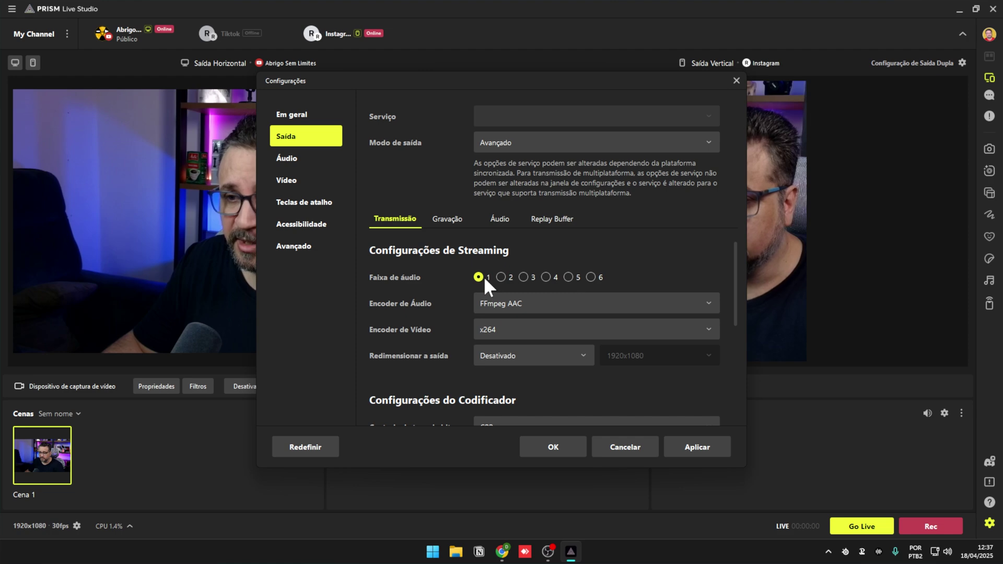
left_click(499, 331)
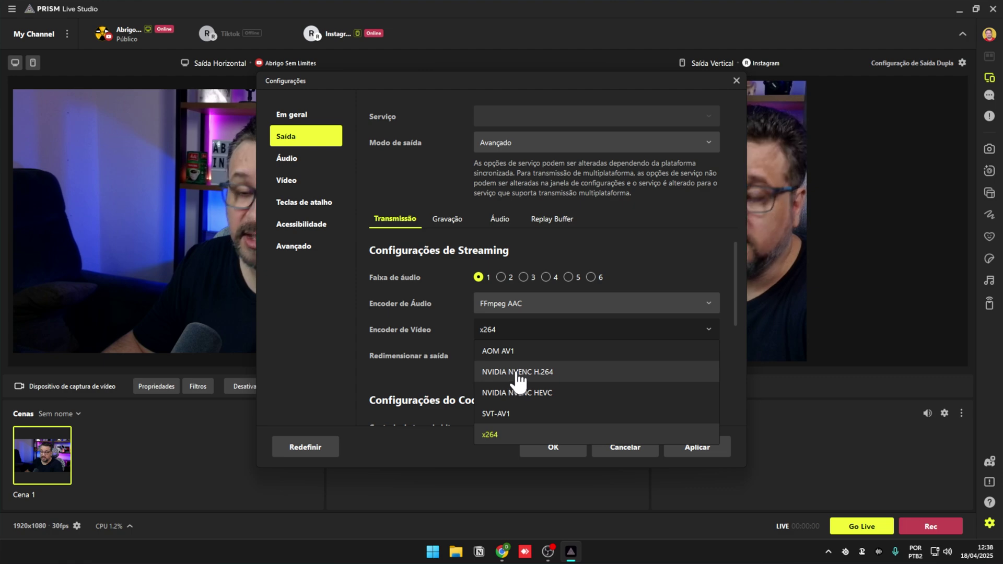
left_click(545, 372)
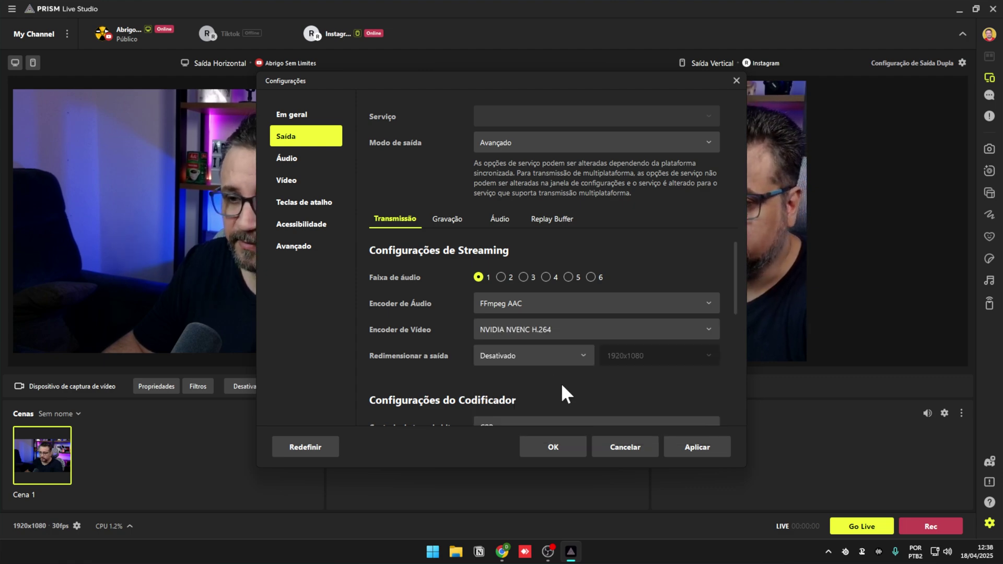
Set the streaming bitrate to 10000 Kbps and the keyframe interval to 2 s
scroll(543, 366, "down", 2)
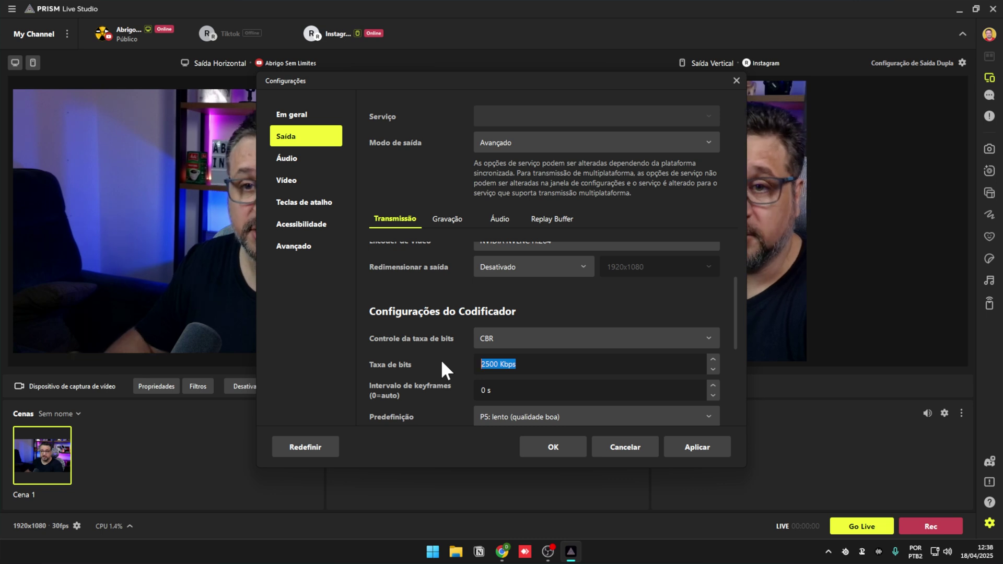
type("1000")
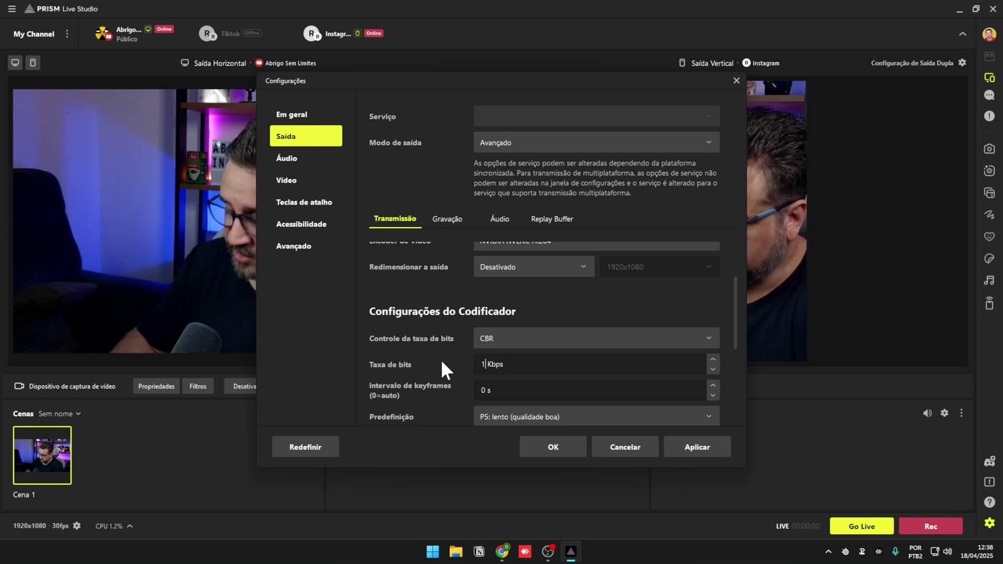
type("0")
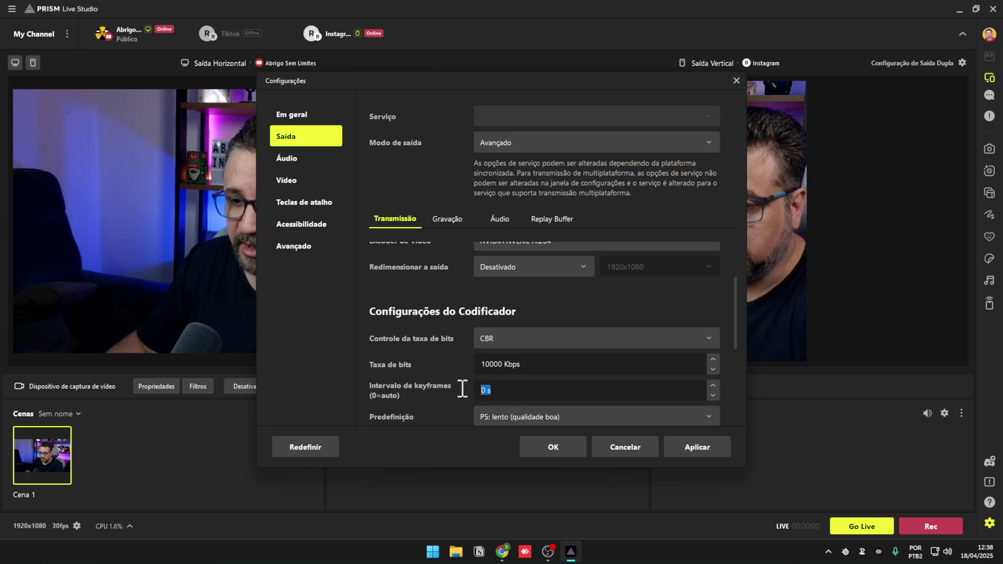
type("2")
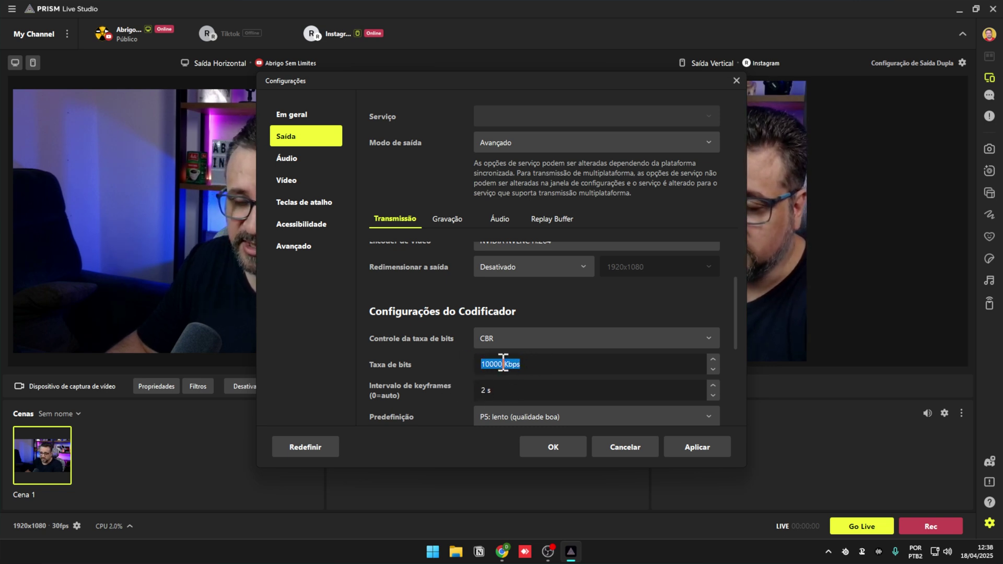
Review the remaining streaming encoder options and the recording settings of the advanced output mode
left_click_drag(736, 329, 736, 387)
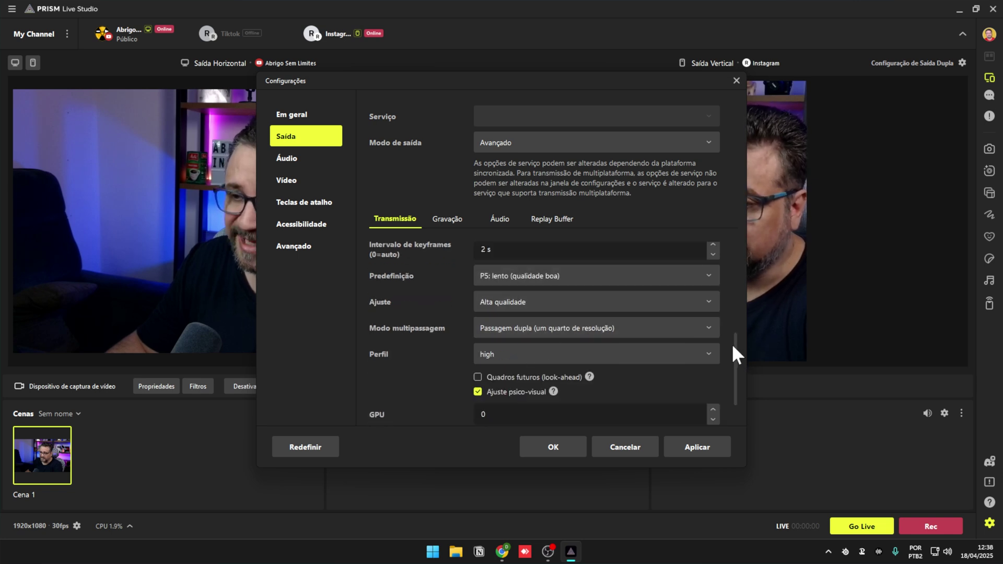
left_click_drag(736, 352, 740, 365)
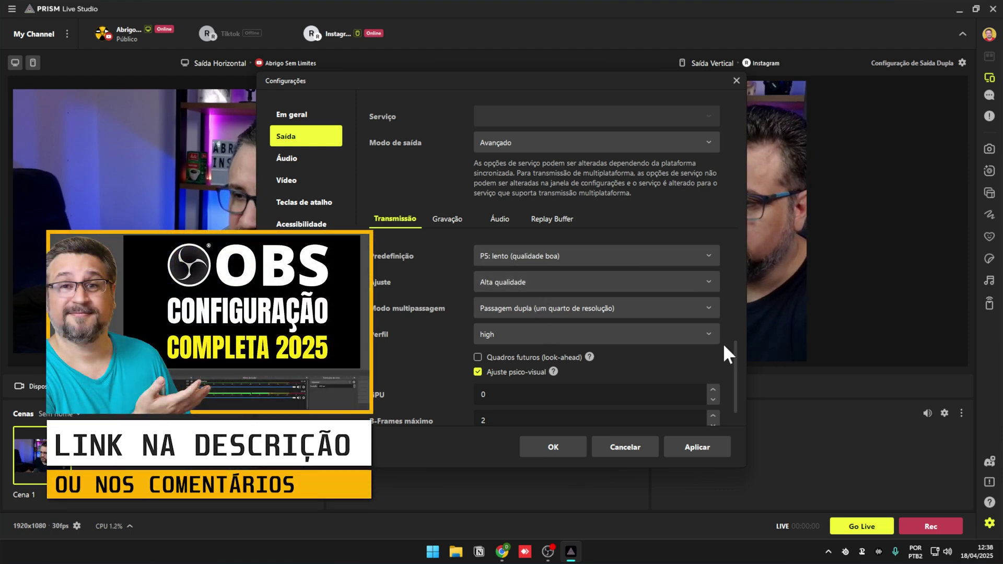
left_click_drag(734, 346, 738, 365)
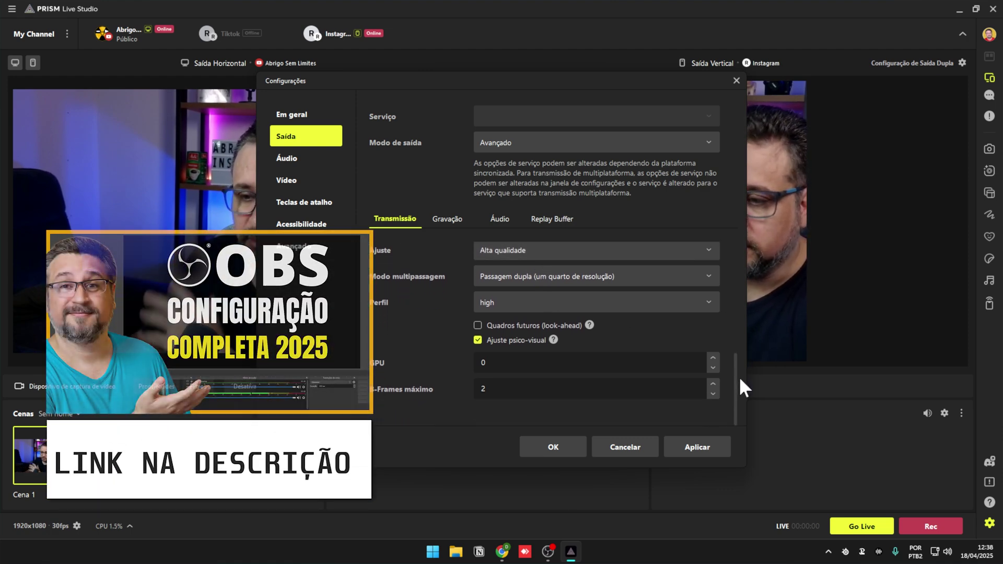
scroll(731, 313, "up", 3)
left_click(457, 219)
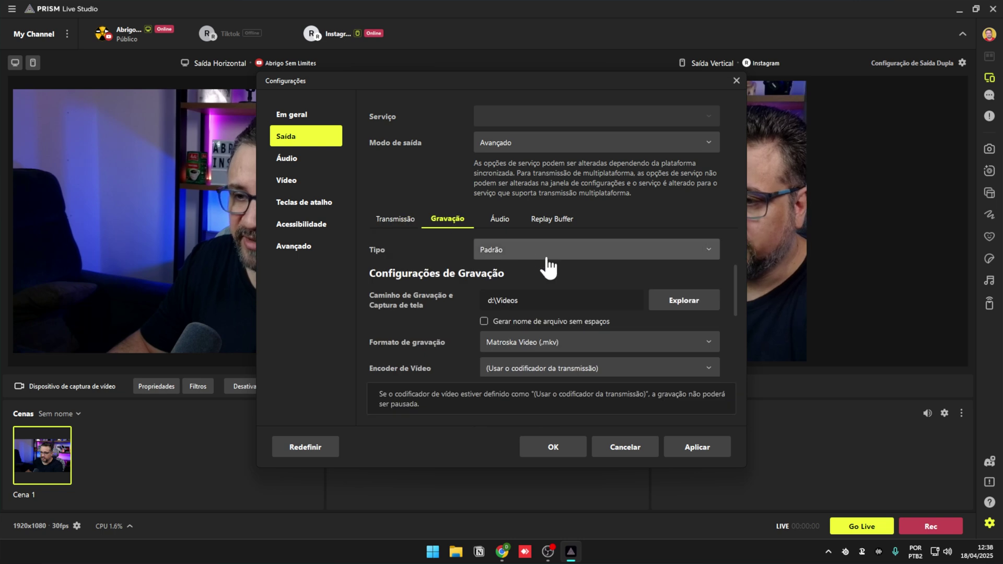
left_click_drag(732, 271, 733, 328)
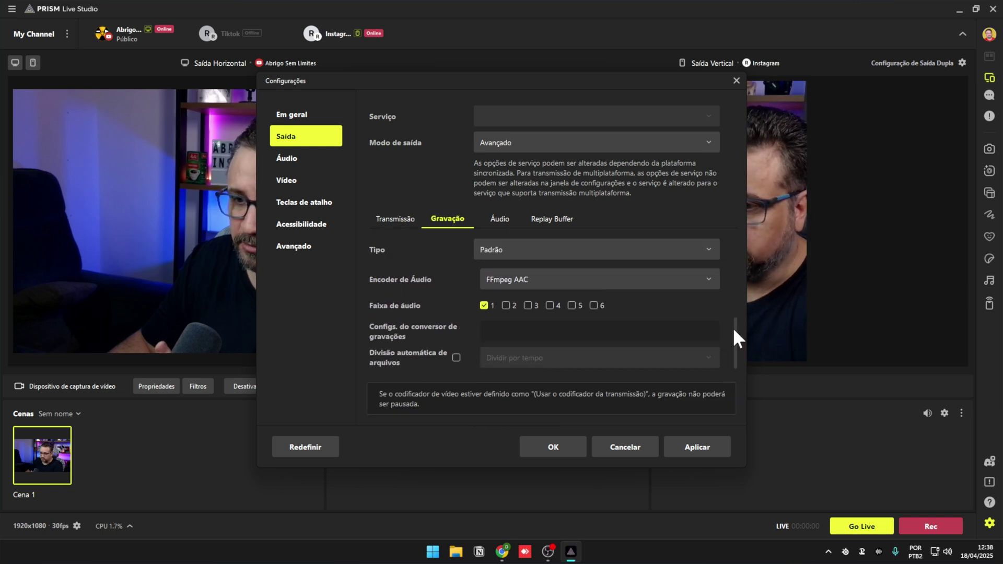
Review the audio settings and the base and output resolutions of the horizontal and vertical video outputs
left_click(290, 158)
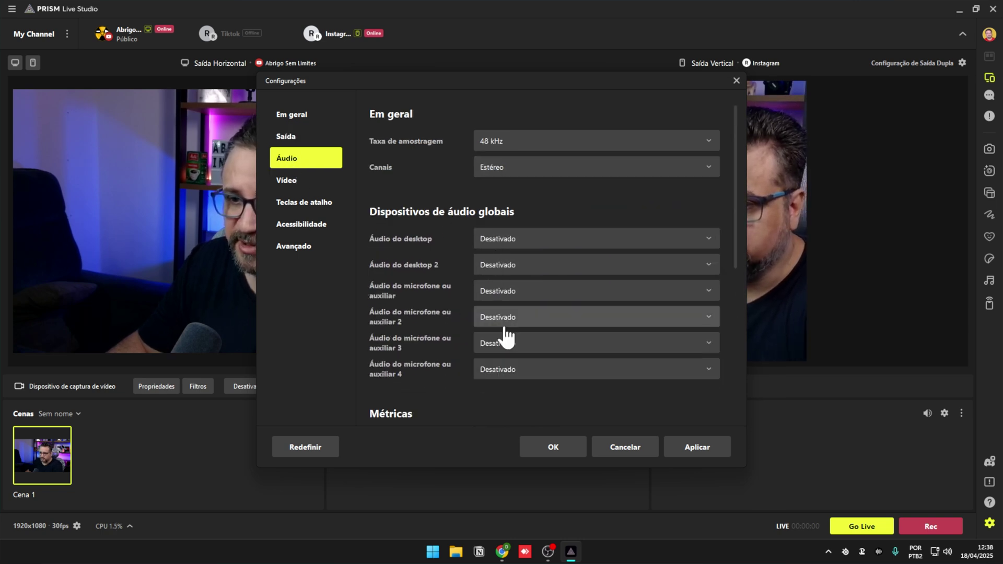
left_click(291, 182)
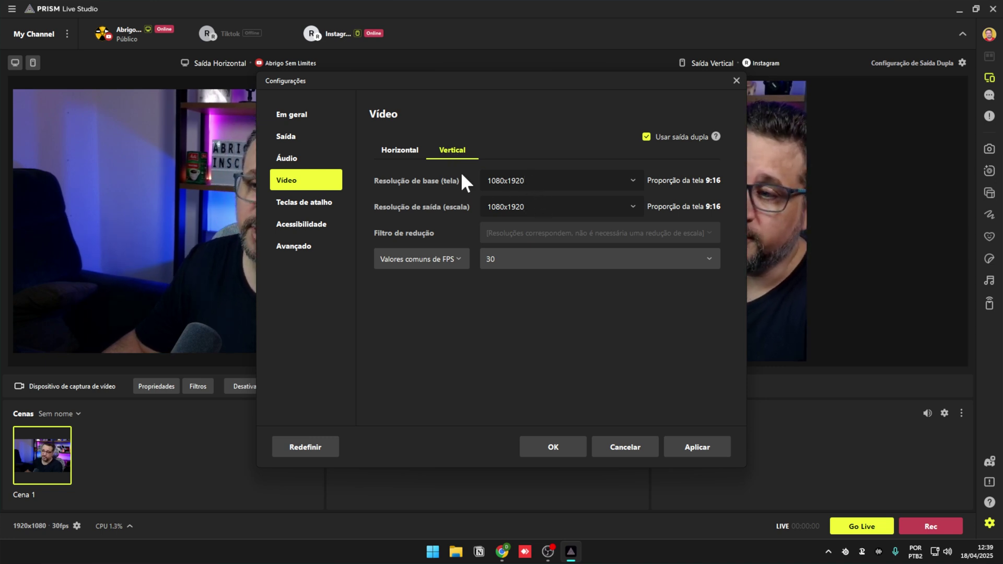
left_click(403, 157)
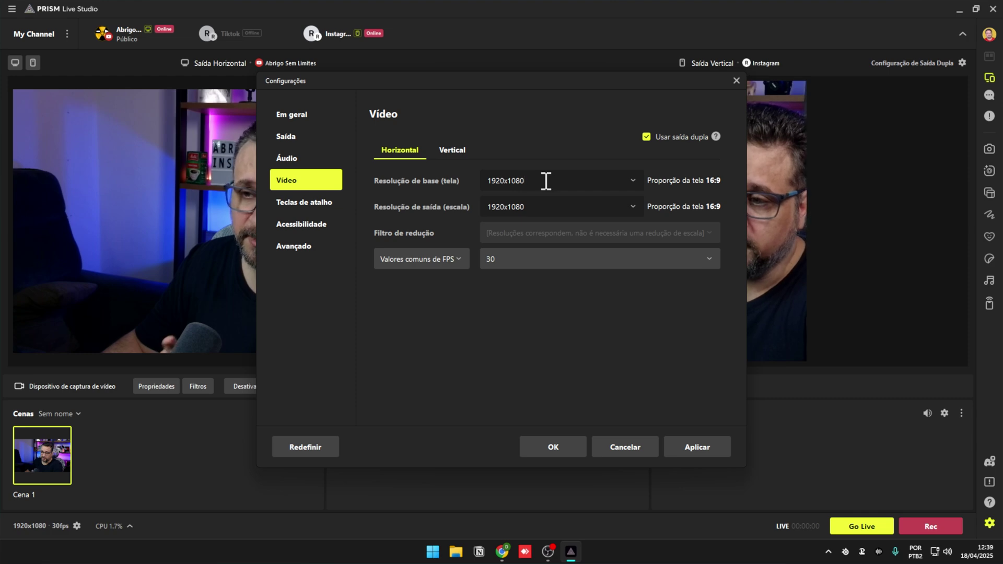
left_click(490, 182)
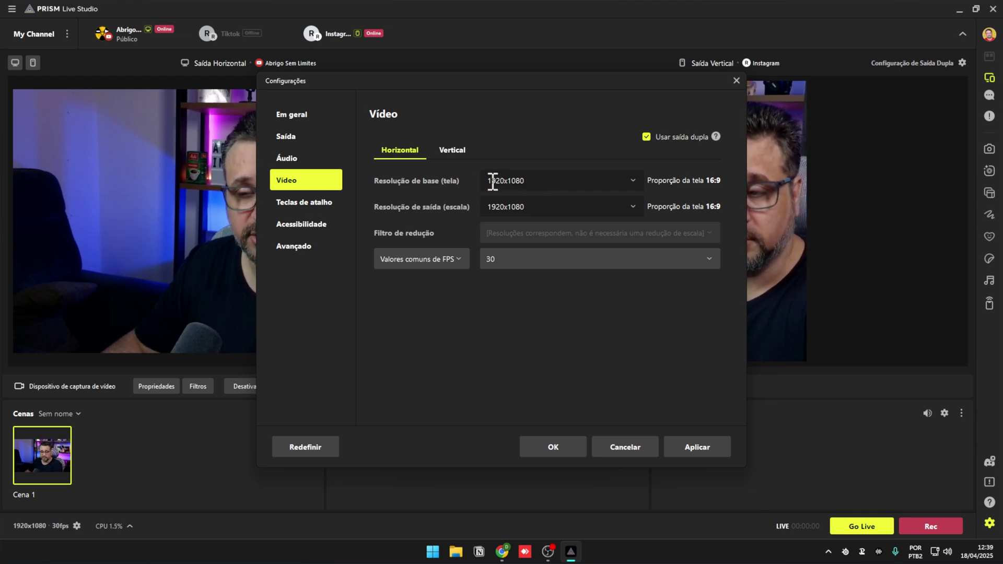
left_click(456, 153)
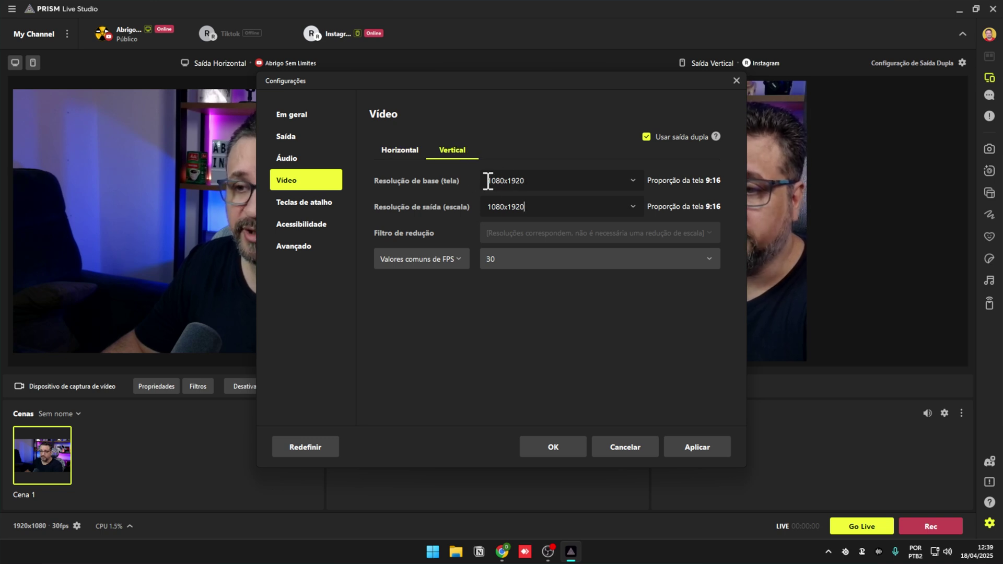
mouse_move(499, 181)
left_mouse_down()
mouse_move(552, 181)
mouse_move(503, 178)
left_mouse_up()
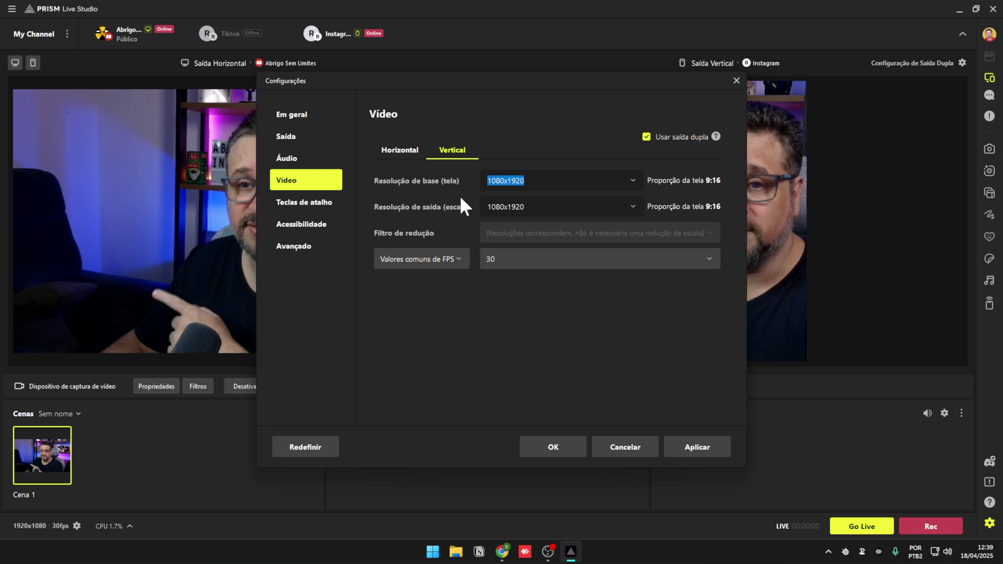
left_click(532, 183)
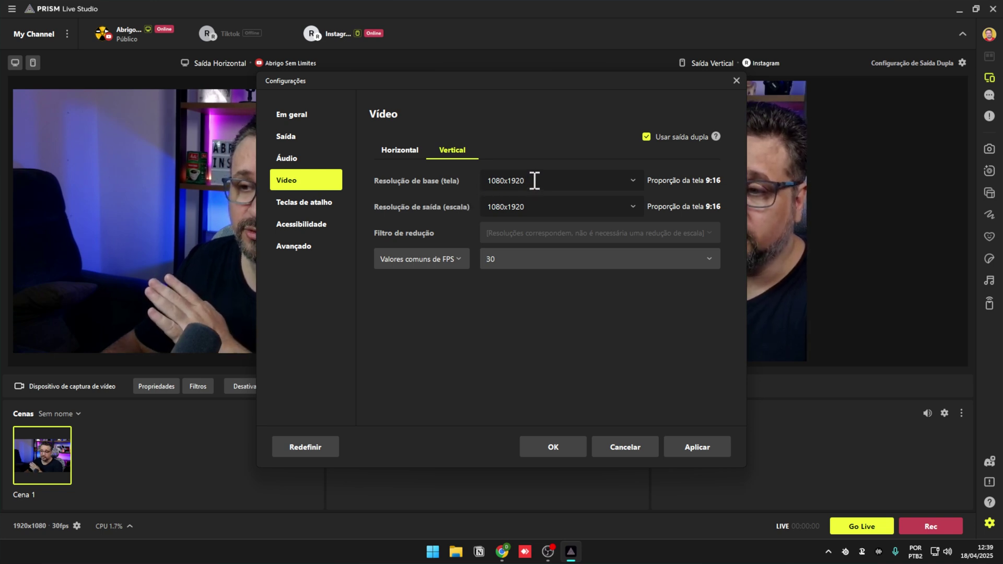
Set the vertical output's common FPS value to 30, apply the video settings and close the configuration
left_click(510, 262)
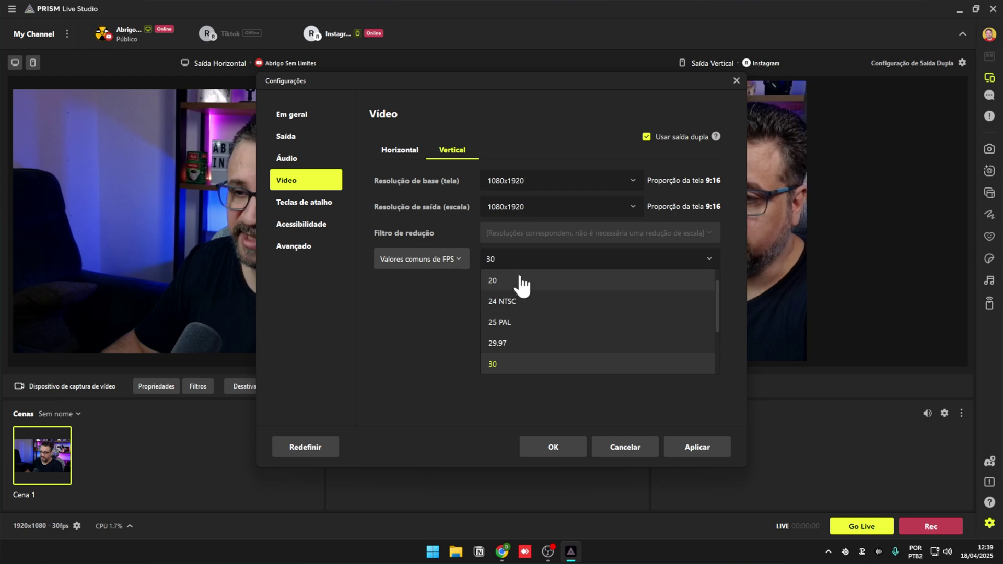
left_click(504, 364)
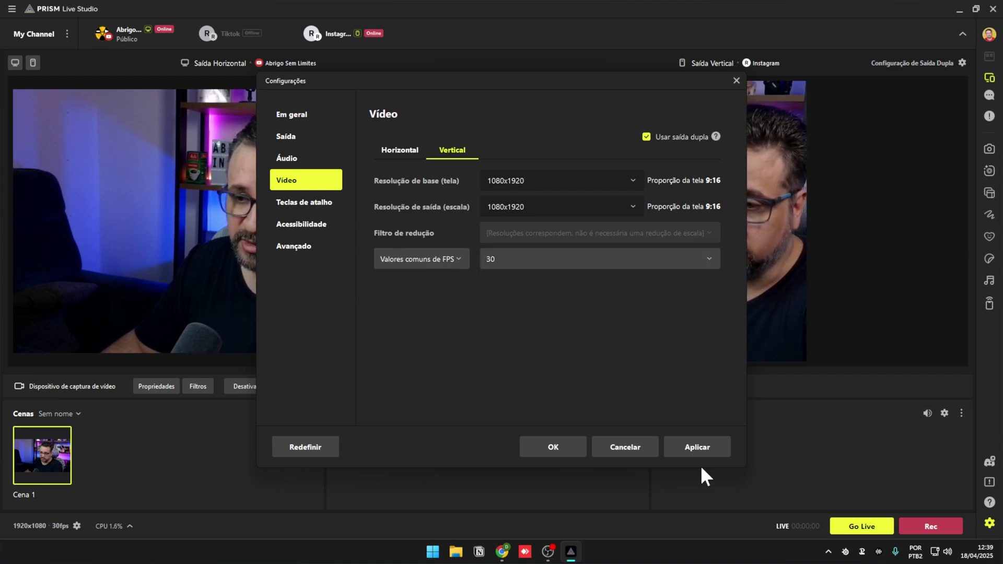
left_click(695, 449)
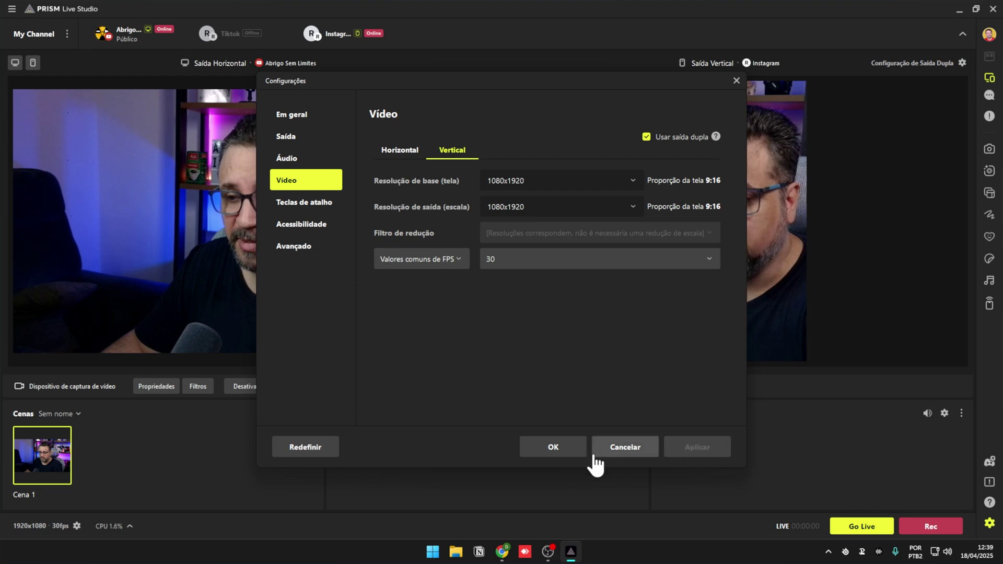
left_click(544, 446)
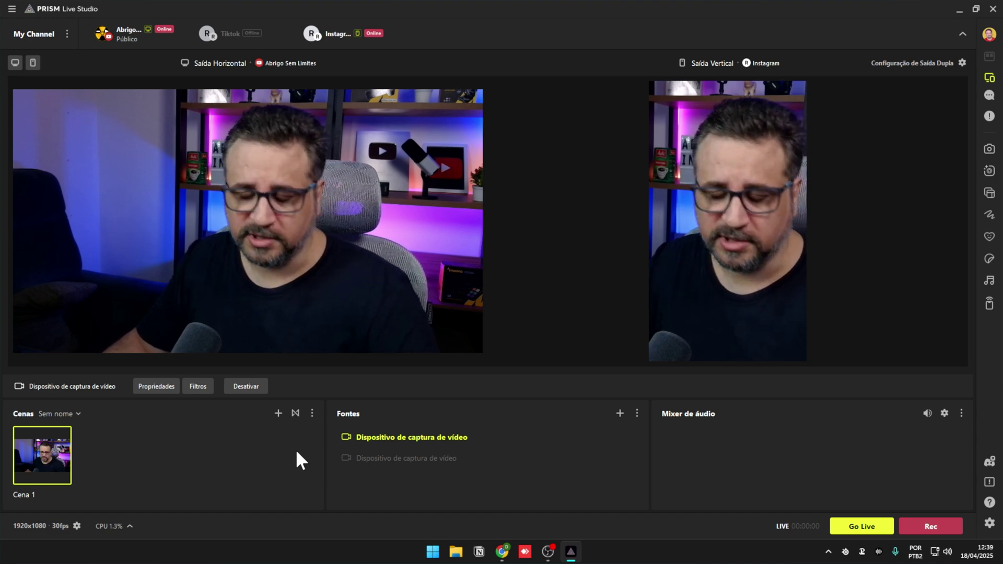
Delete the active Dispositivo de captura de vídeo source from Cena 1 and confirm its removal
mouse_move(35, 453)
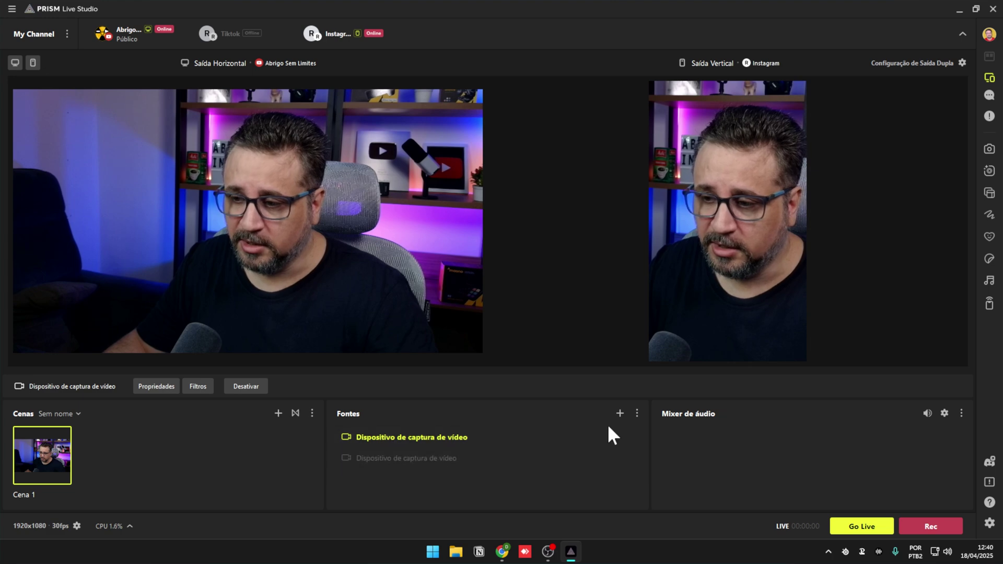
left_click(628, 437)
left_click(470, 296)
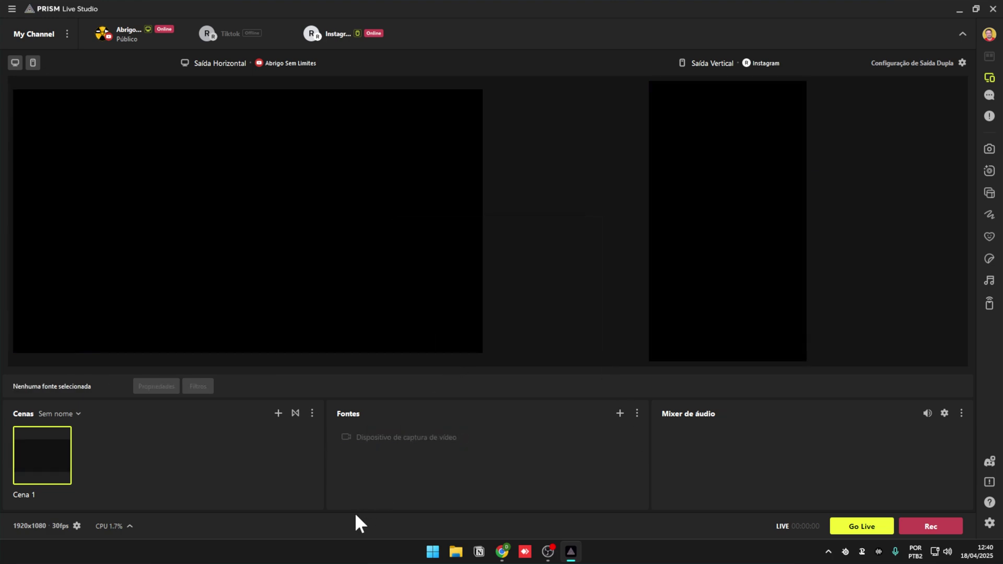
Add a video capture device source to Cena 1 by reusing the existing Dispositivo de captura de vídeo
left_click(620, 414)
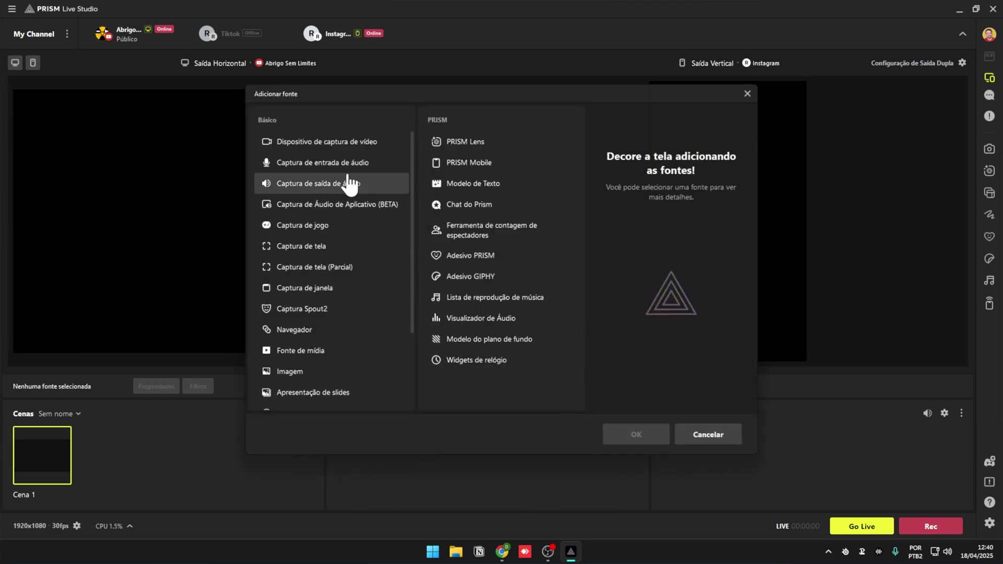
left_click(350, 144)
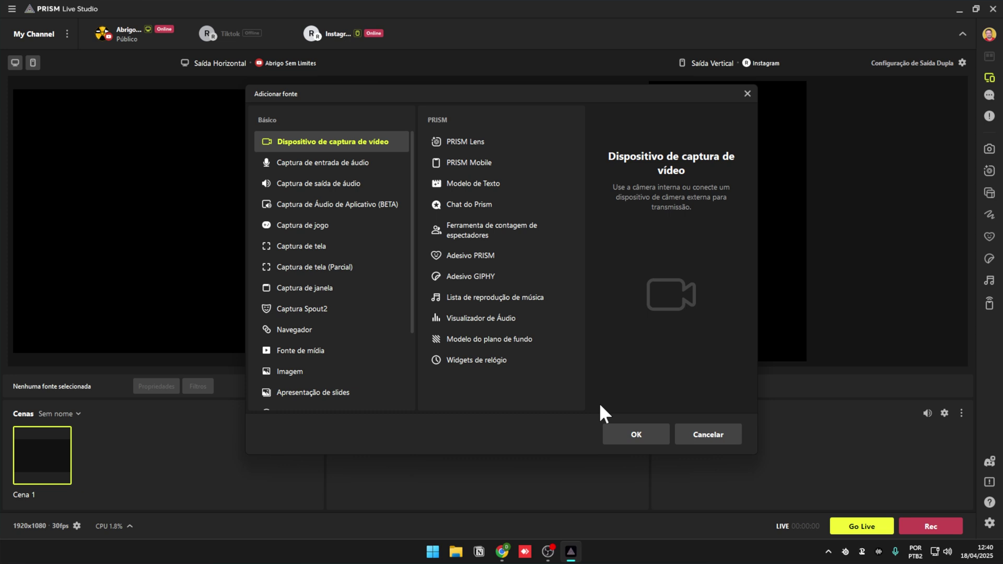
left_click(632, 435)
left_click(449, 252)
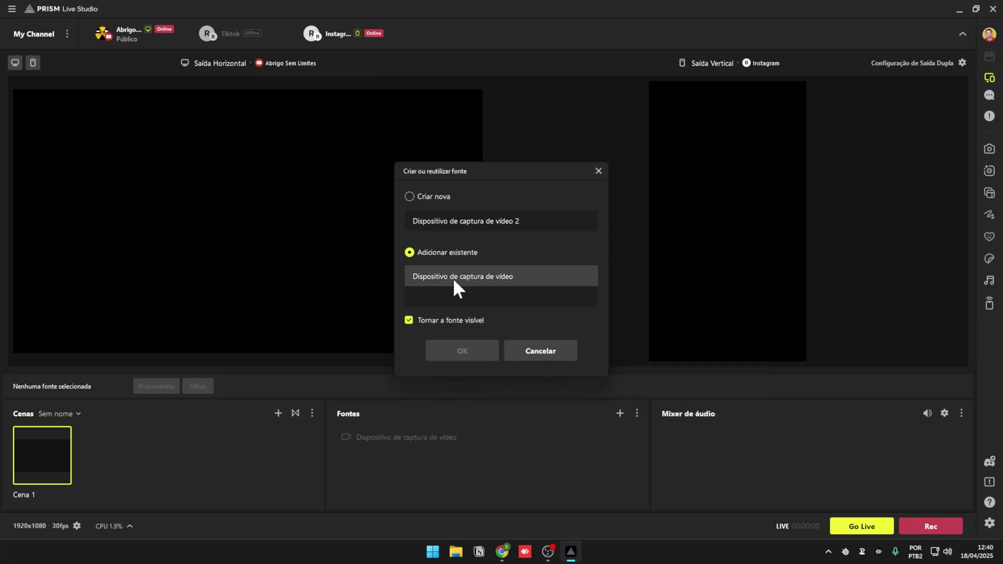
left_click(453, 277)
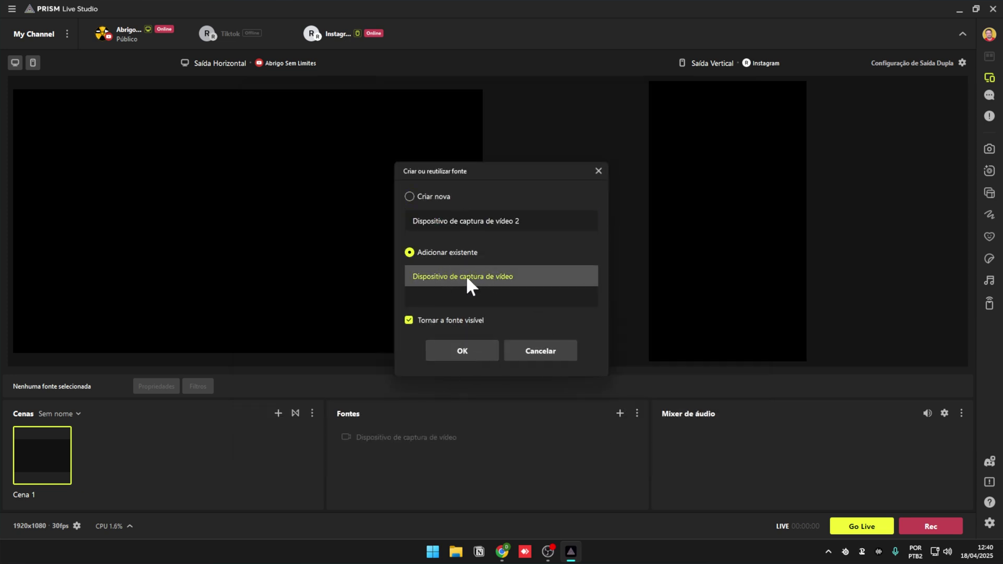
left_click(477, 353)
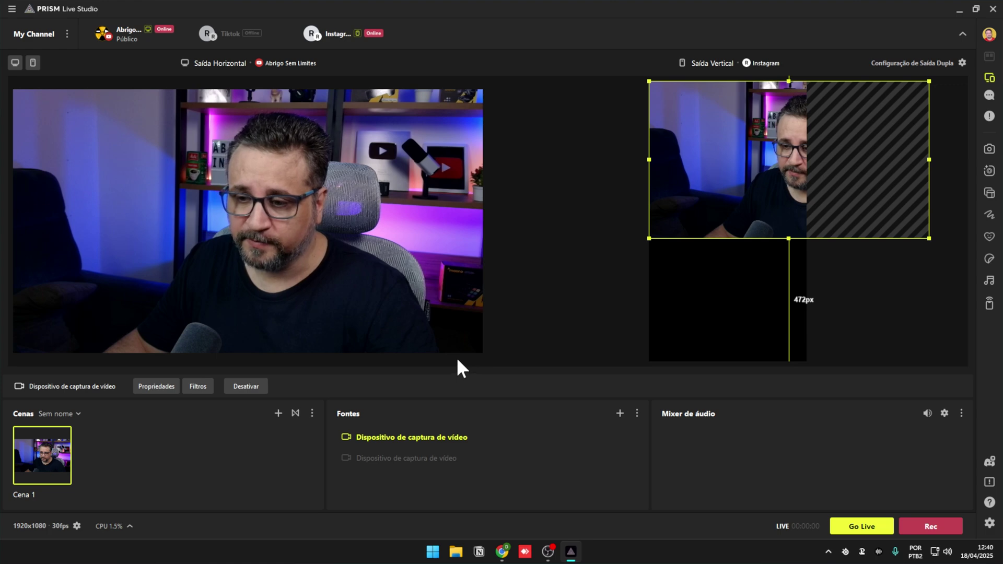
In the video capture source's properties, choose EMEET SmartCam S600 as the device, review the remaining options and confirm
double_click(406, 443)
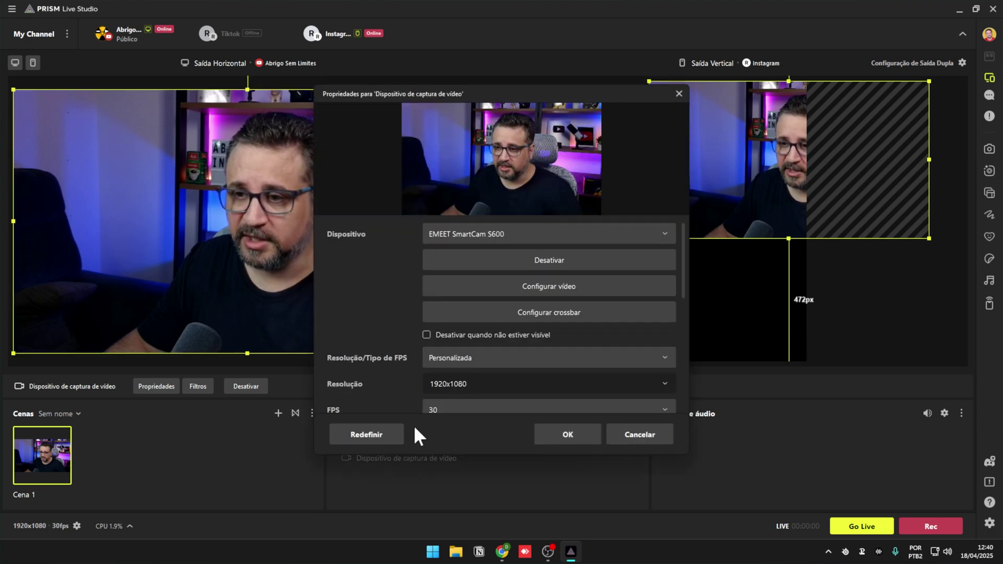
left_click(660, 234)
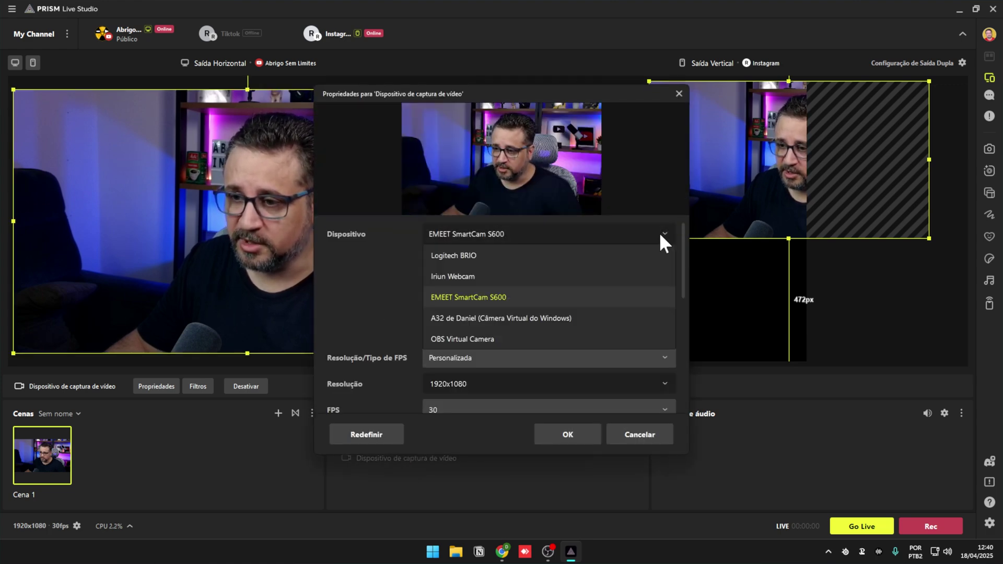
left_click(504, 297)
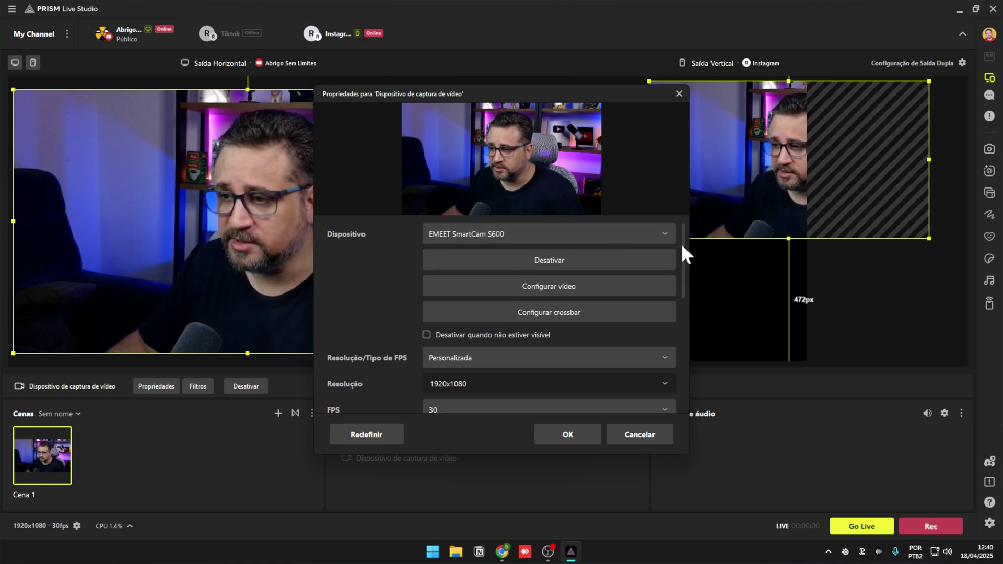
left_click_drag(681, 248, 689, 379)
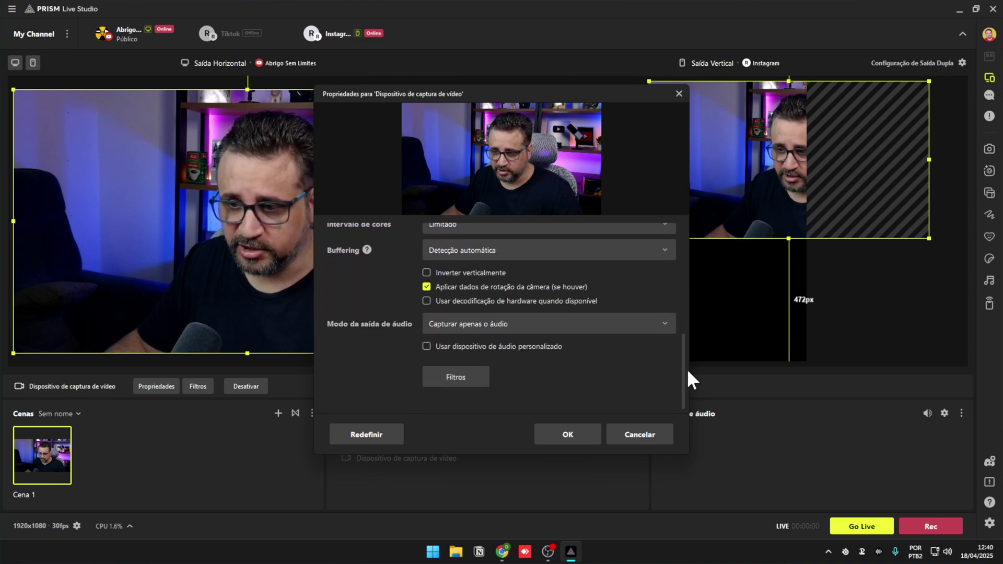
left_click(559, 436)
Add a new Captura de entrada de áudio source using the device Microfone (Maono PD300X Microphone)
left_click(620, 414)
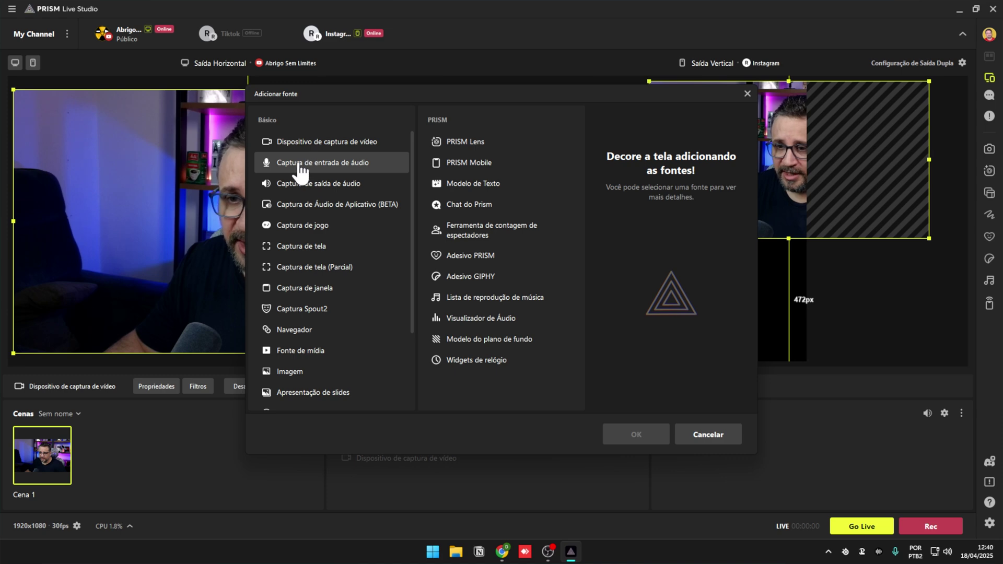
left_click(327, 166)
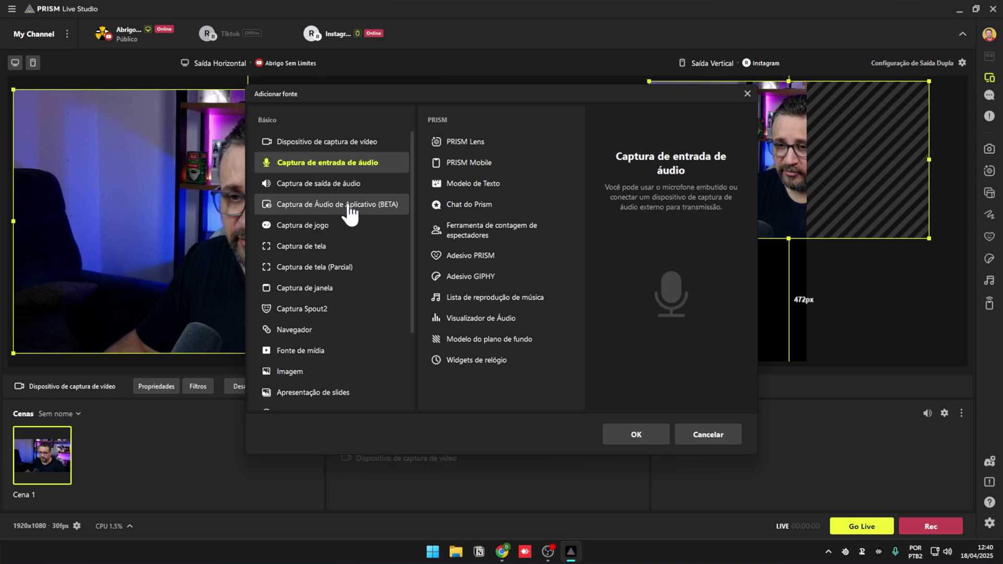
left_click(634, 435)
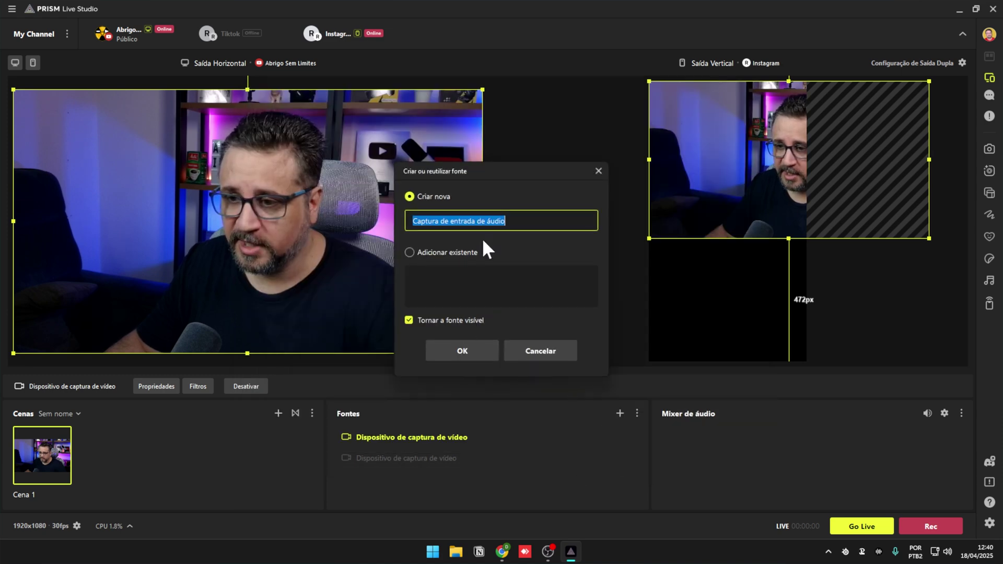
left_click(470, 351)
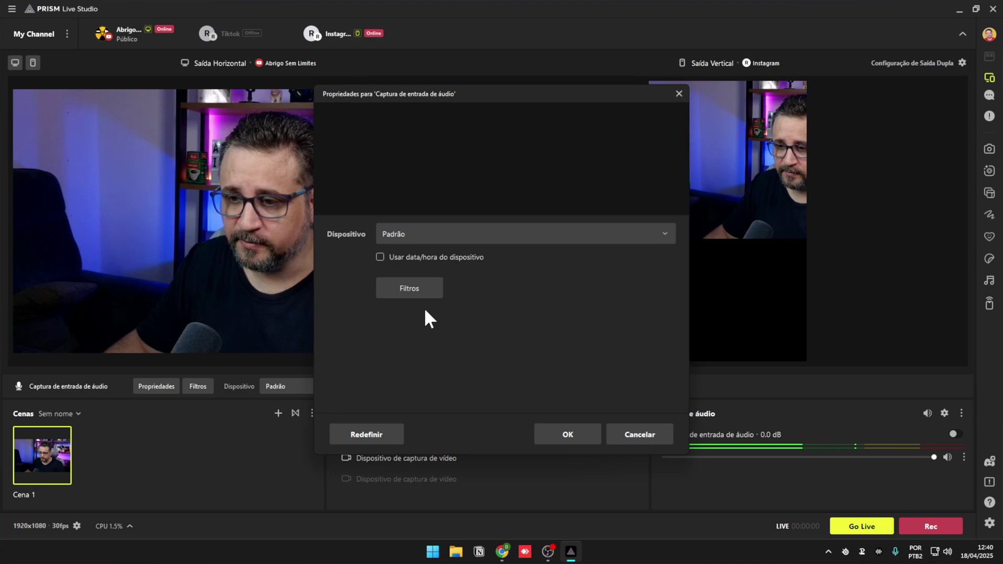
left_click(447, 234)
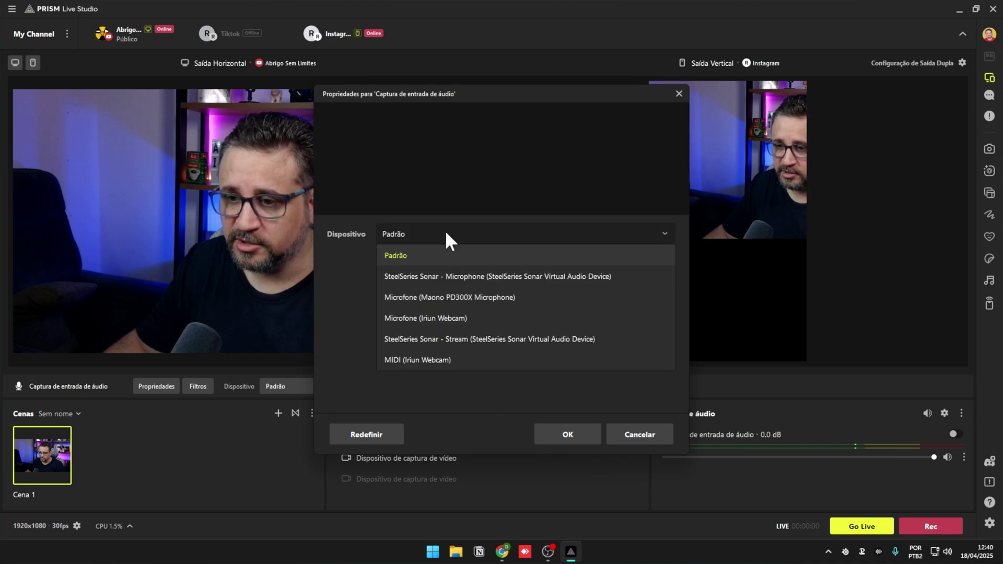
left_click(441, 299)
left_click(569, 436)
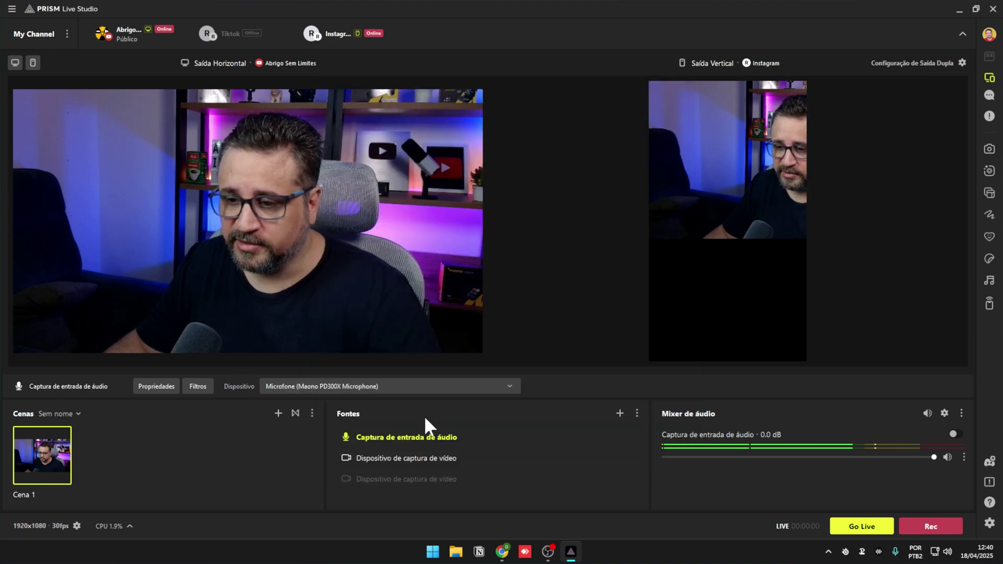
Add a new Captura de saída de áudio source with the device left at Padrão
left_click(620, 414)
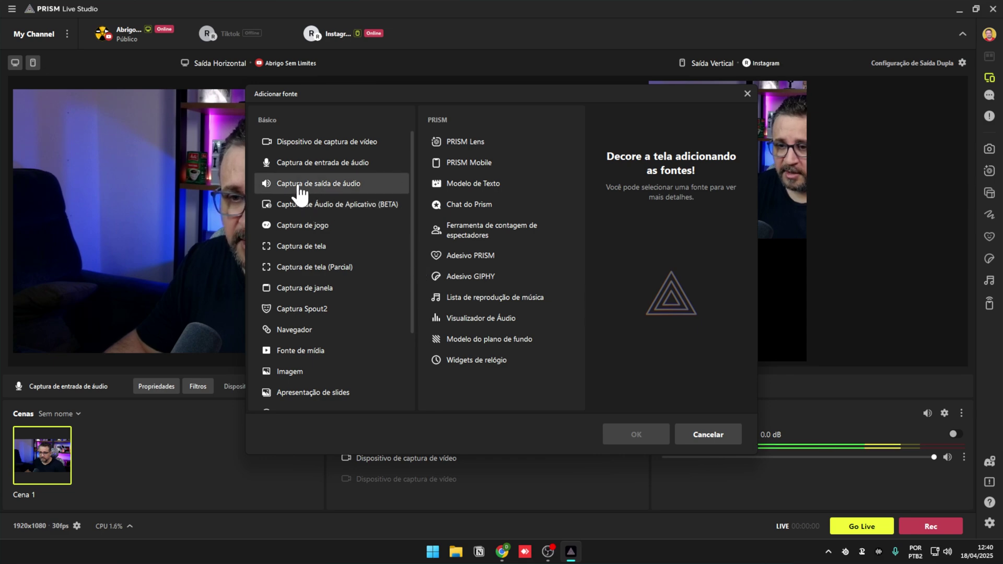
left_click(338, 185)
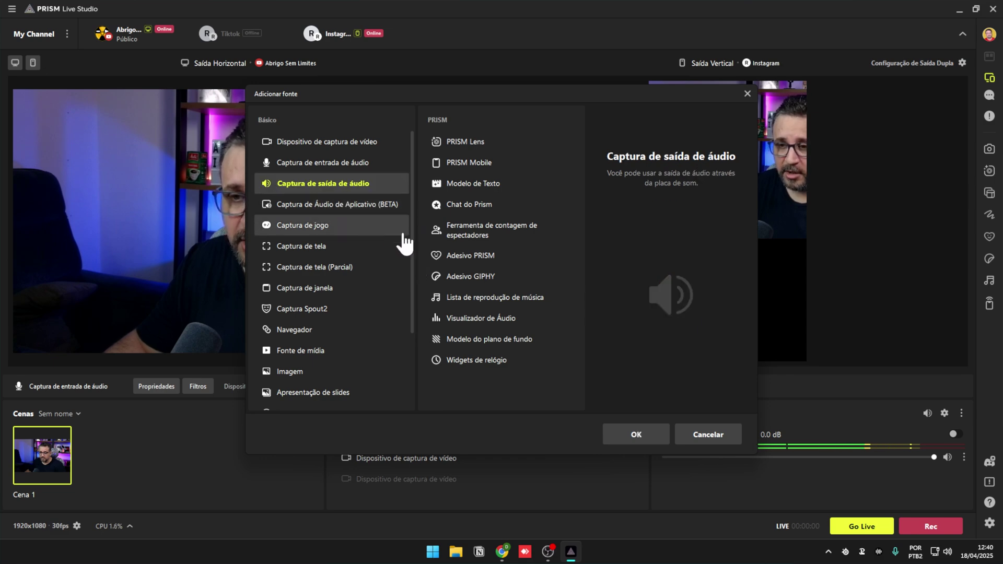
left_click(643, 437)
left_click(465, 351)
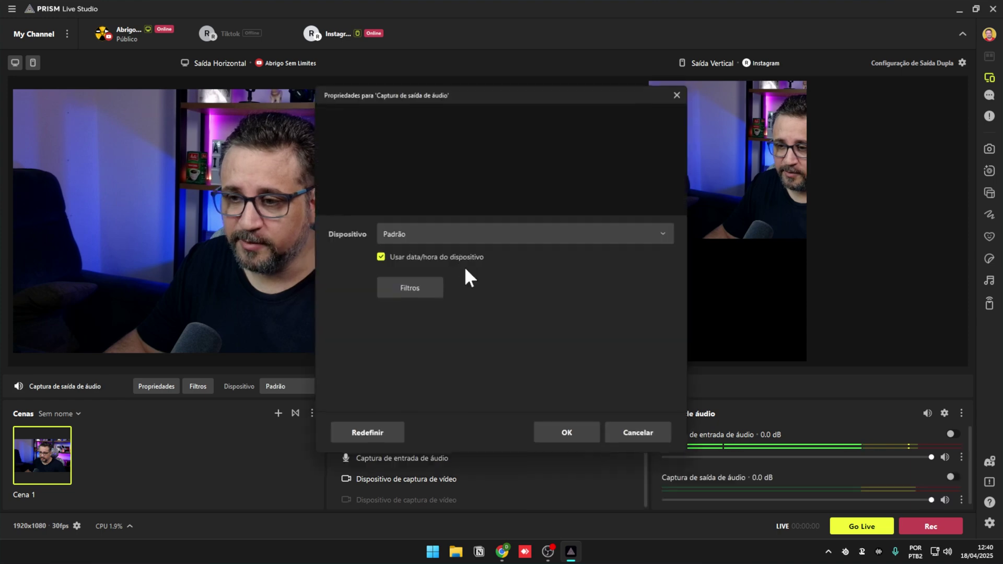
left_click(564, 434)
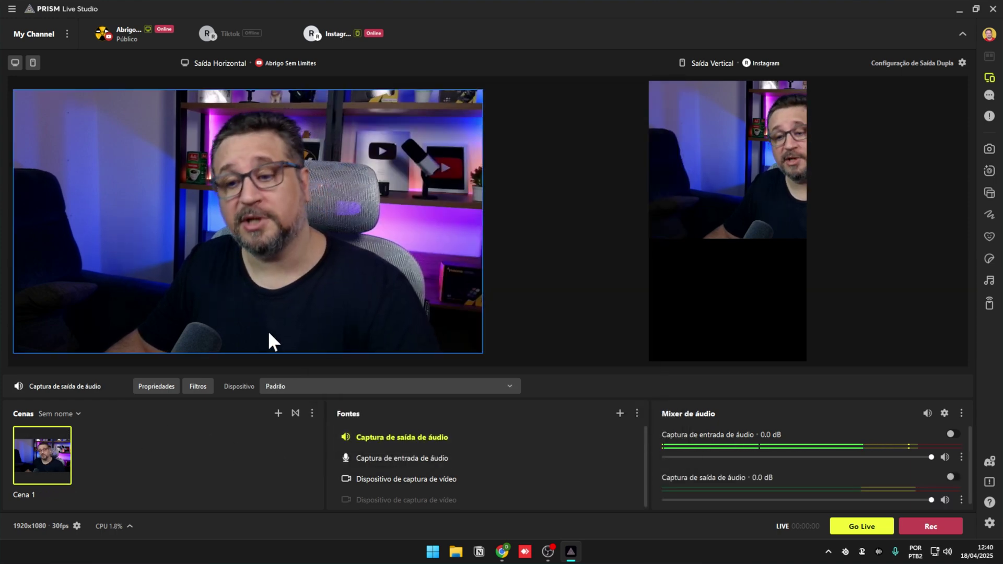
Create the scene Cena 2 and add a new Captura de tela source capturing the main monitor LF24T35
left_click(278, 413)
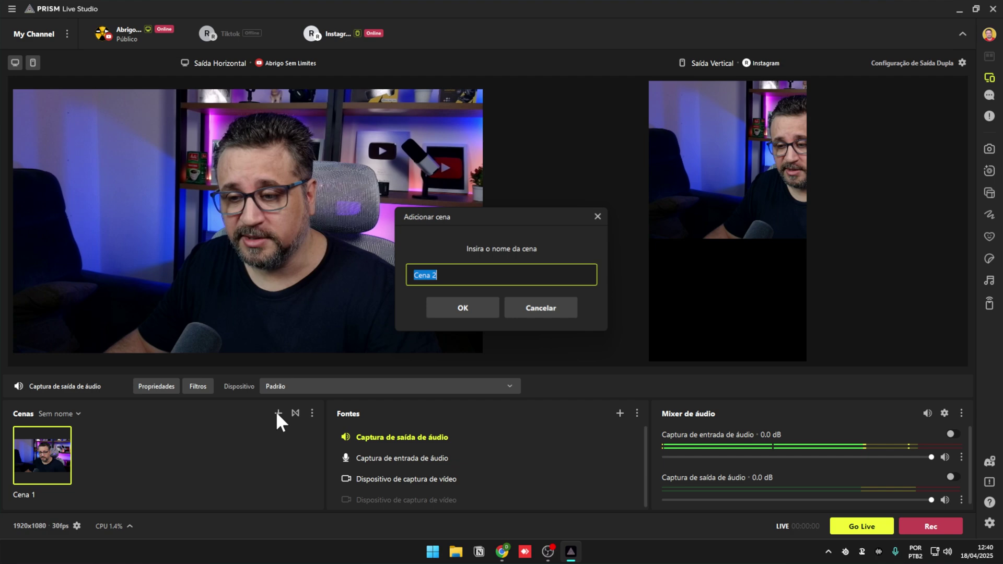
left_click(459, 309)
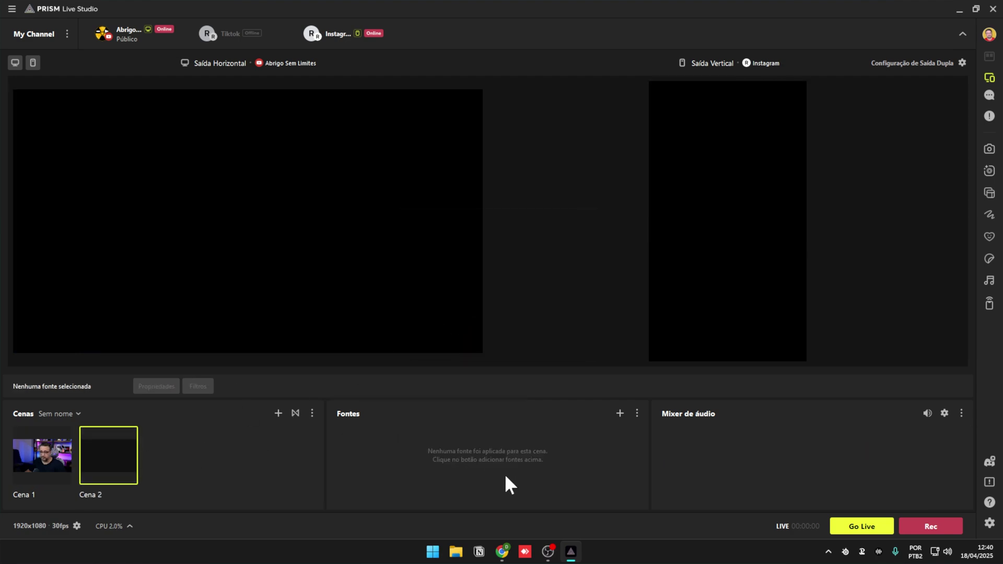
left_click(620, 413)
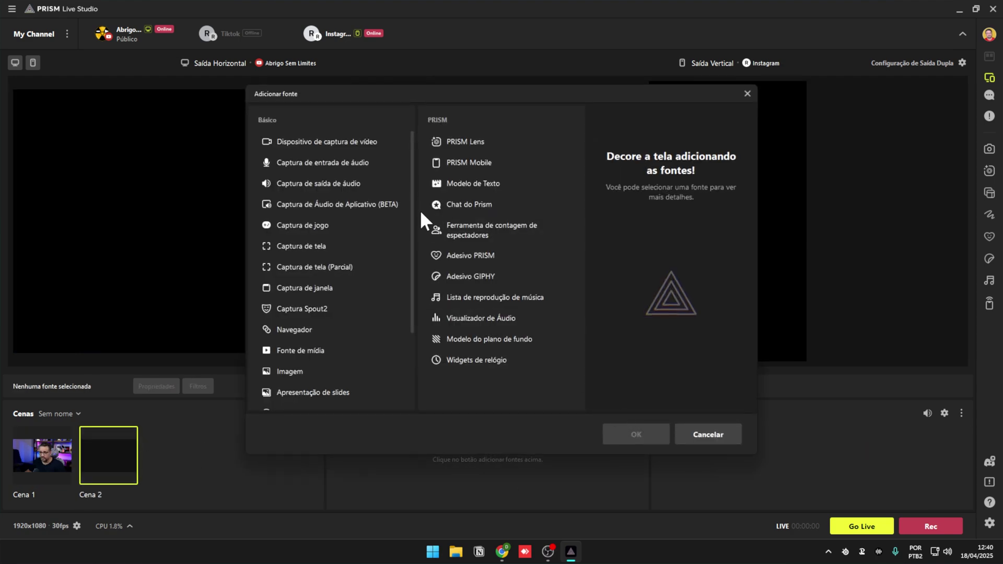
left_click(311, 256)
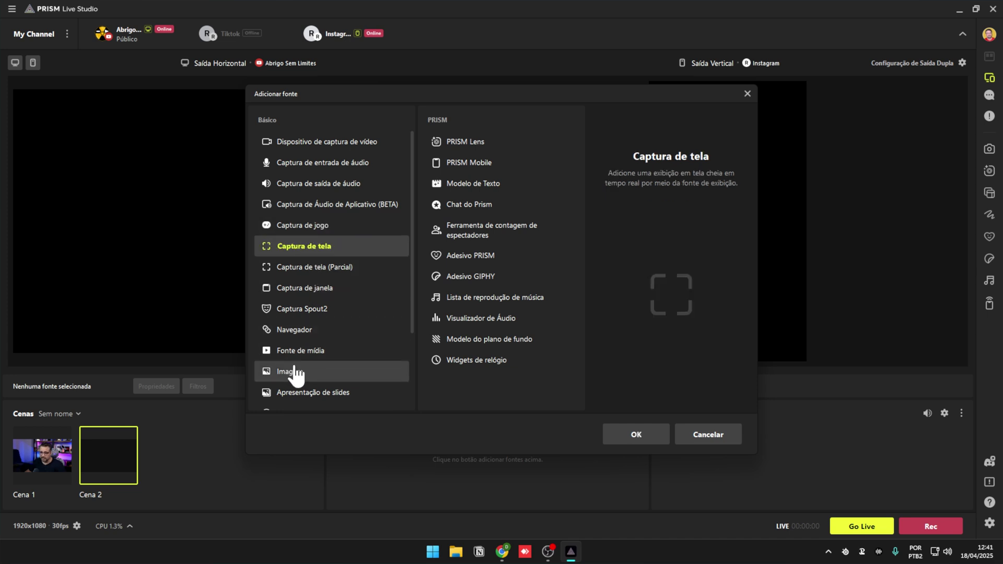
left_click(636, 436)
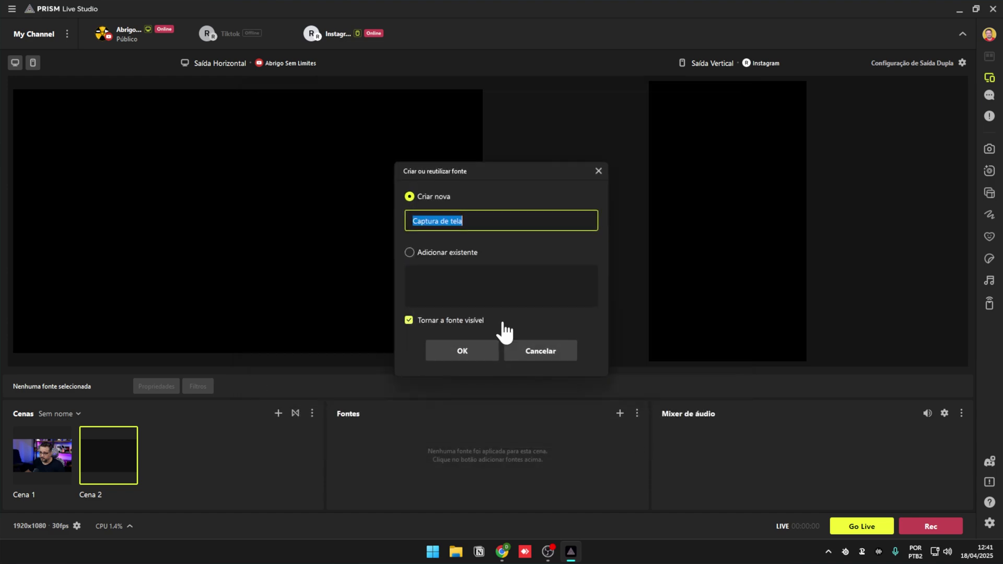
left_click(464, 356)
left_click(568, 435)
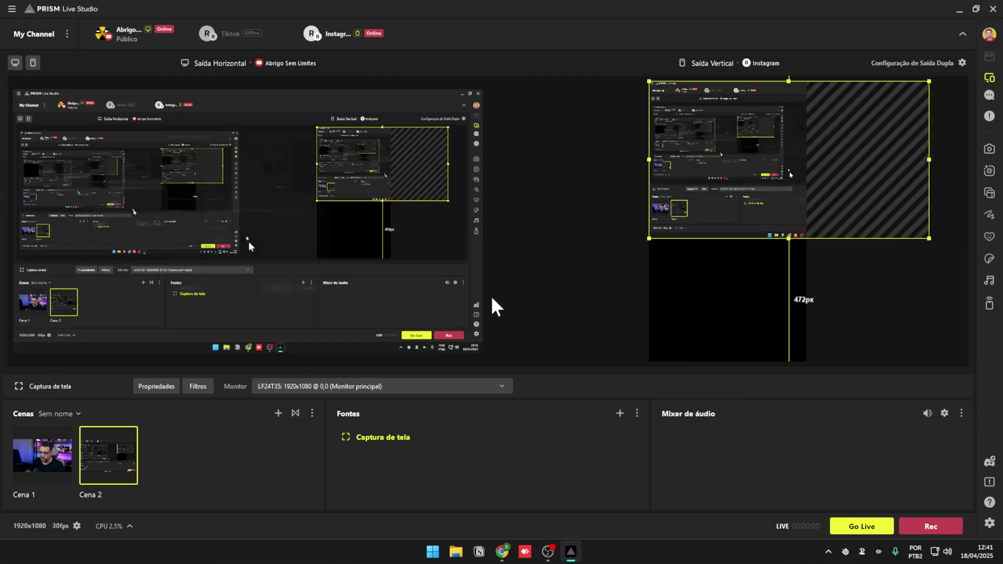
Reposition the screen capture in the vertical output and enlarge it so that it fills the canvas height
left_click(475, 235)
left_click_drag(699, 188, 720, 312)
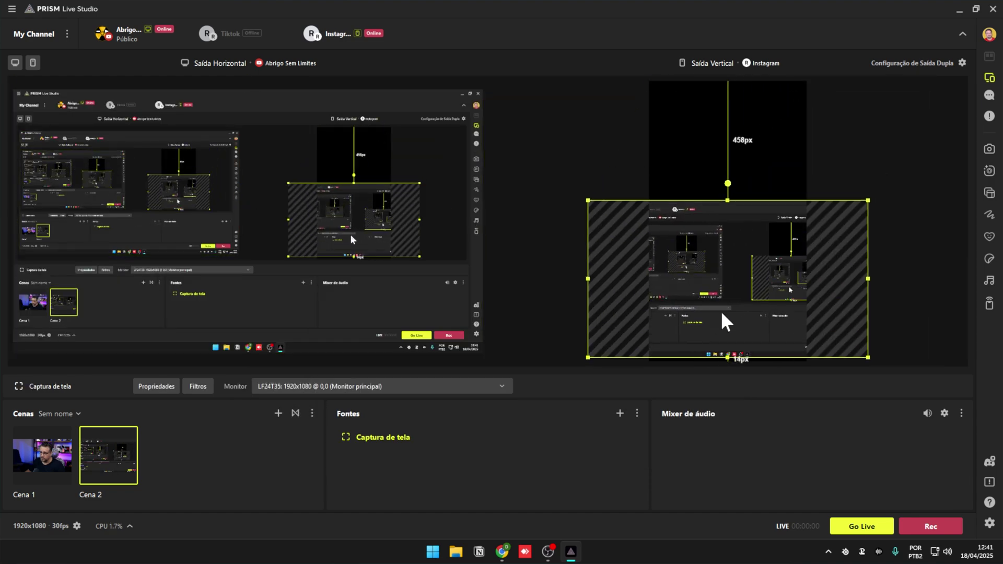
left_click_drag(726, 208, 732, 89)
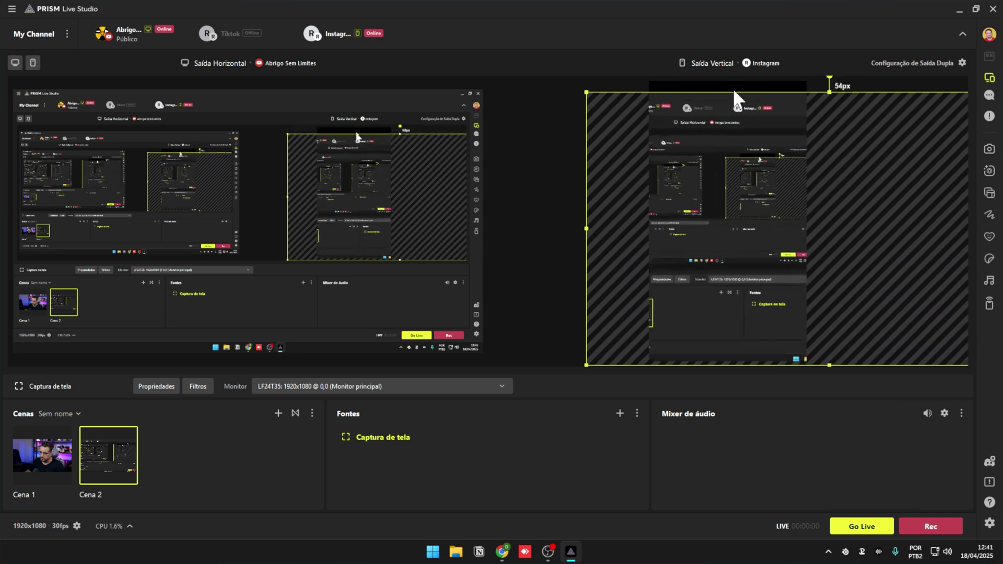
left_click_drag(770, 139, 670, 185)
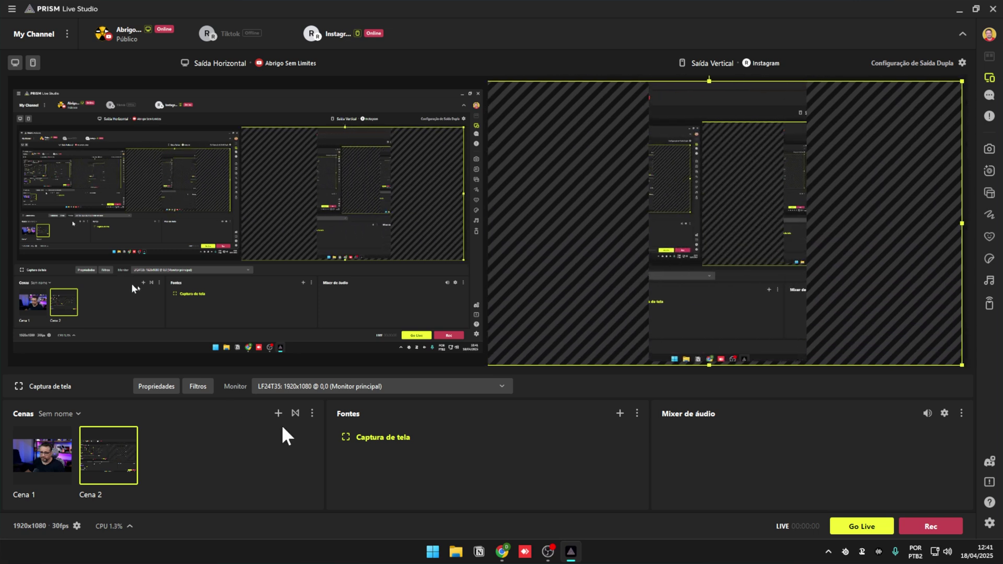
Hide the Captura de tela source and add a new Imagem source using the file walpapper safe área instagram V3.png
mouse_move(622, 443)
left_click(591, 439)
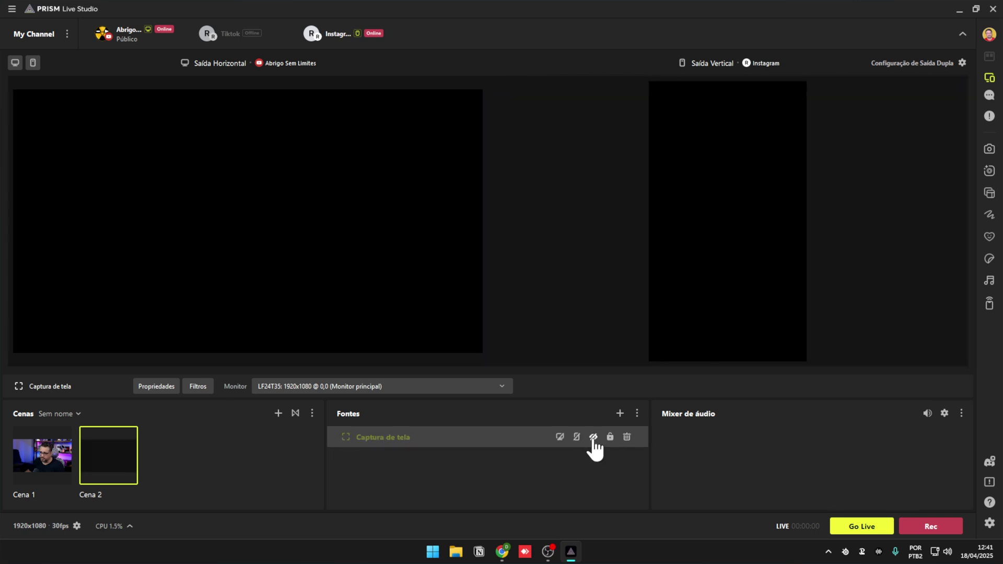
left_click(619, 415)
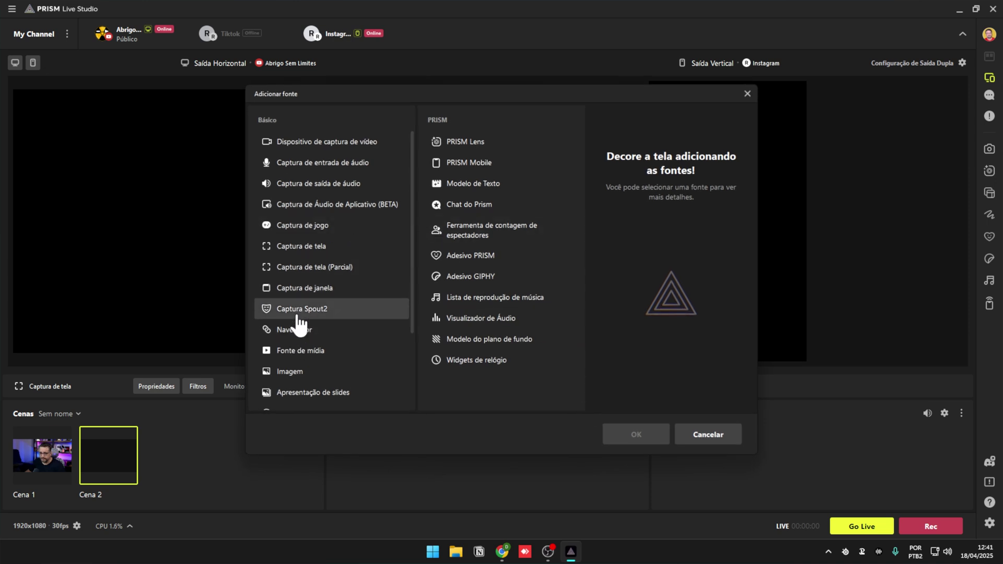
left_click(295, 374)
left_click(623, 437)
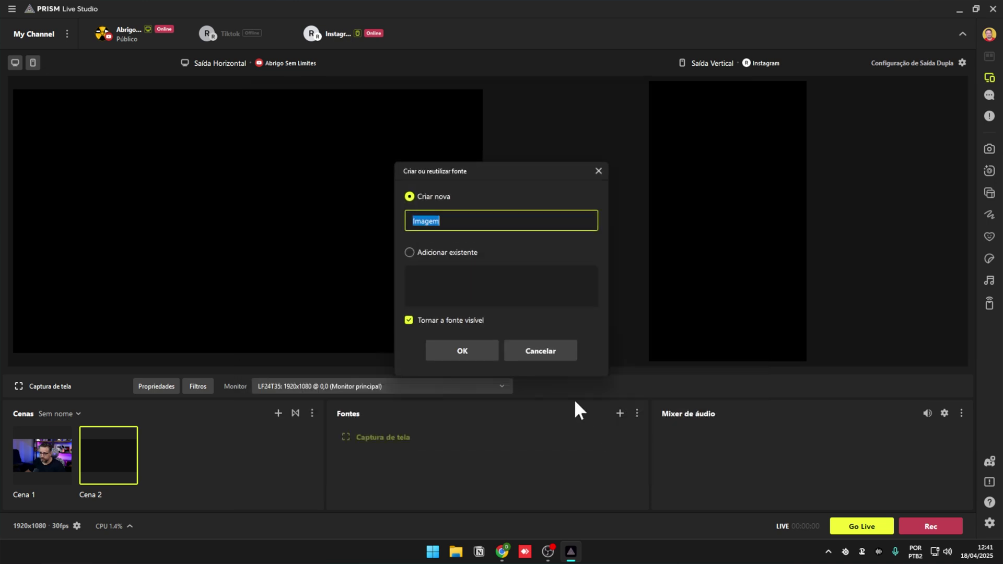
left_click(462, 351)
left_click(659, 234)
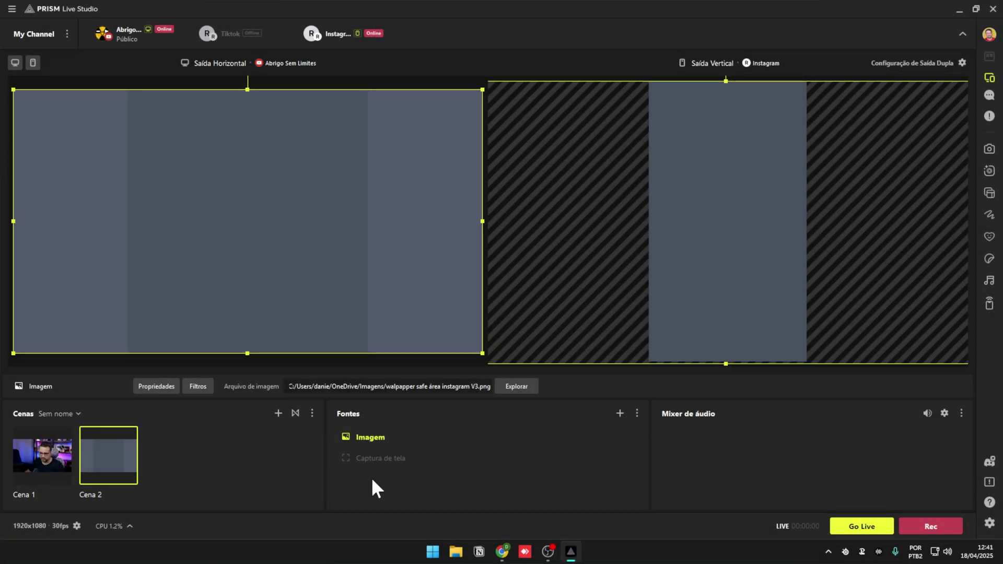
left_click(370, 491)
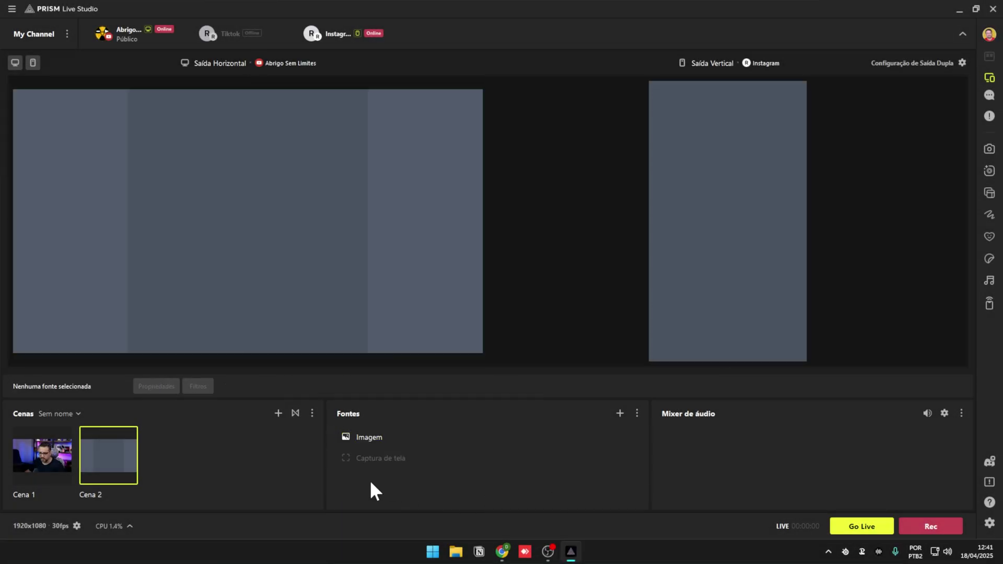
Add a video capture device source to Cena 2 by reusing the existing Dispositivo de captura de vídeo
left_click(619, 413)
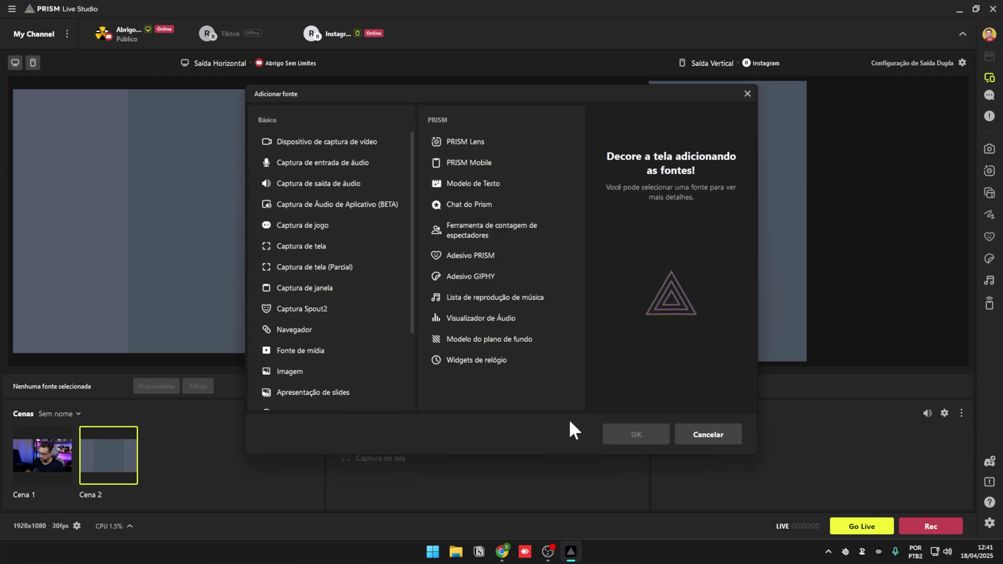
left_click(316, 142)
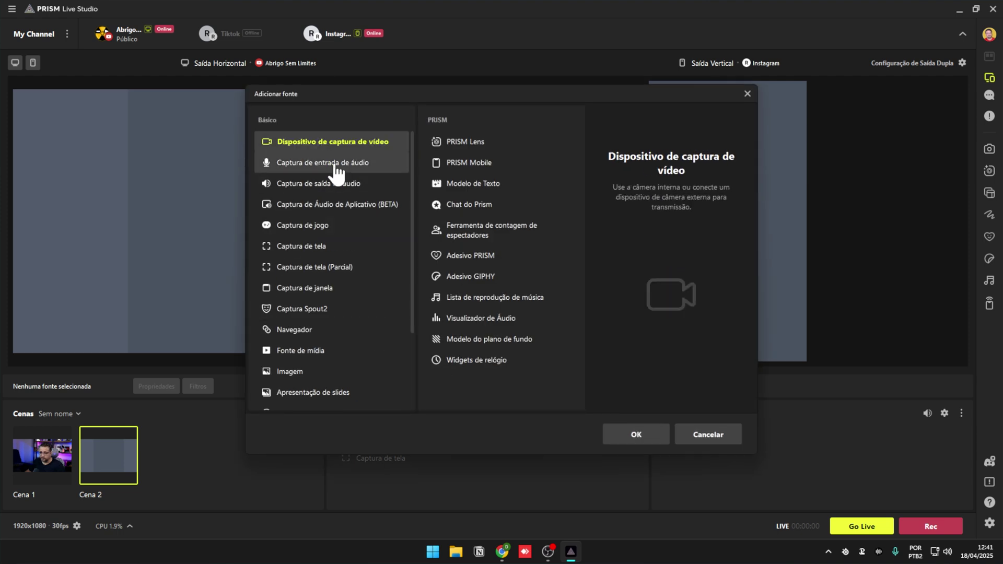
left_click(634, 437)
left_click(410, 253)
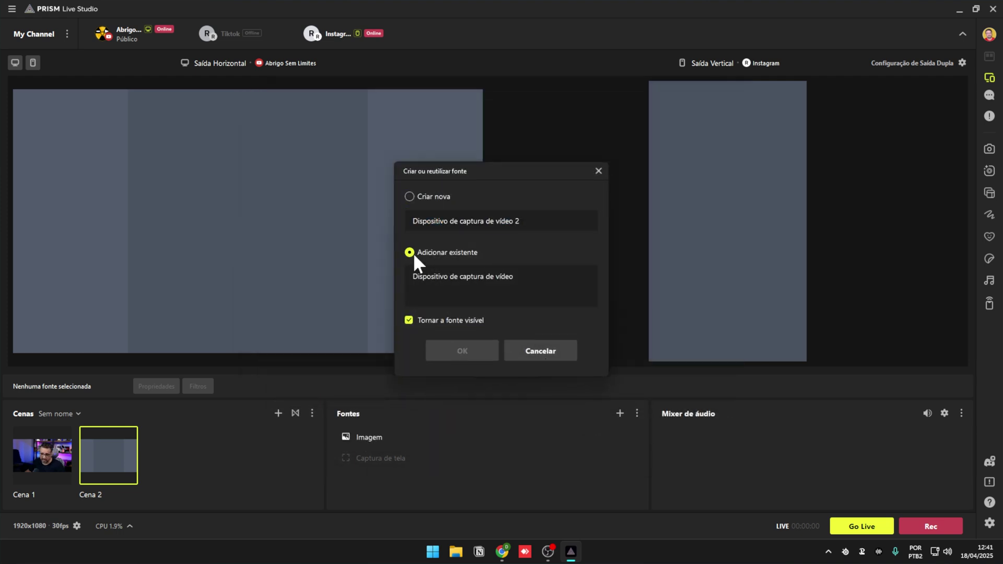
left_click(478, 276)
left_click(463, 351)
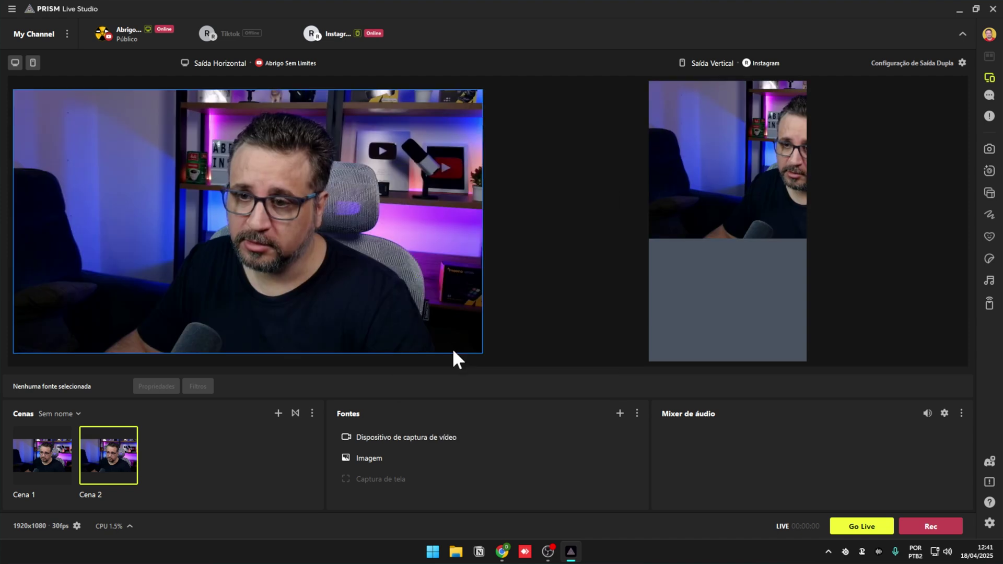
Shrink the webcam in the horizontal output and move it to the canvas's upper-right area
left_click(447, 209)
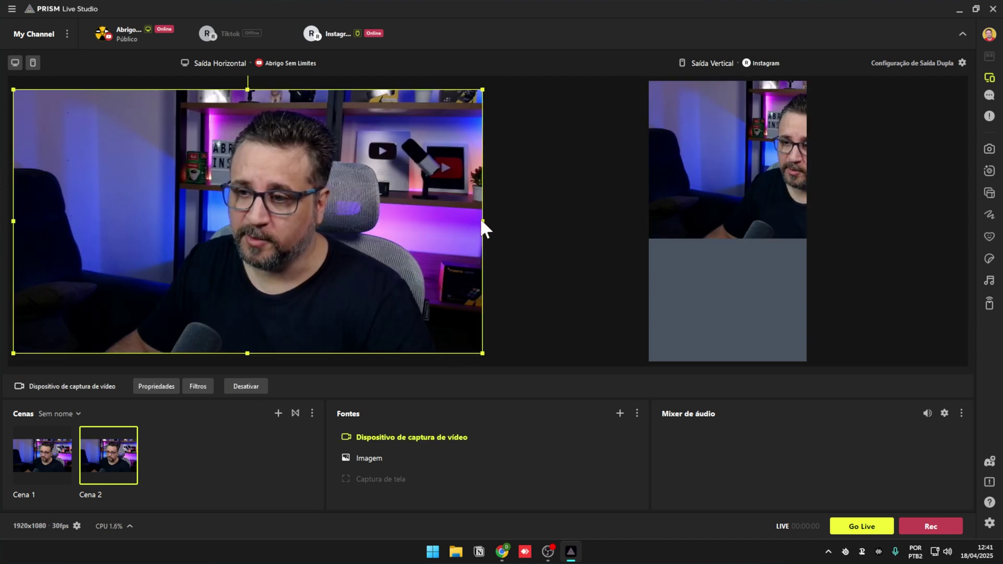
left_click_drag(481, 222, 191, 191)
left_click_drag(148, 152, 415, 163)
left_click(392, 301)
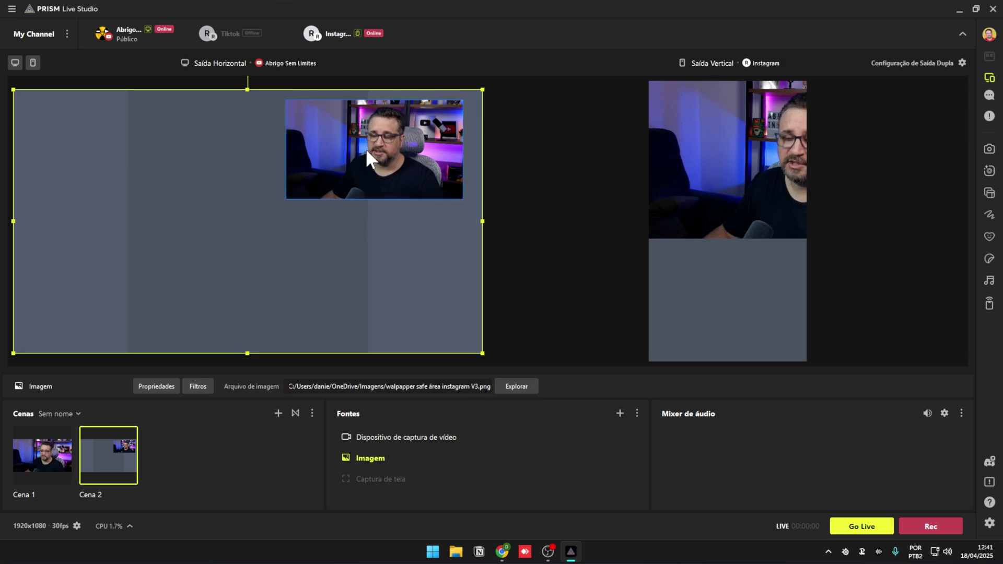
Crop both sides of the webcam in the horizontal output and shrink it further into the canvas's upper-right corner
left_click(365, 145)
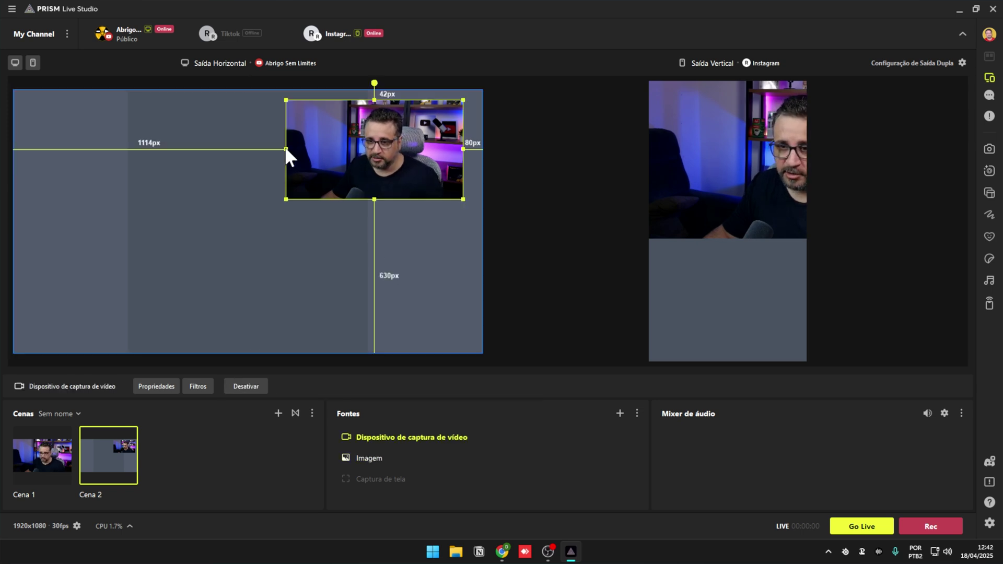
left_click_drag(285, 149, 315, 150)
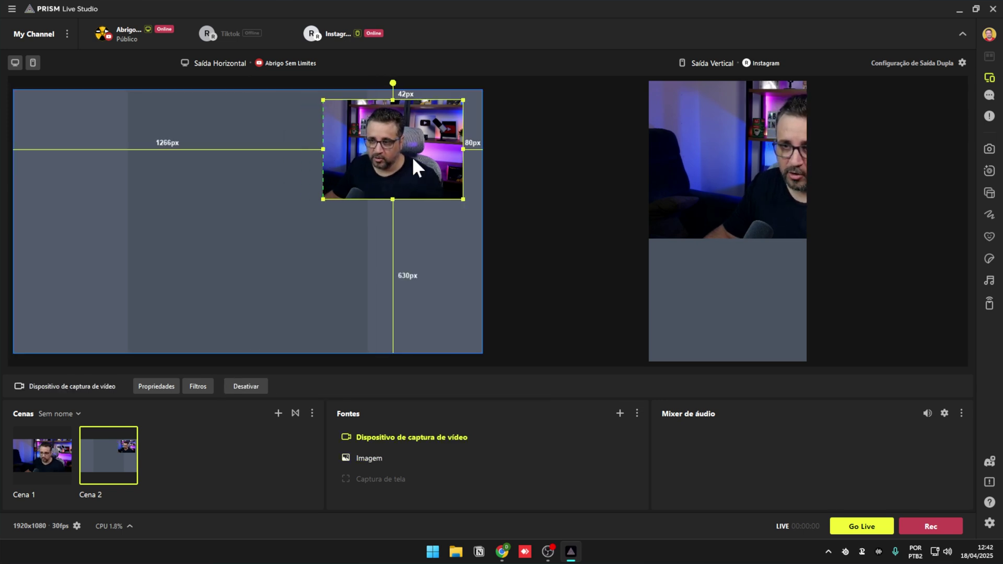
left_click_drag(462, 149, 418, 163)
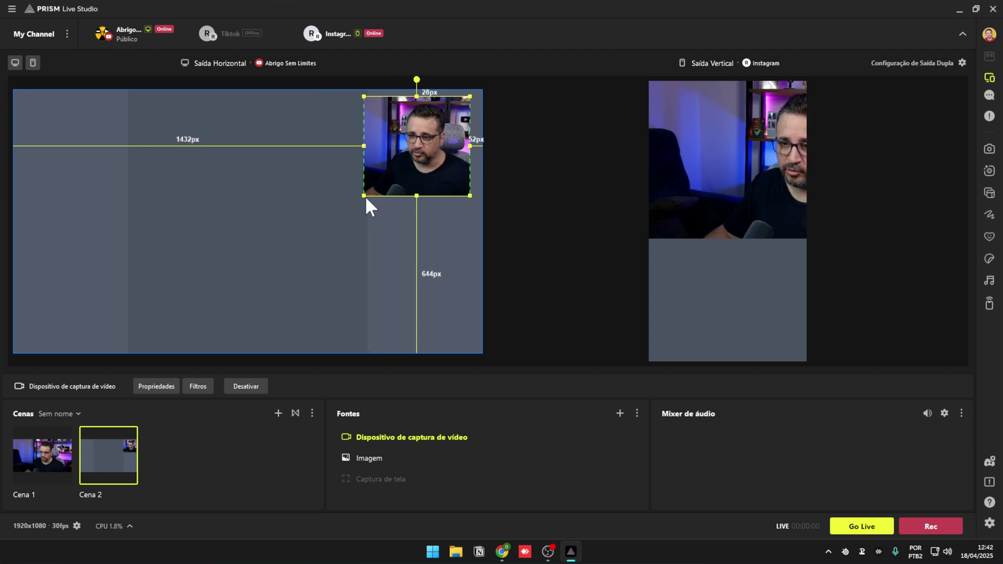
left_click(364, 200)
left_click(389, 180)
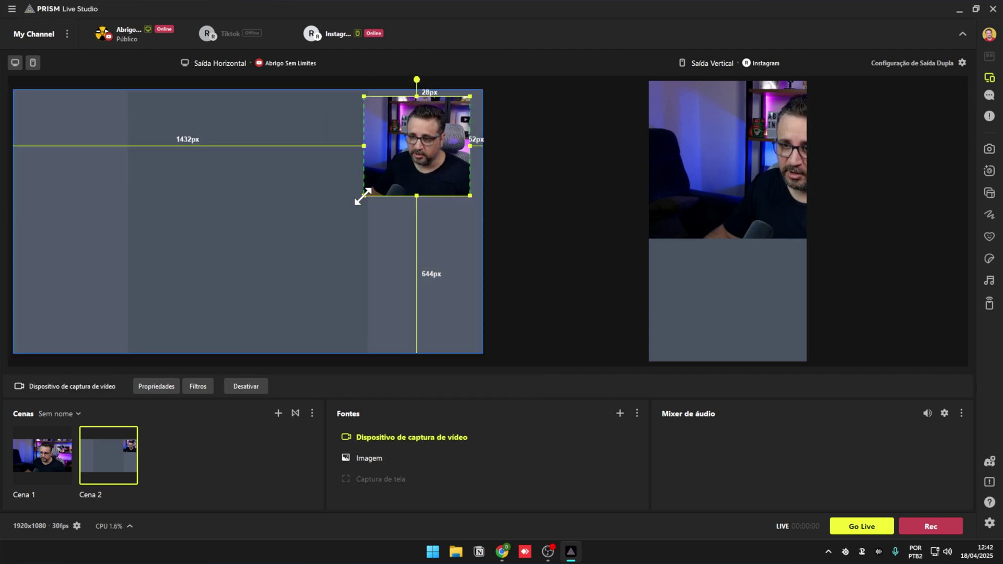
left_click_drag(363, 197, 385, 176)
left_click(522, 314)
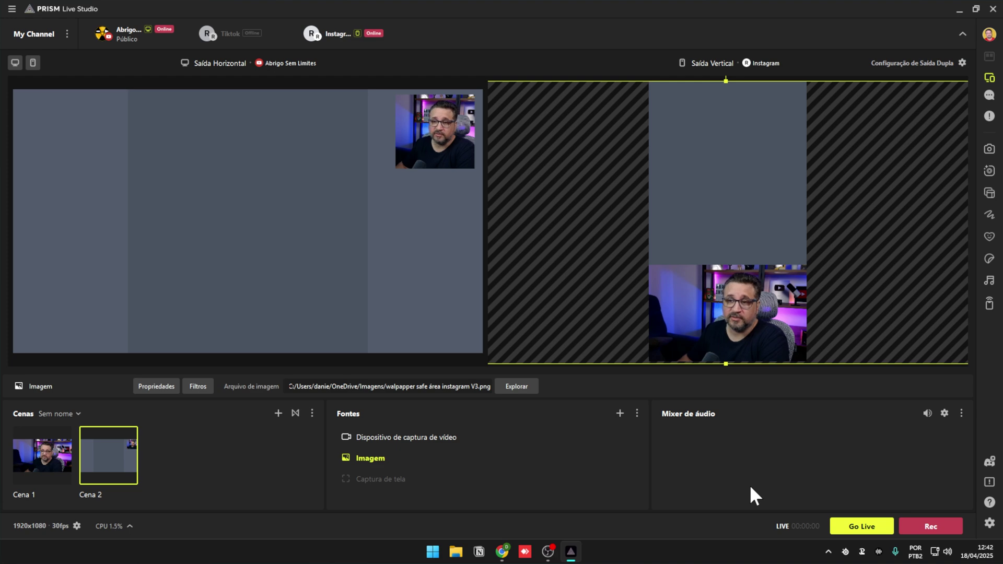